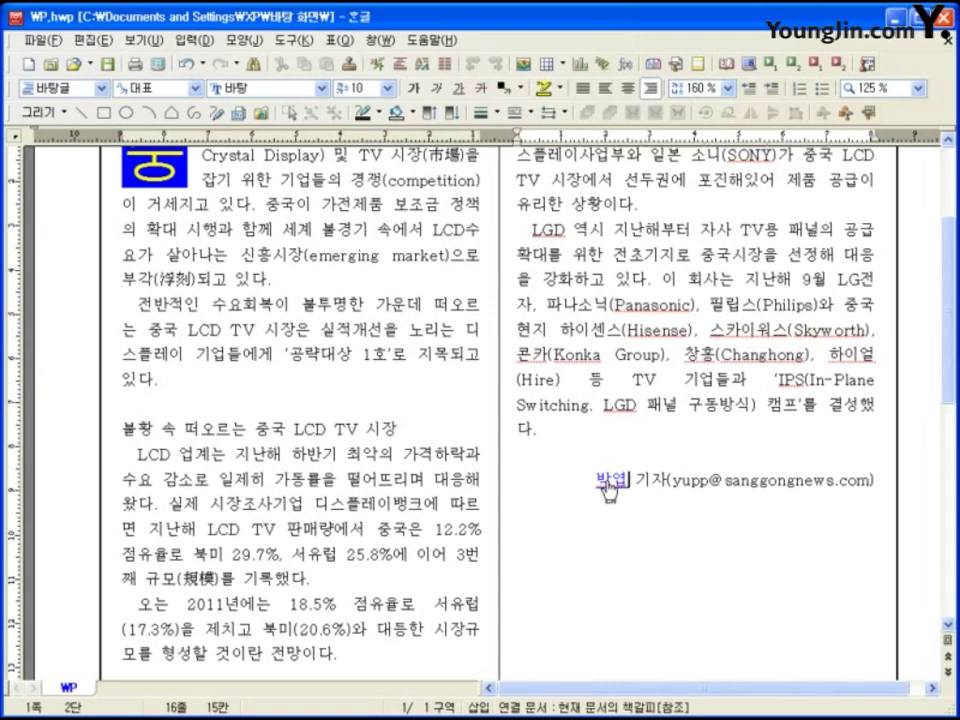
Follow the bookmark hyperlink on the reporter's name at the article's end, and return to the body text
click(609, 482)
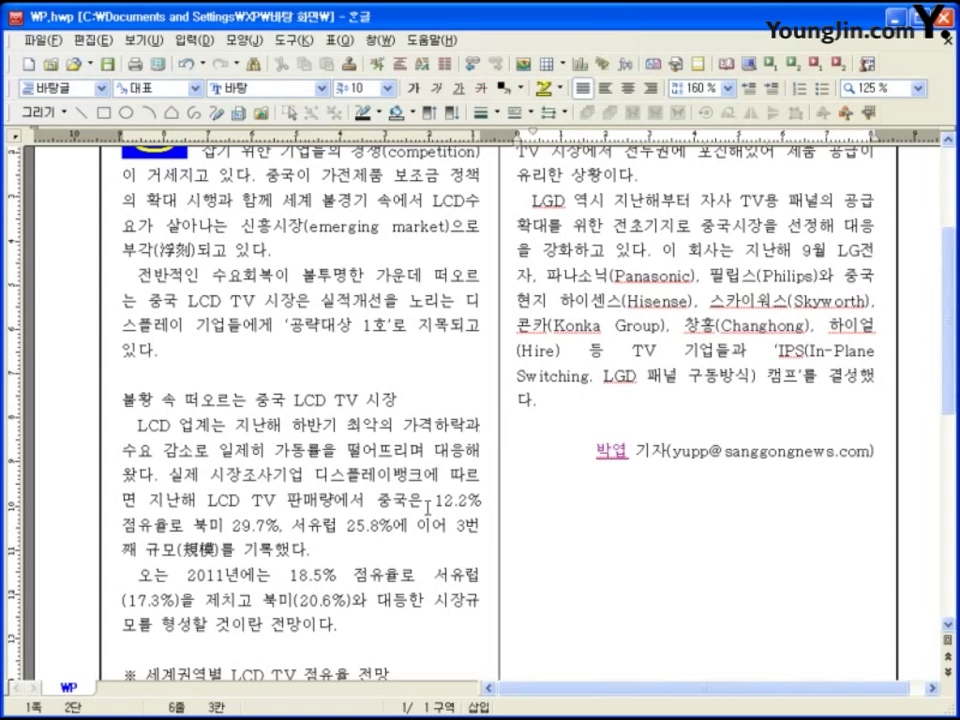
click(312, 549)
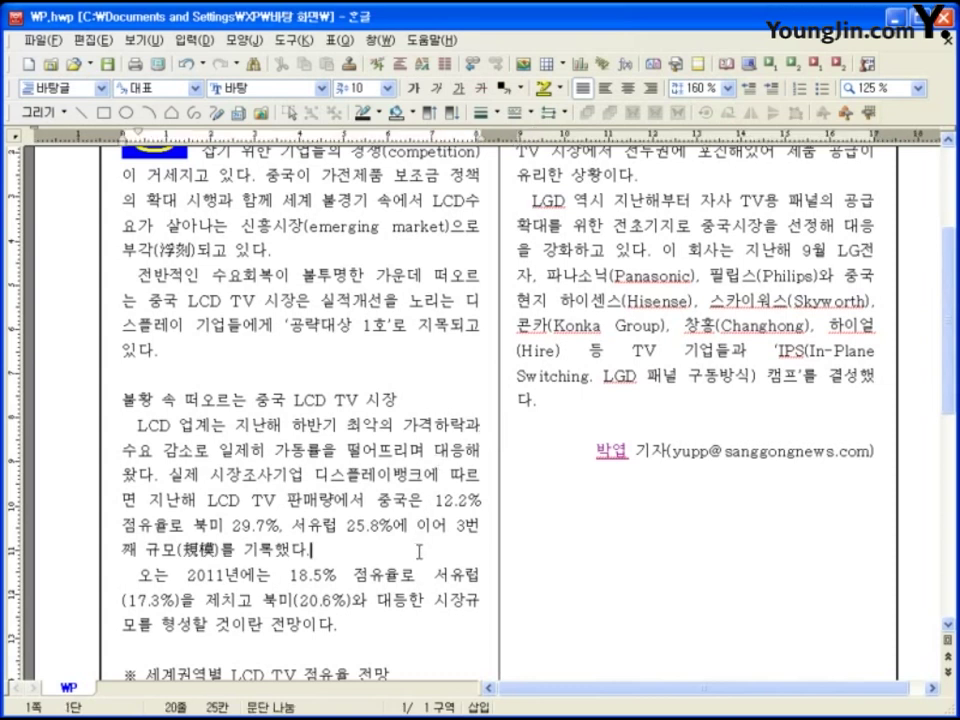
With the cursor on the blank line above the first subheading, add a new paragraph-type style named 소제목
scroll(419, 551, down, 1)
scroll(419, 551, down, 1)
click(89, 266)
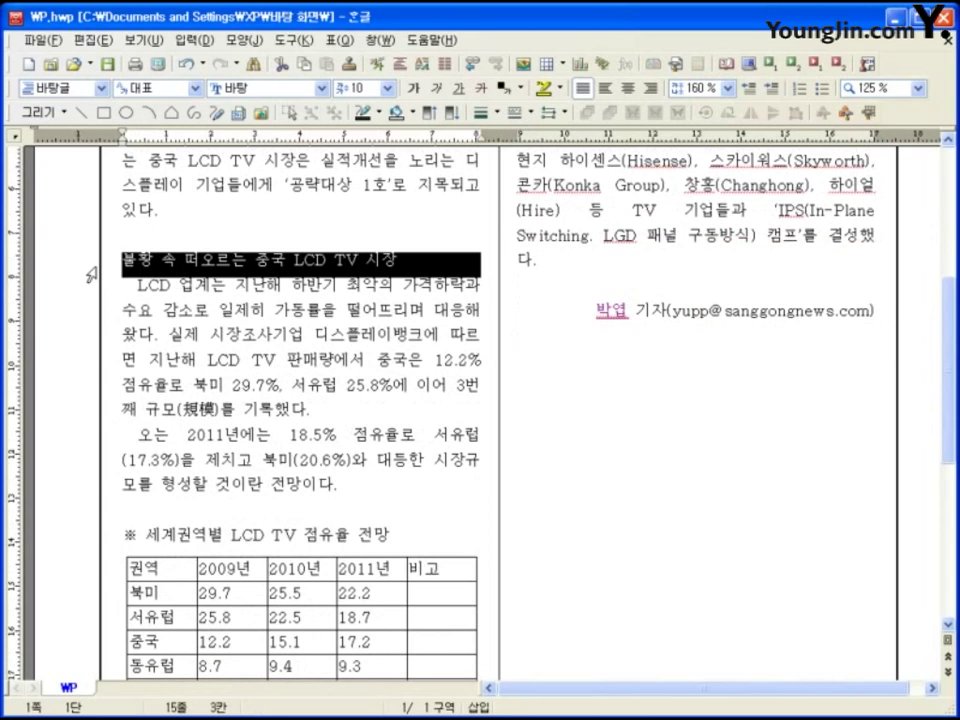
click(137, 266)
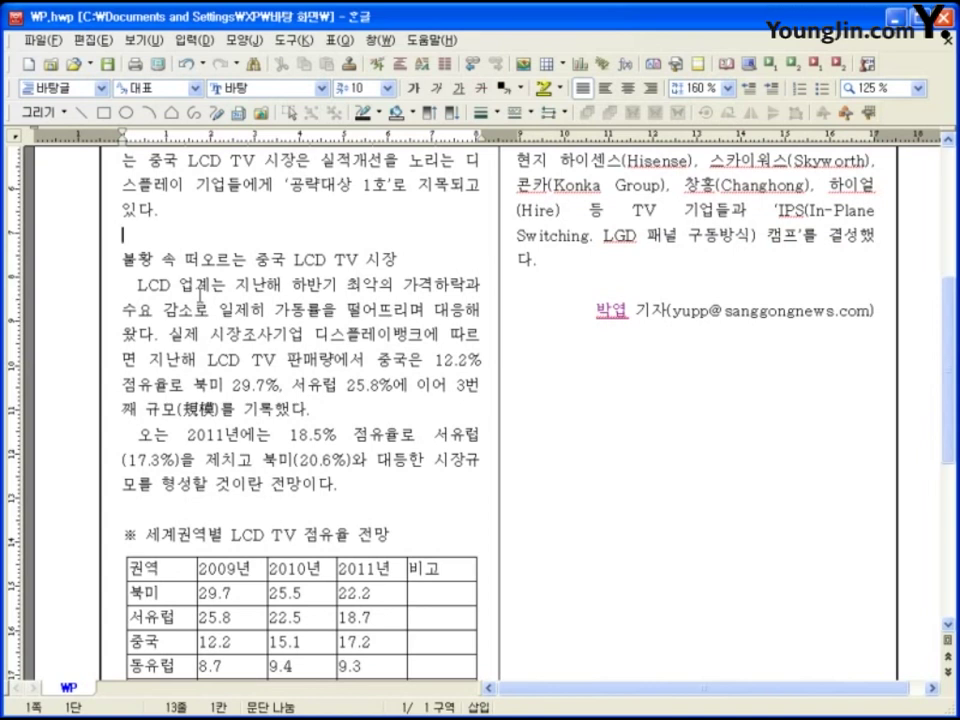
key(F6)
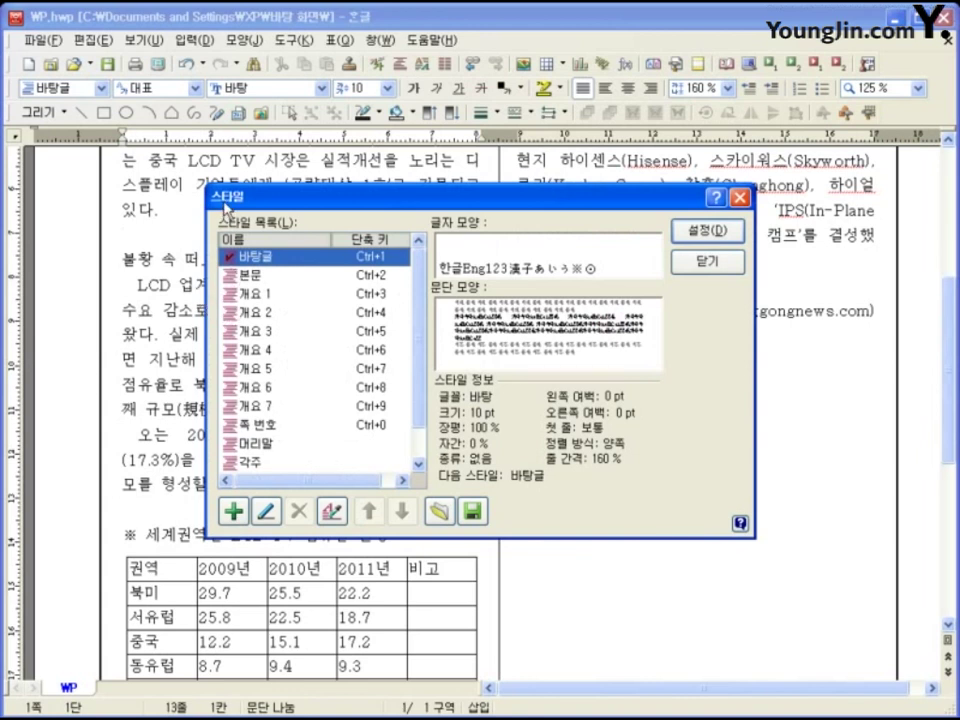
click(233, 512)
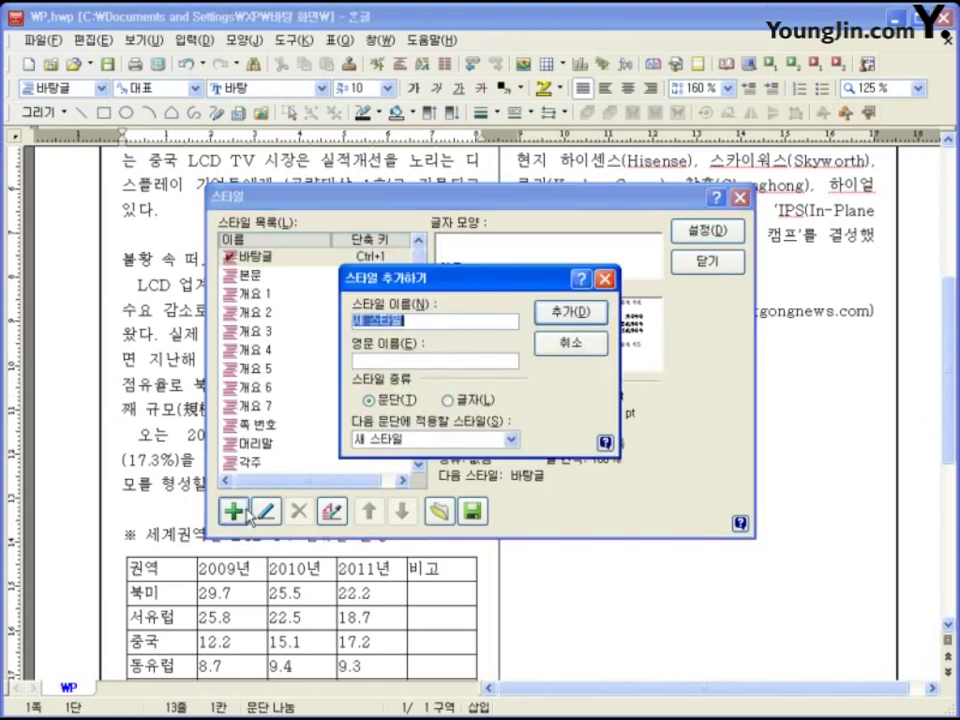
text(소제목)
click(375, 400)
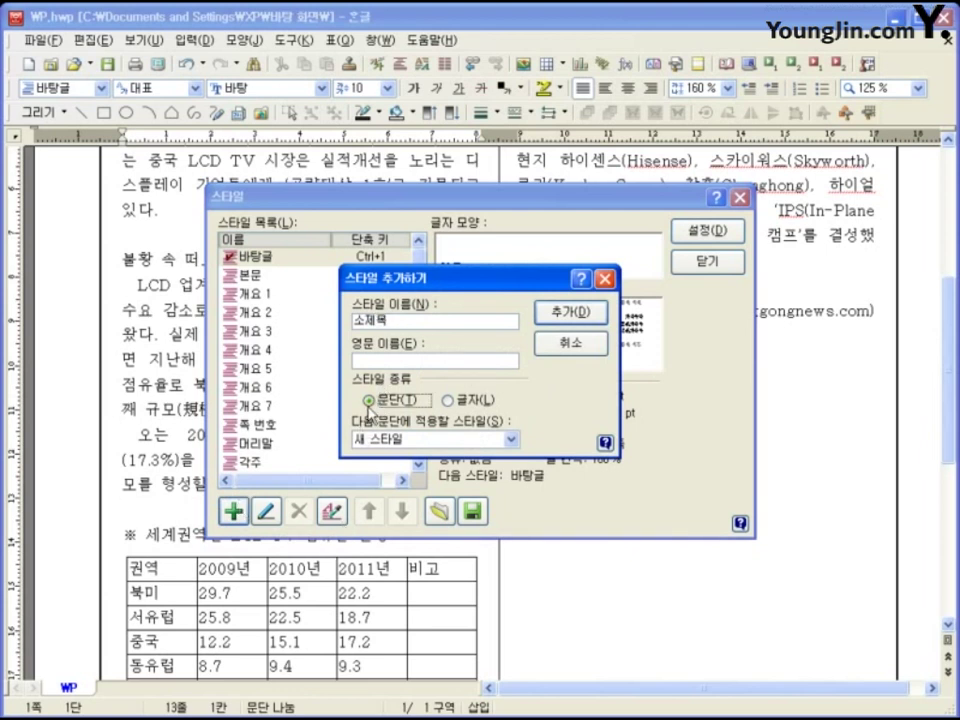
click(570, 312)
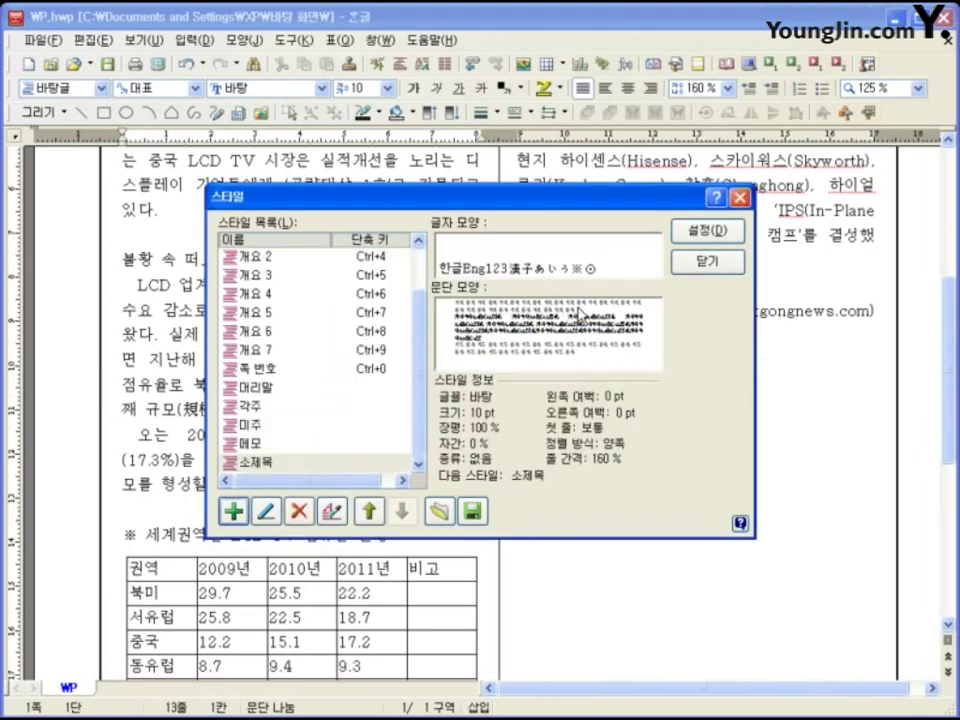
Set the 소제목 style's character shape to 휴먼옛체, 12 pt, bold with shadow
click(270, 463)
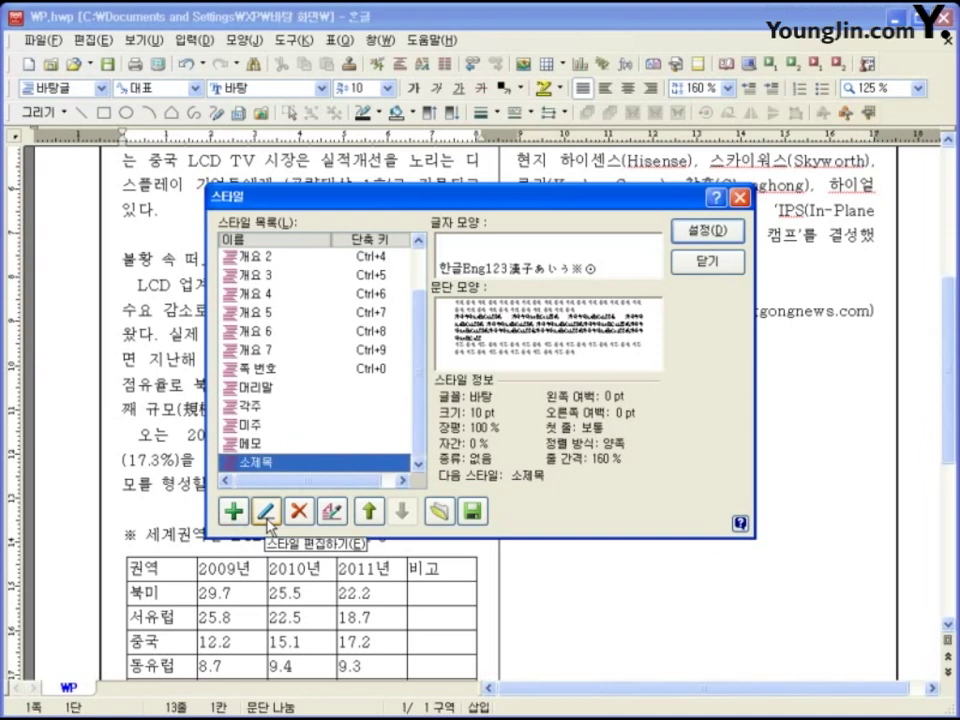
click(266, 512)
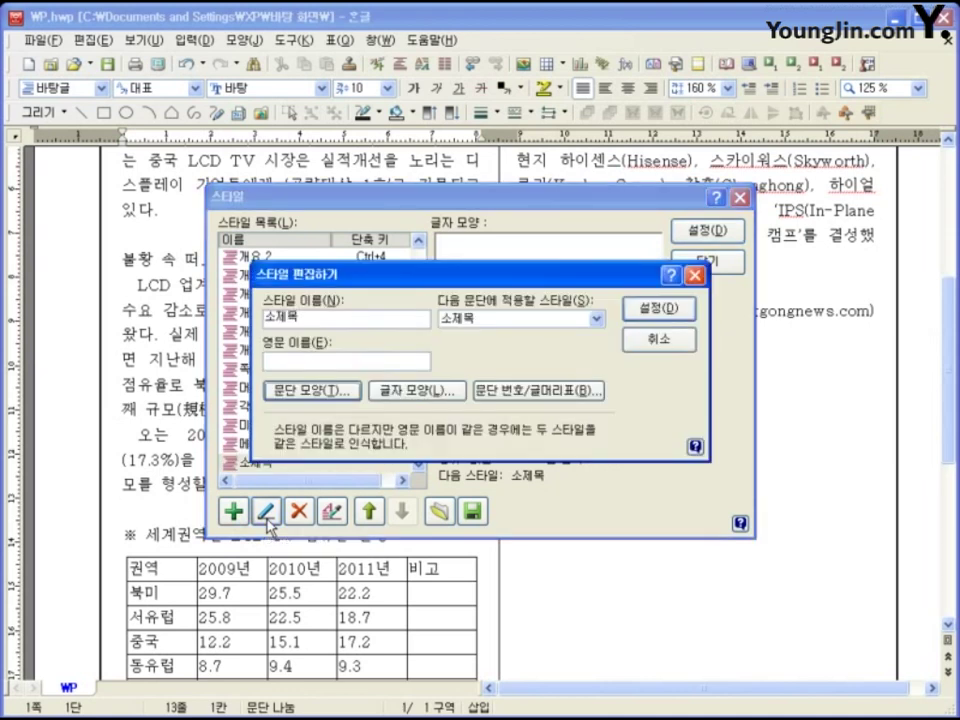
click(414, 390)
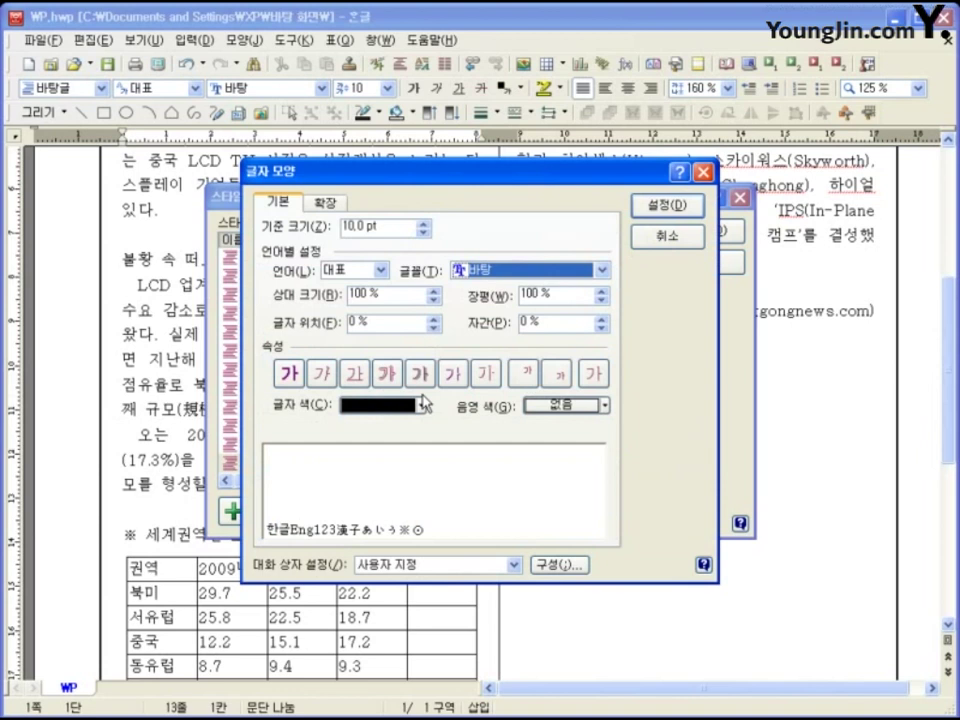
click(564, 270)
drag(602, 336, 604, 391)
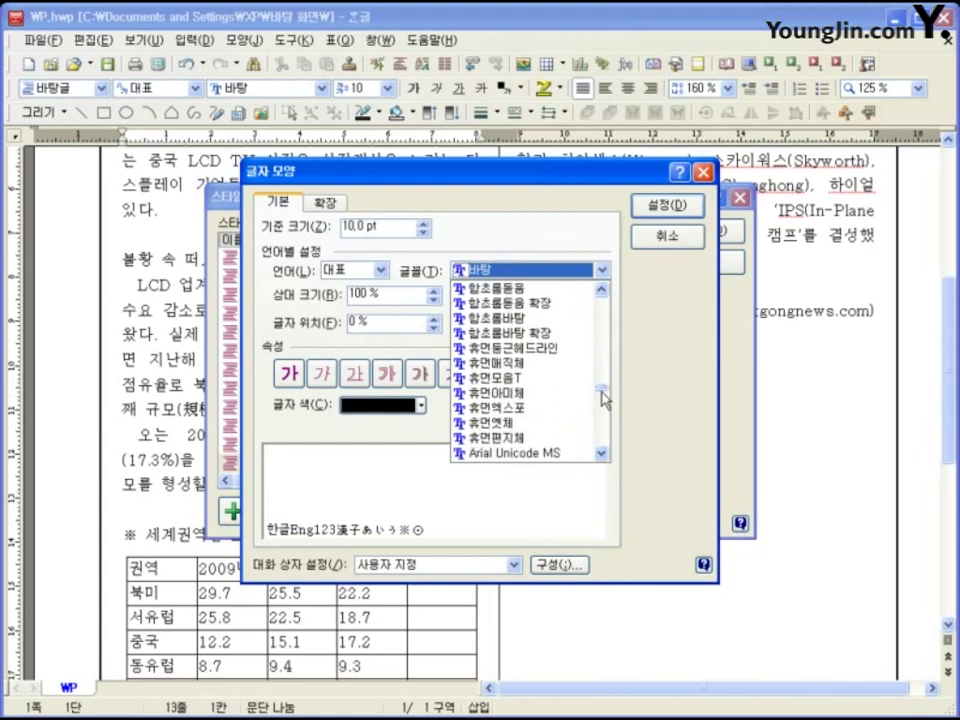
click(546, 424)
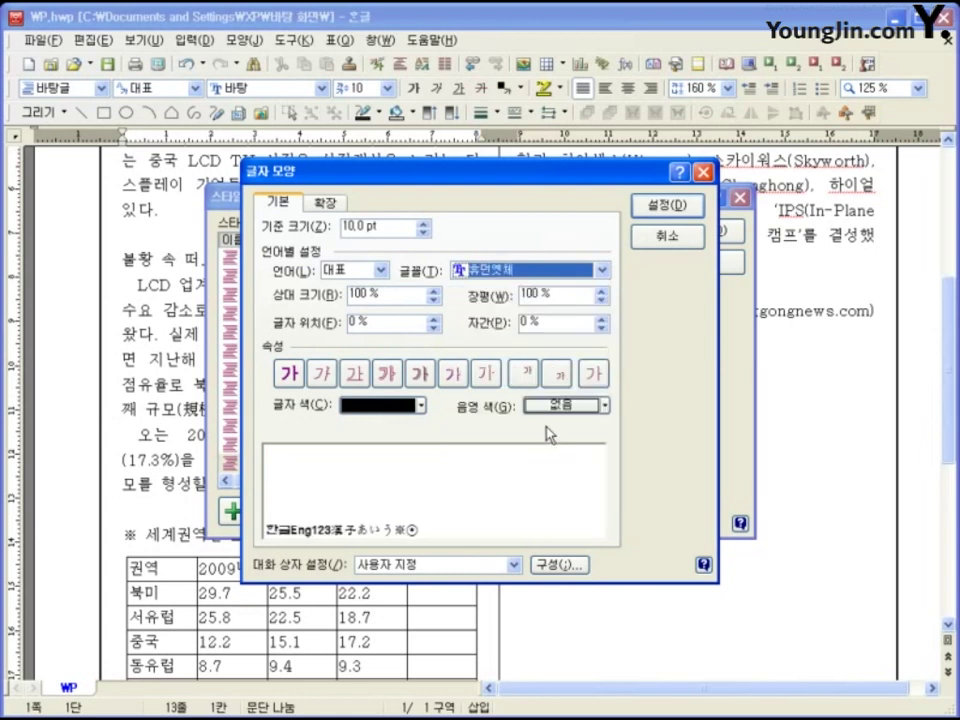
double_click(345, 226)
text(12)
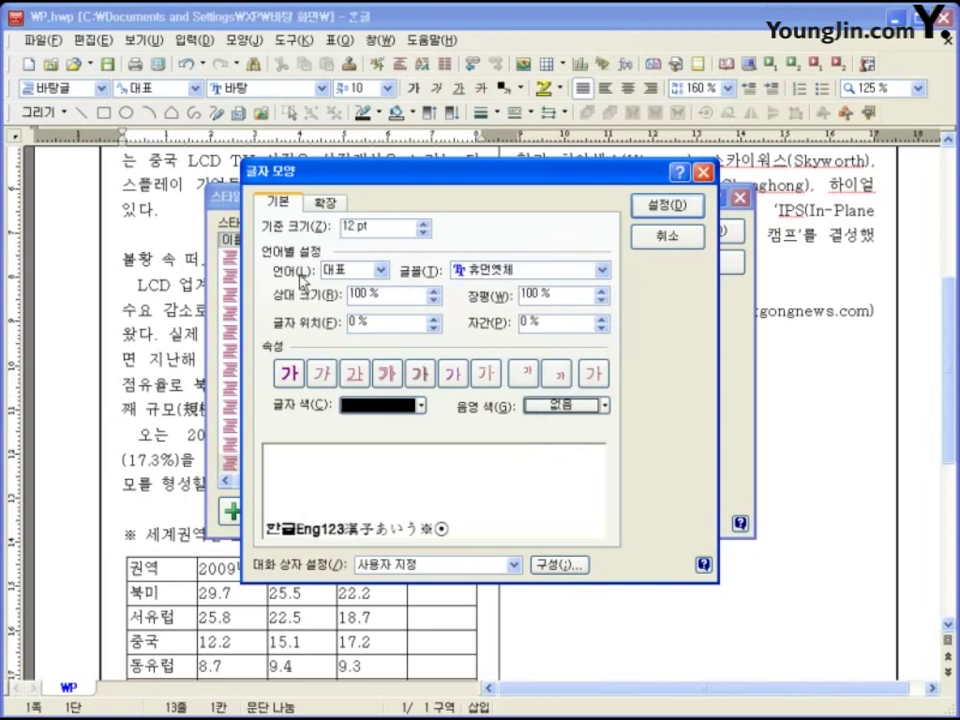
click(296, 381)
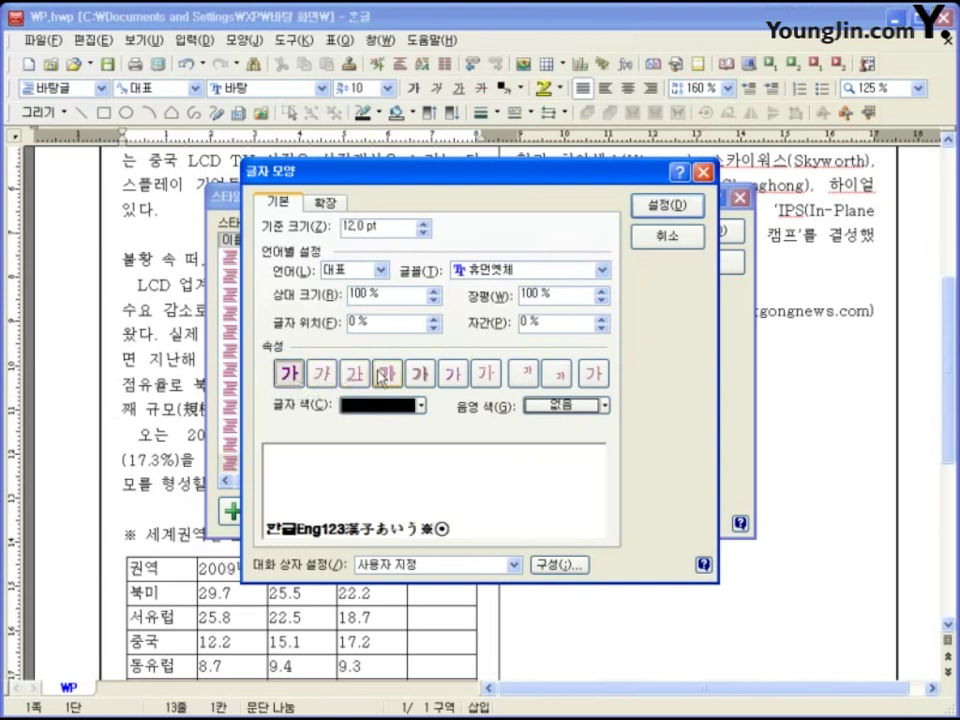
click(421, 378)
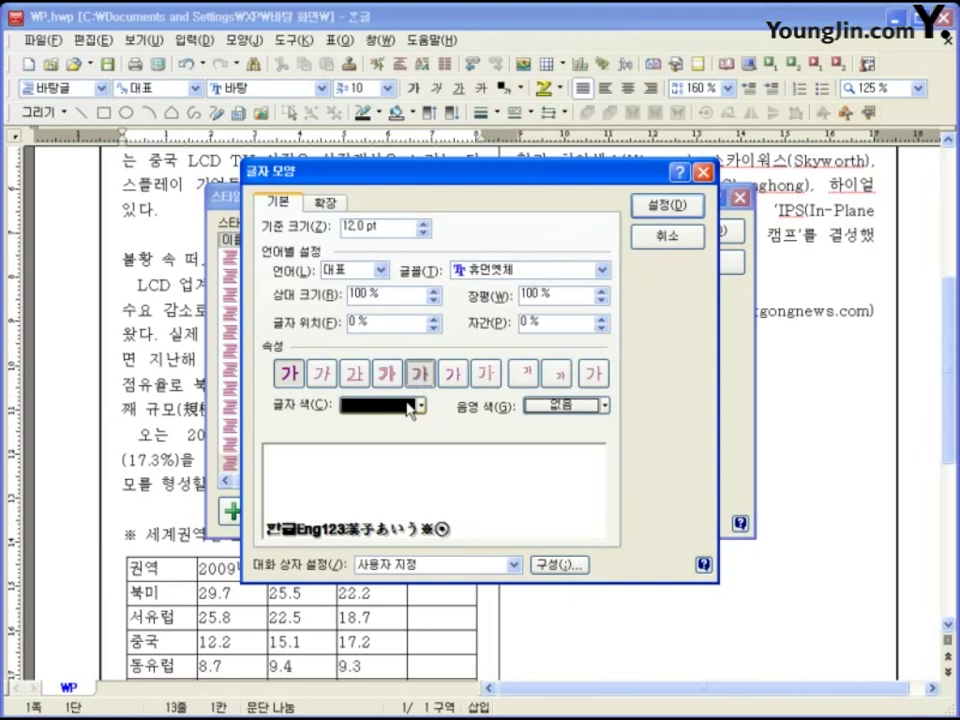
click(651, 206)
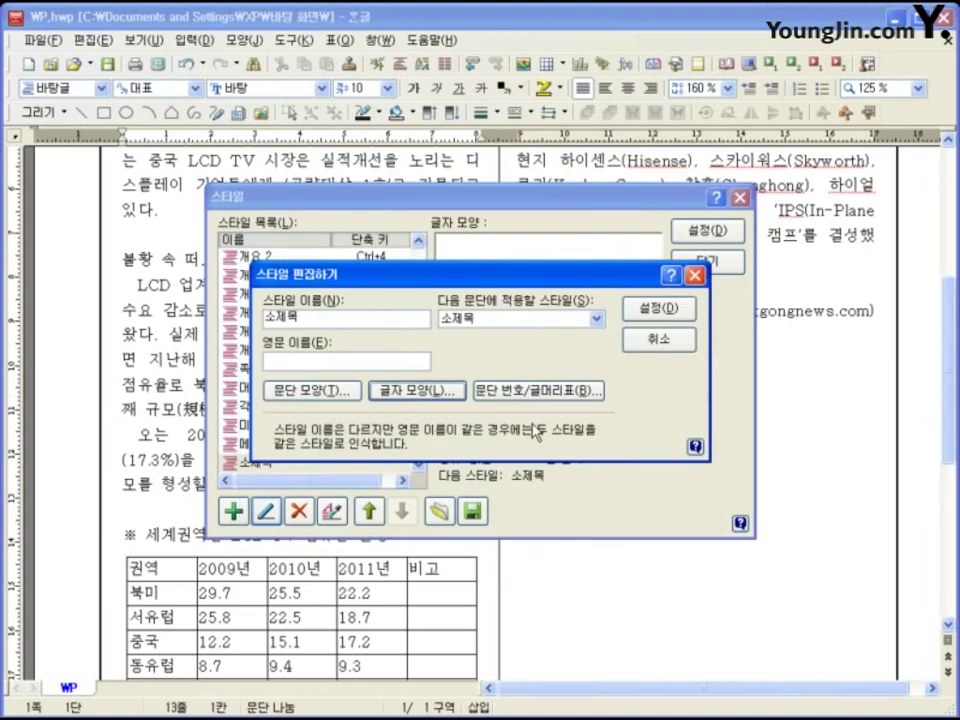
Give the 소제목 style a 5 pt left margin and the numbered paragraph type (번호 문단), and save the style
click(312, 390)
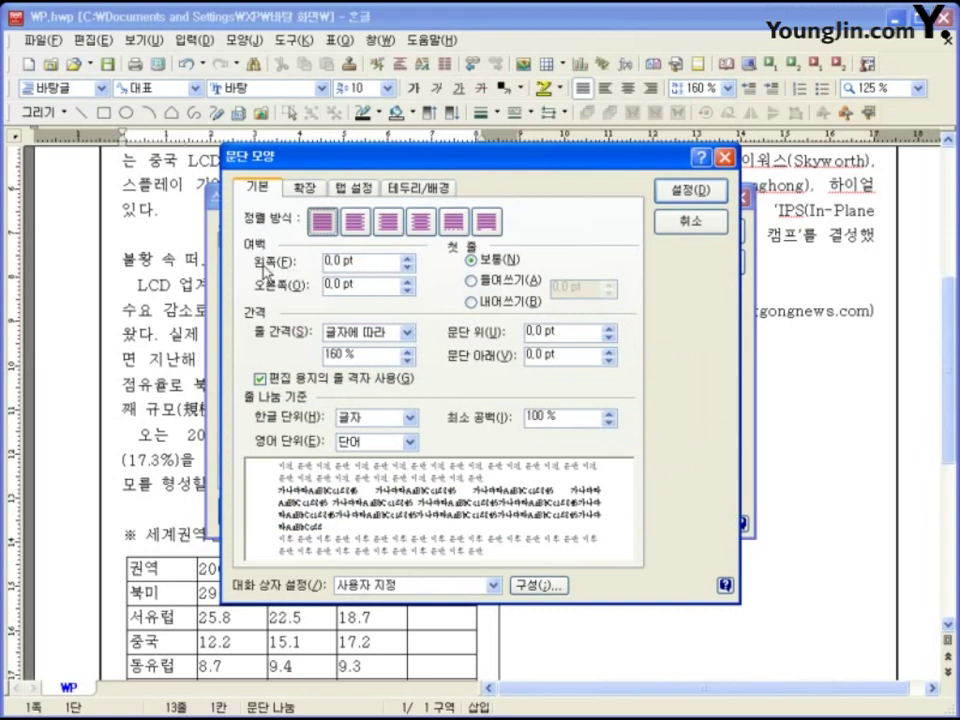
key(alt+f)
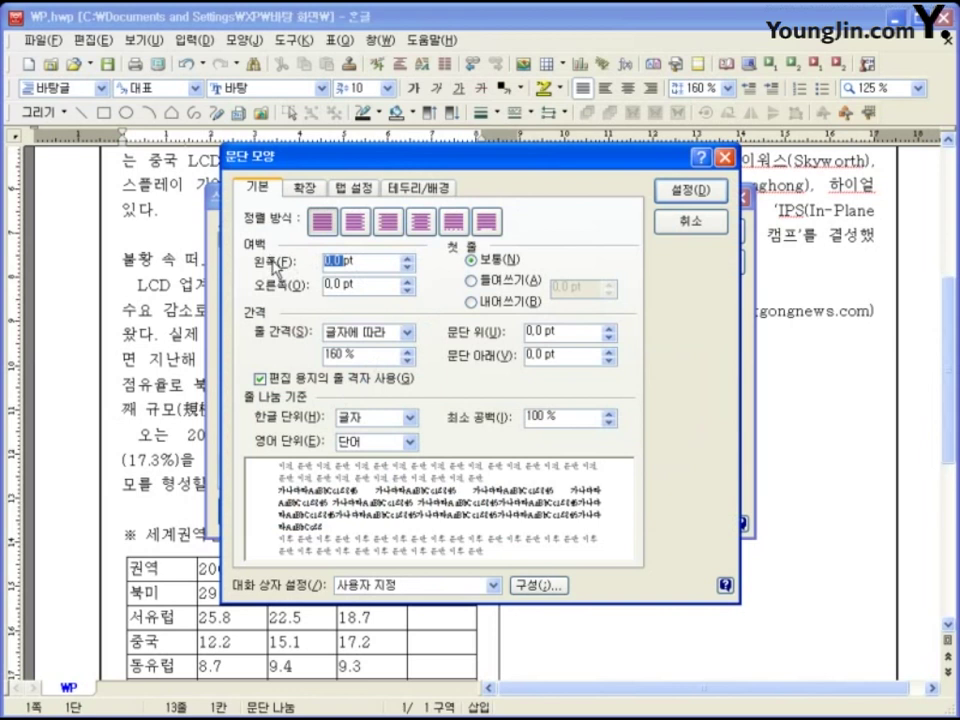
text(5)
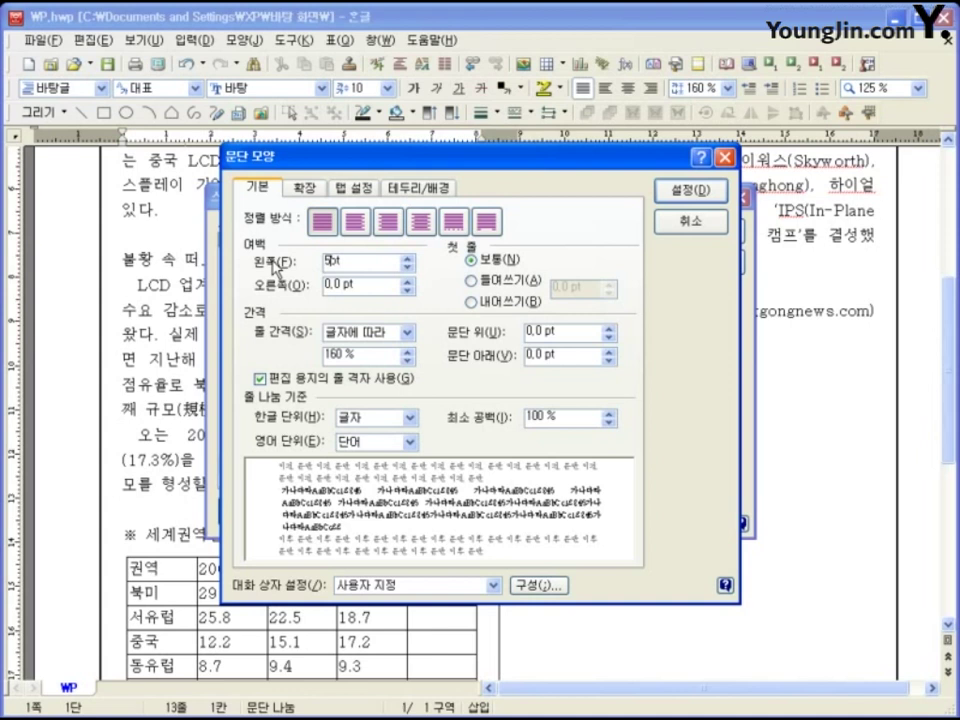
click(309, 194)
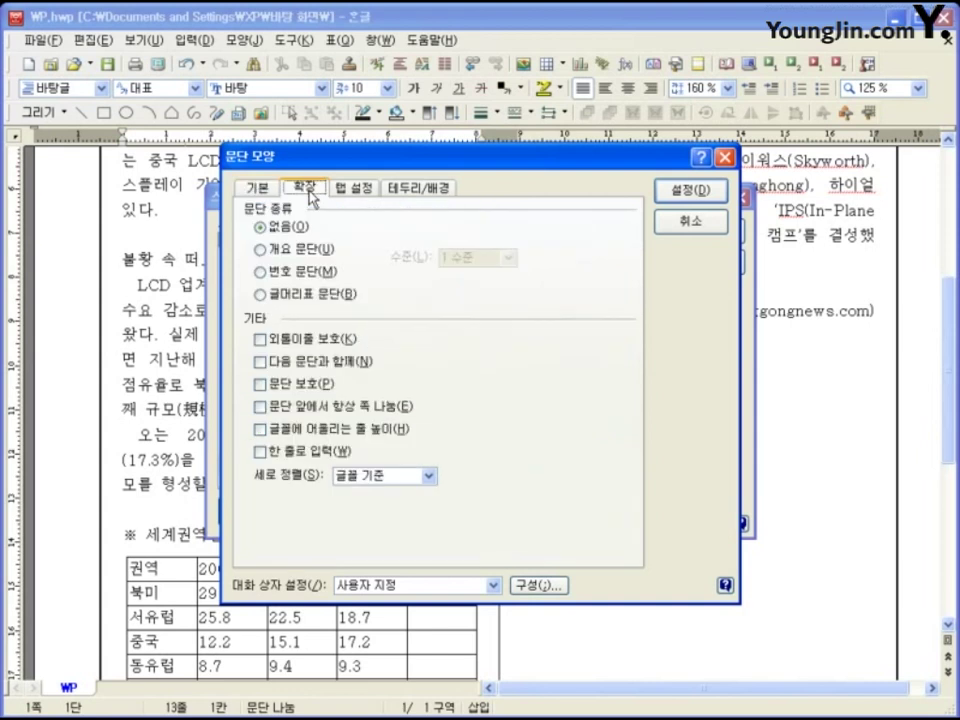
click(314, 272)
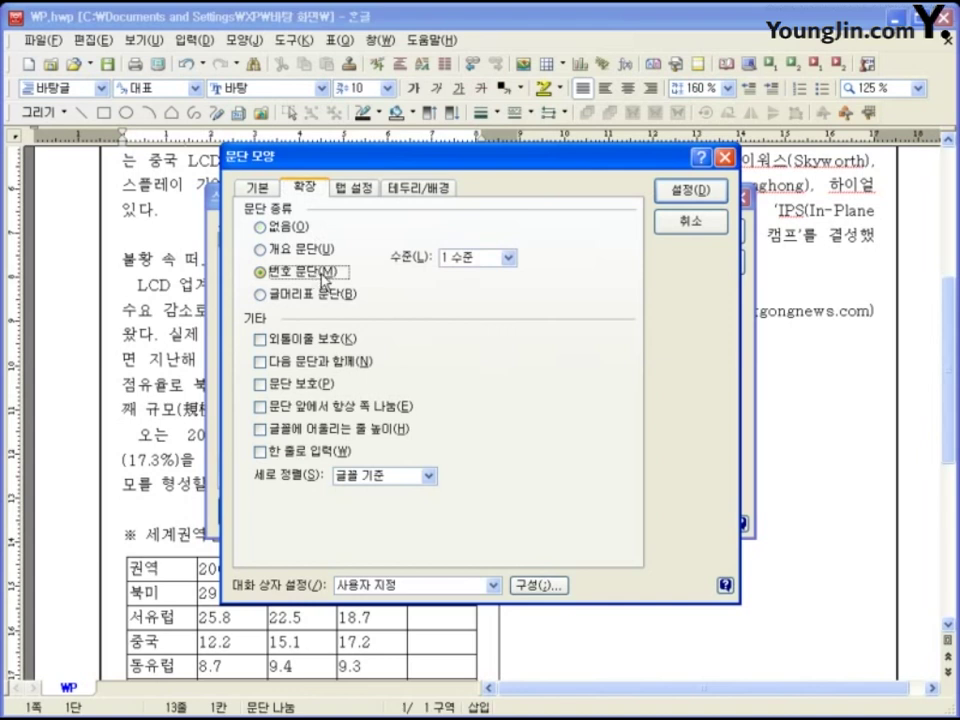
click(697, 207)
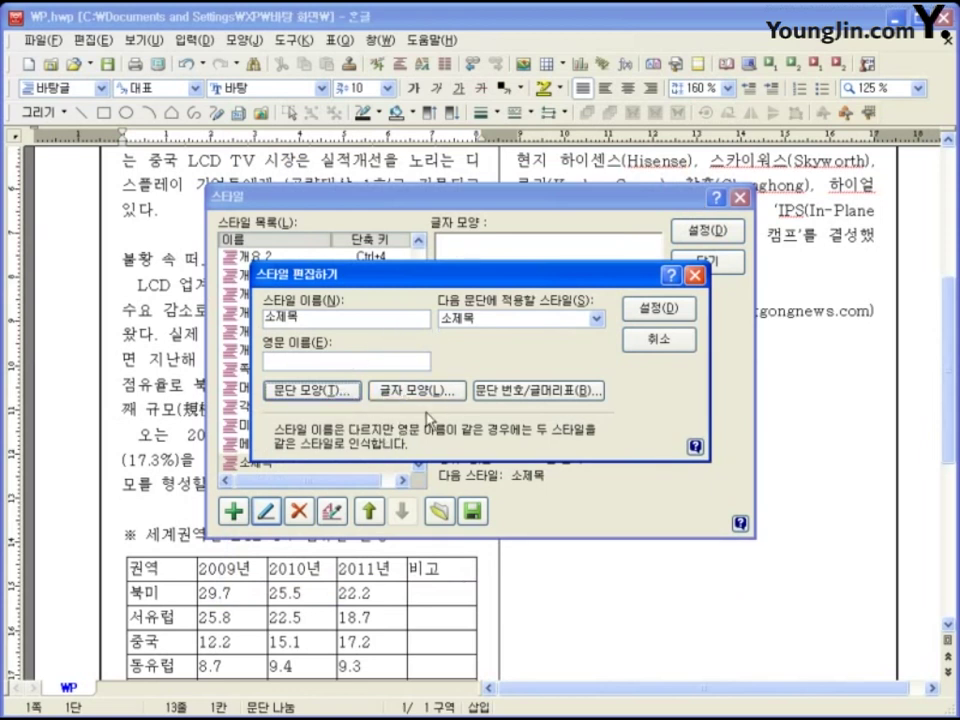
click(657, 308)
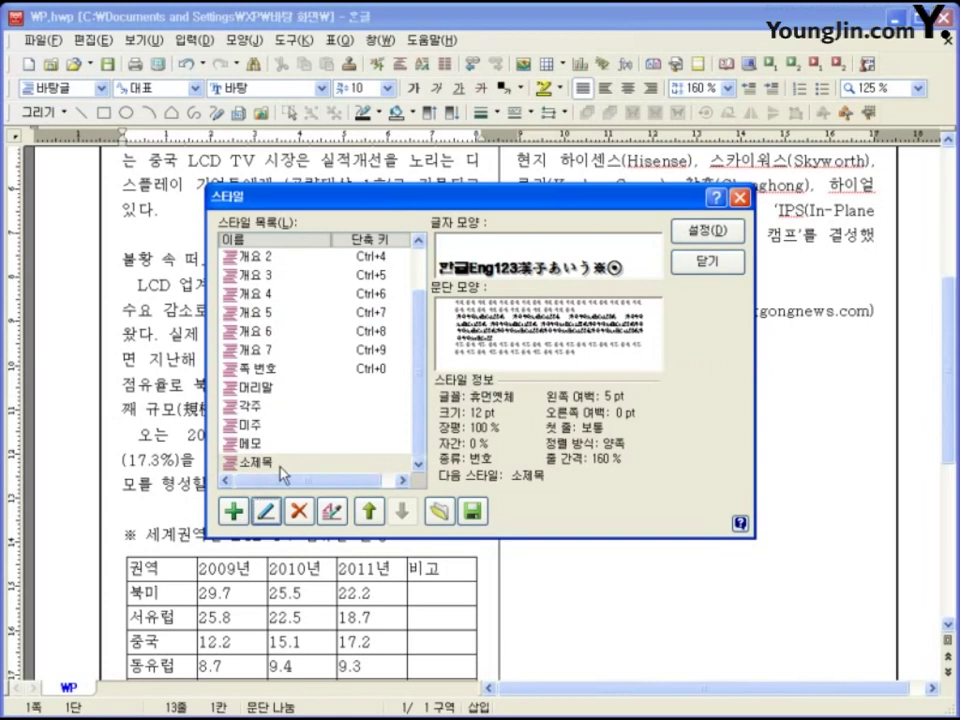
Add another paragraph-type style named 표제목
click(234, 511)
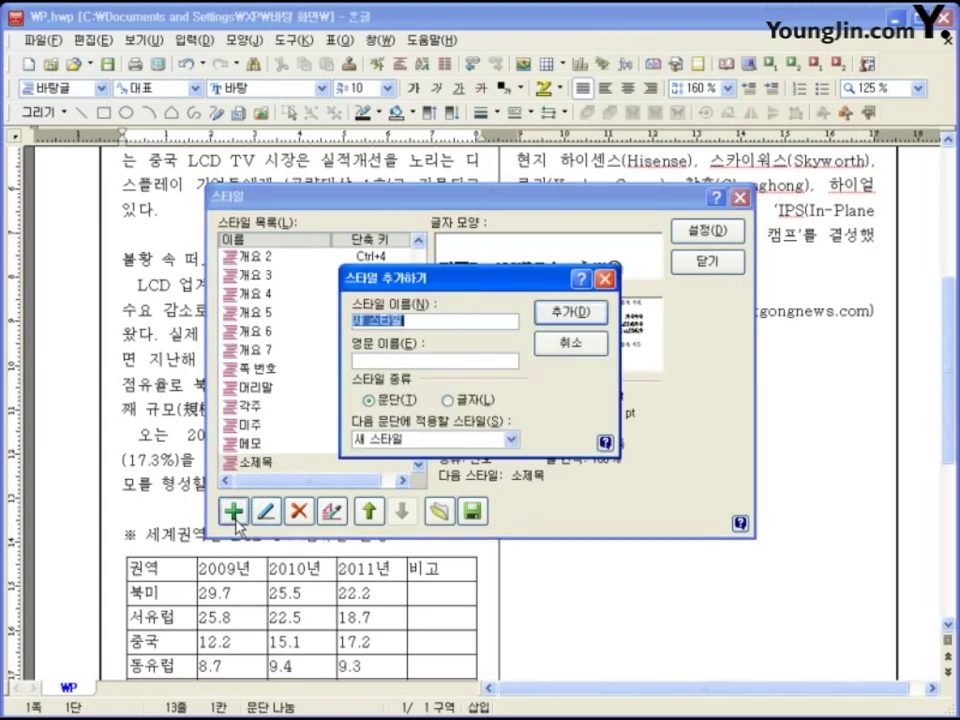
text(표제목)
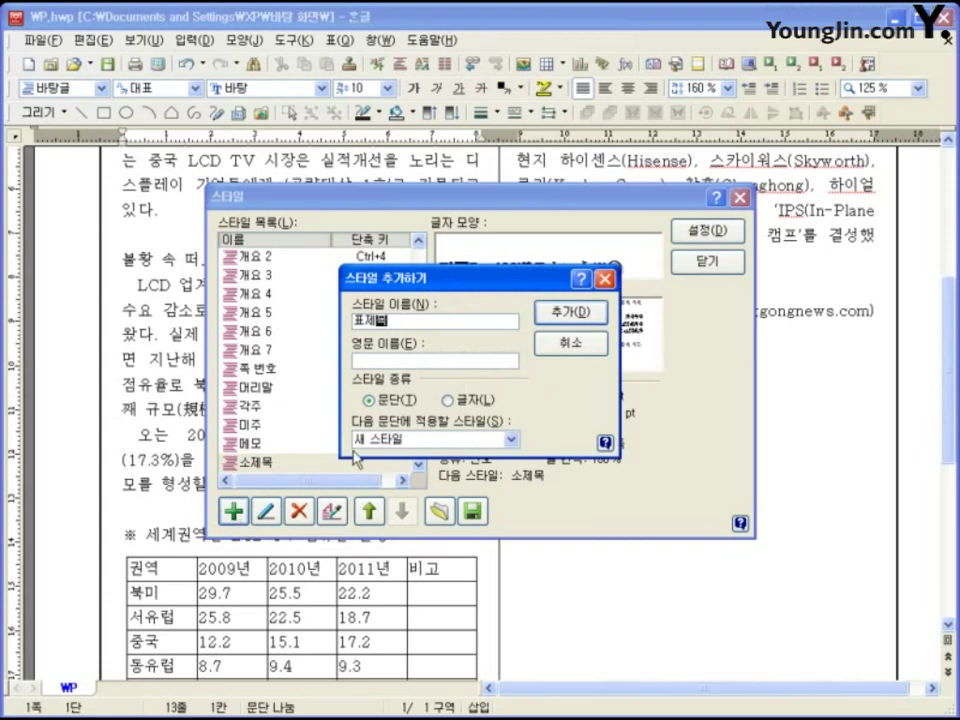
click(383, 400)
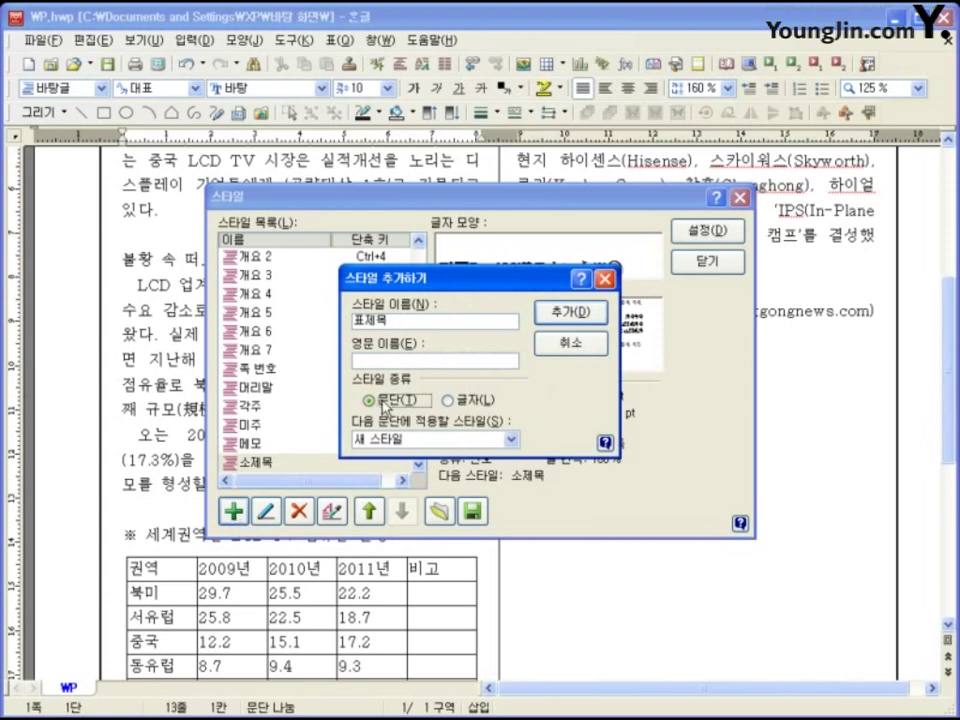
click(568, 312)
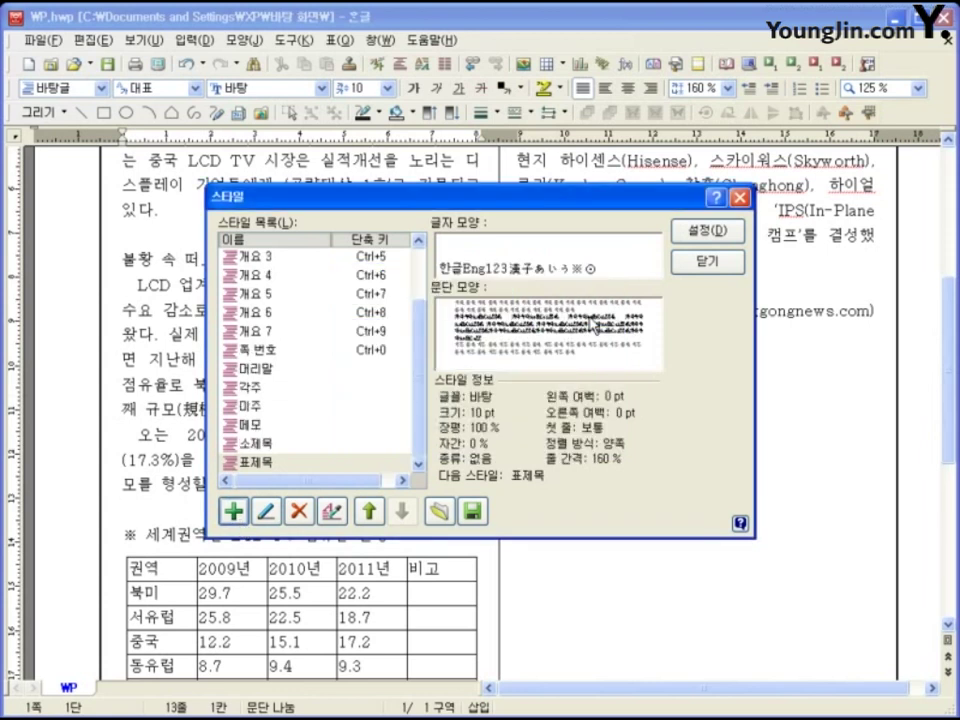
Edit the 표제목 style's character shape to use the 굴림체 font at 11 pt in bold
click(294, 464)
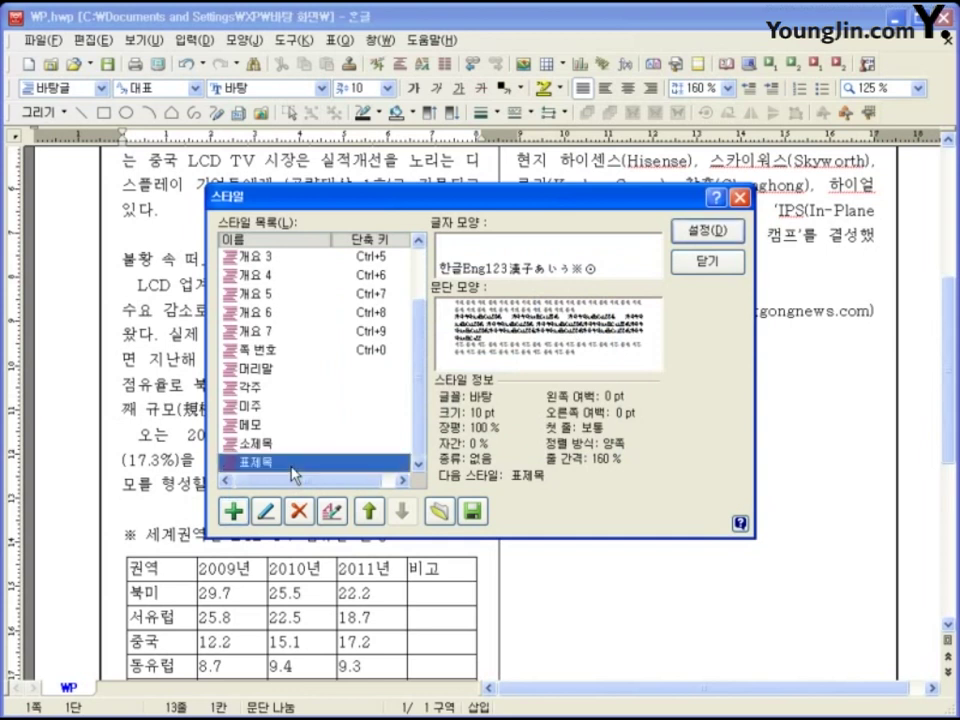
click(263, 515)
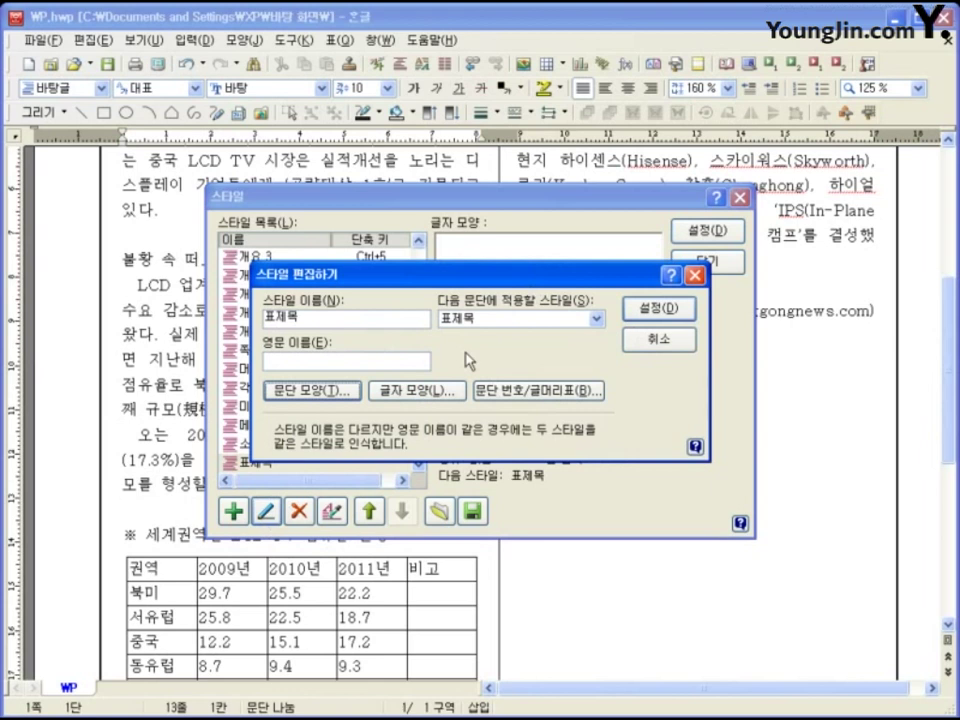
click(399, 391)
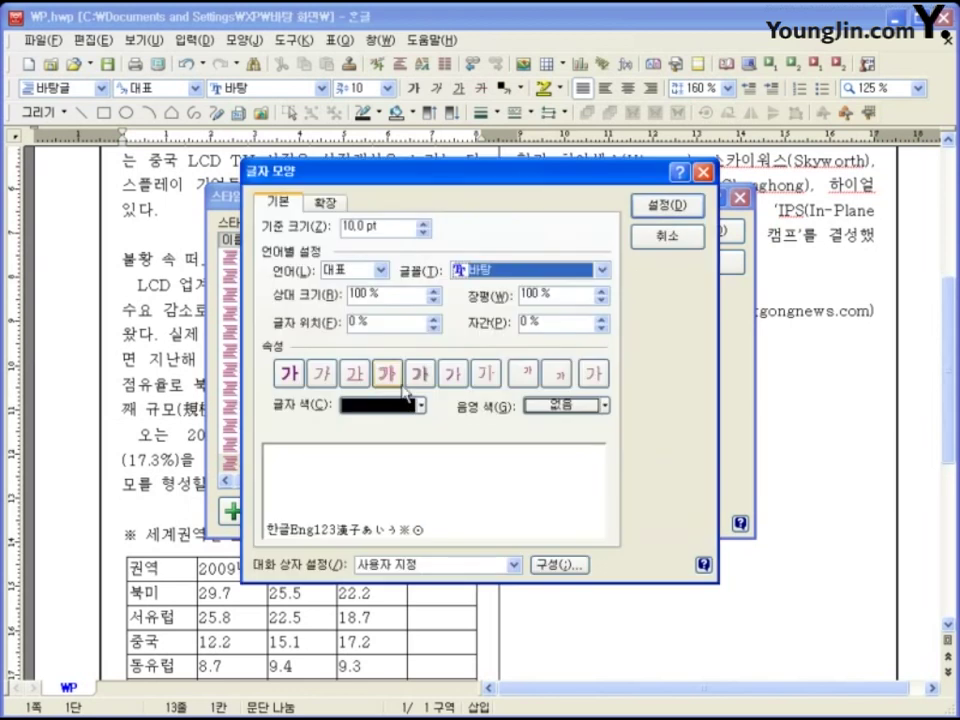
click(505, 275)
mouse_move(604, 326)
mouse_down()
mouse_move(604, 343)
mouse_move(602, 315)
mouse_up()
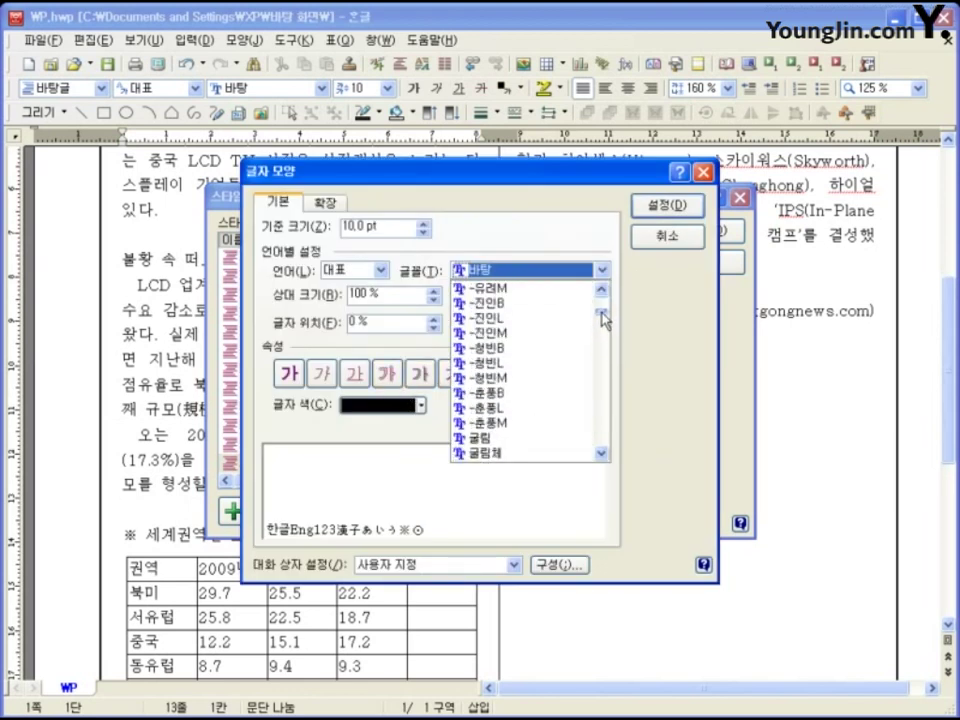
click(538, 454)
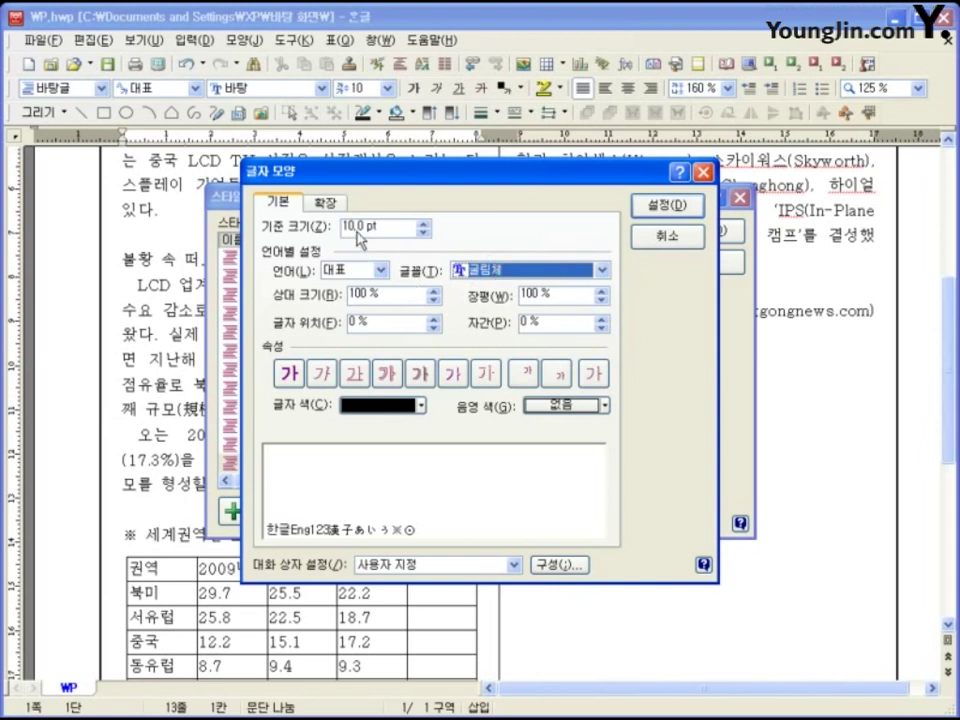
drag(361, 227, 258, 220)
text(11)
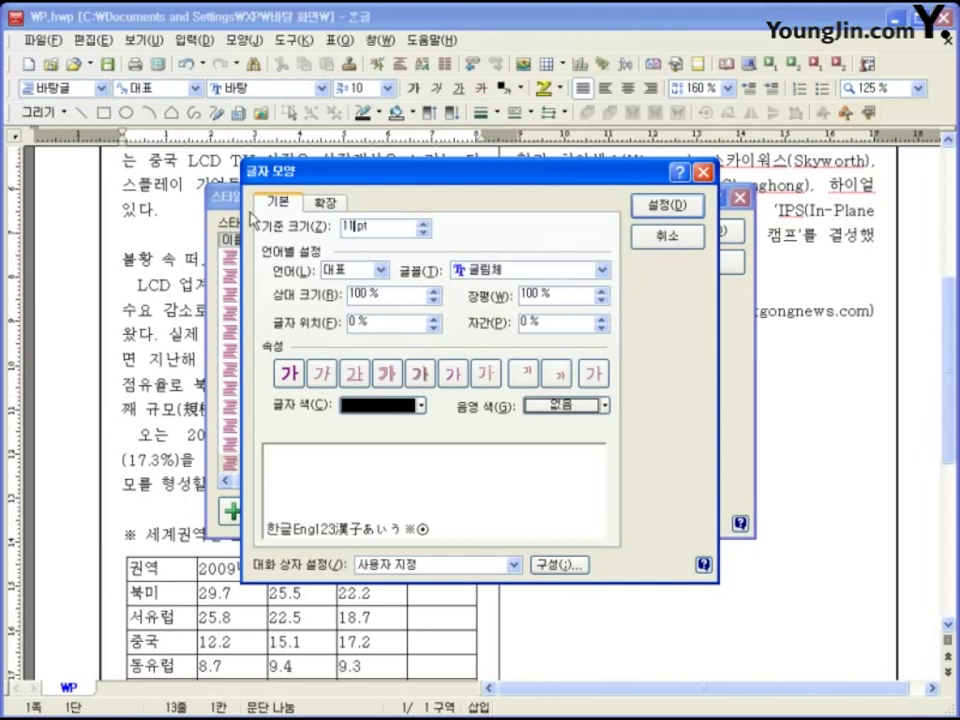
click(289, 375)
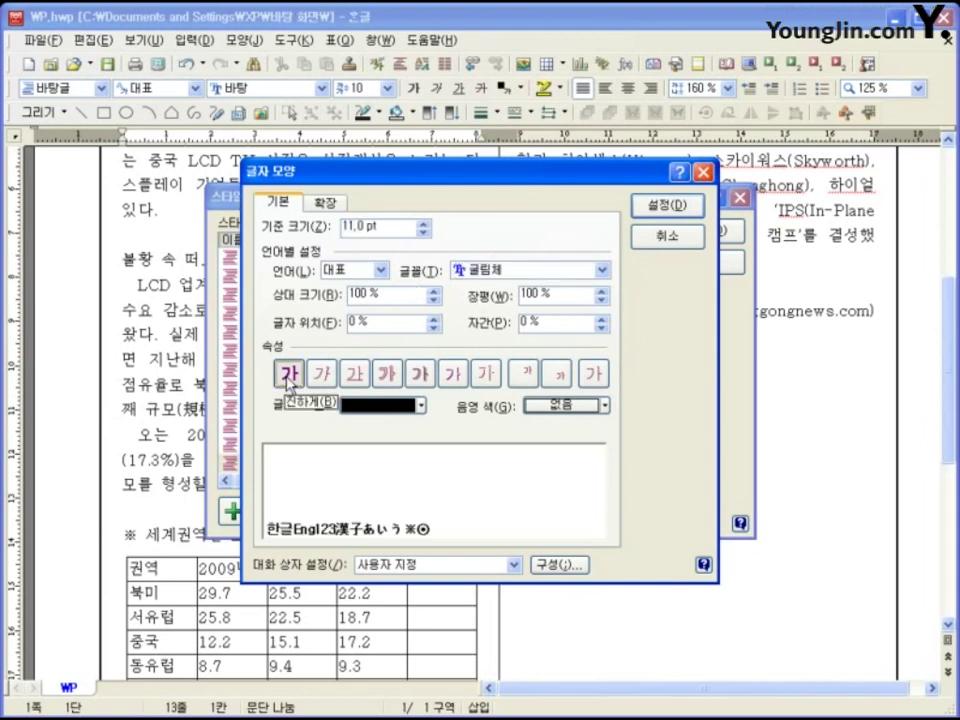
Set the 표제목 style's character width (장평) to 110% and letter spacing (자간) to 10%, and confirm the character shape
double_click(528, 295)
text(110)
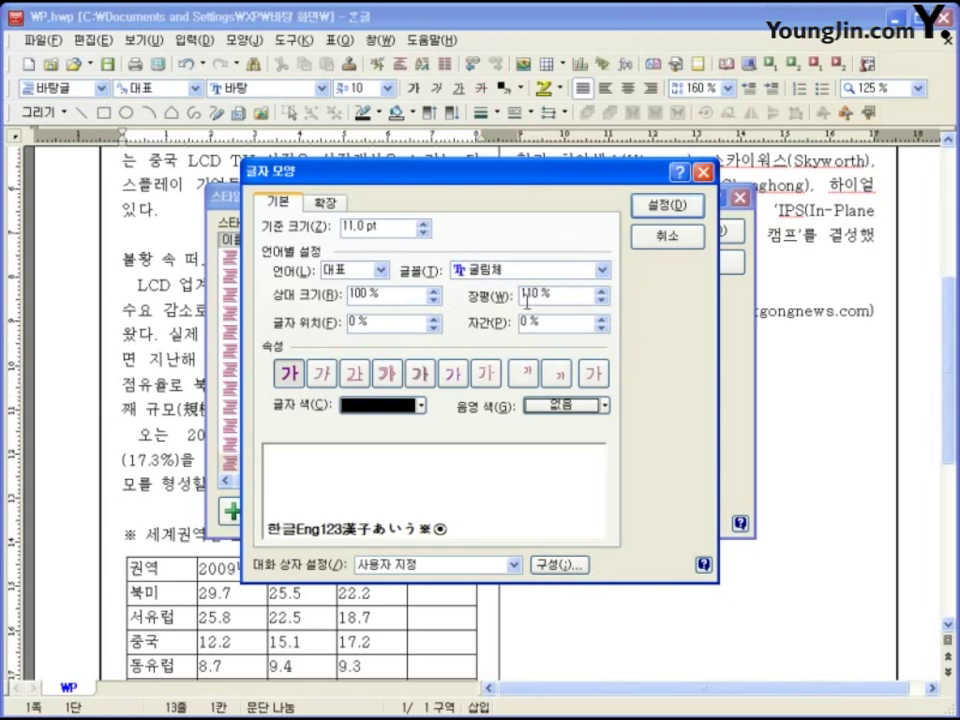
key(Tab)
text(10)
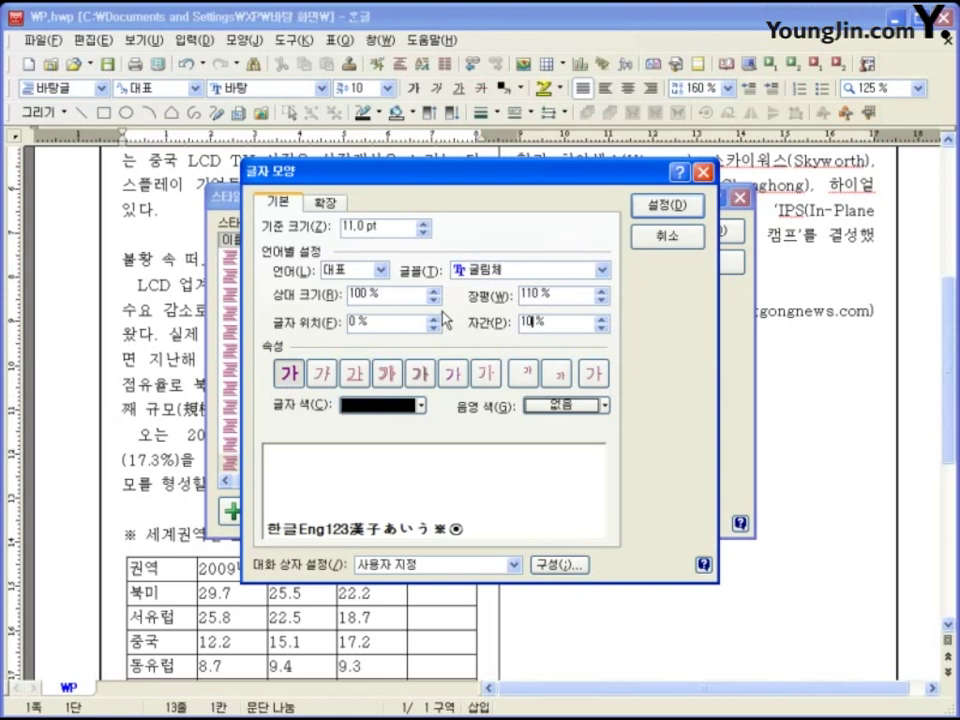
click(665, 206)
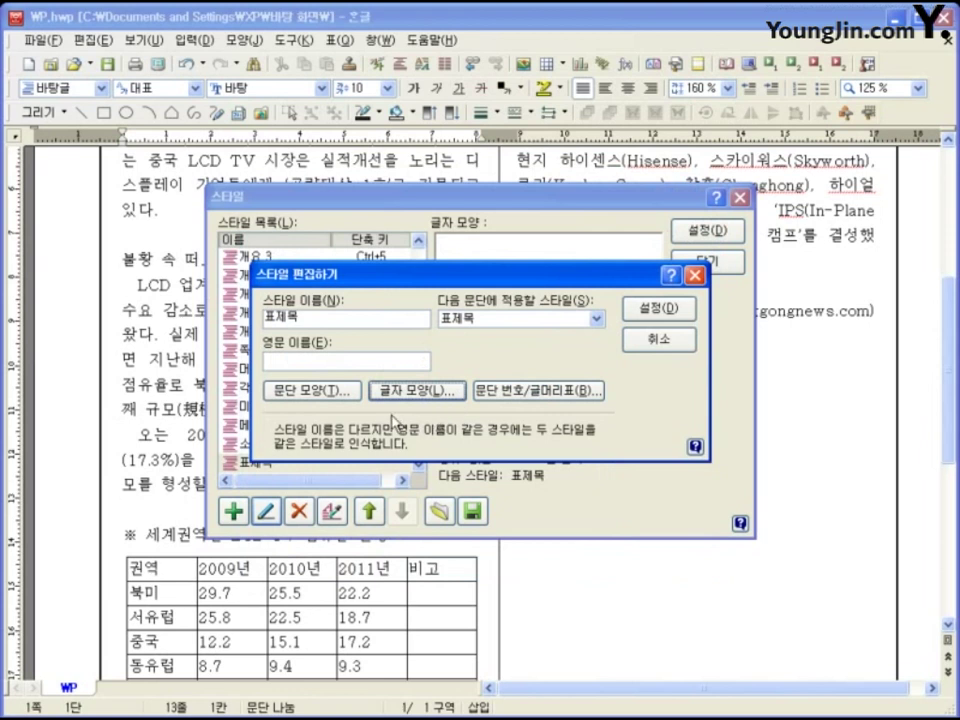
Give the 표제목 style centered paragraph alignment, save the style, and close the style list without applying a style
click(311, 392)
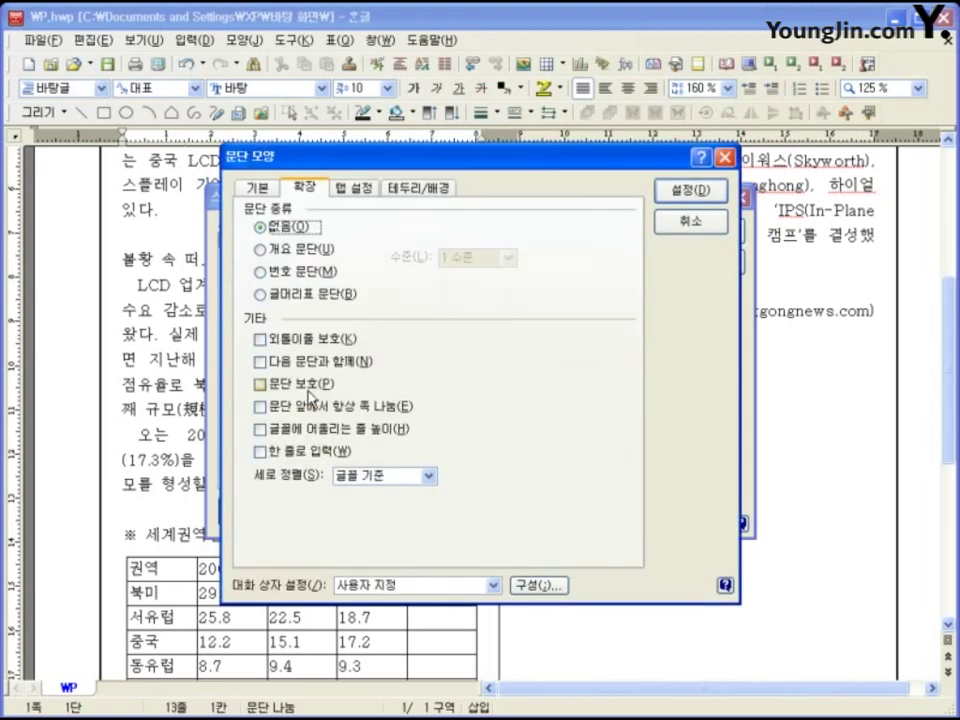
click(260, 188)
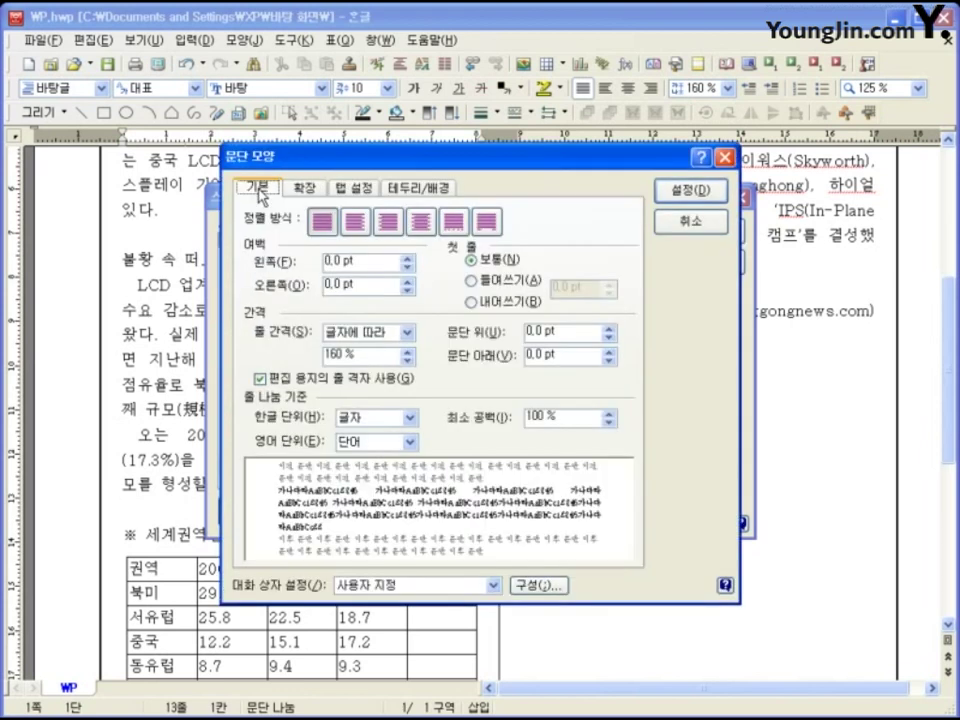
click(426, 224)
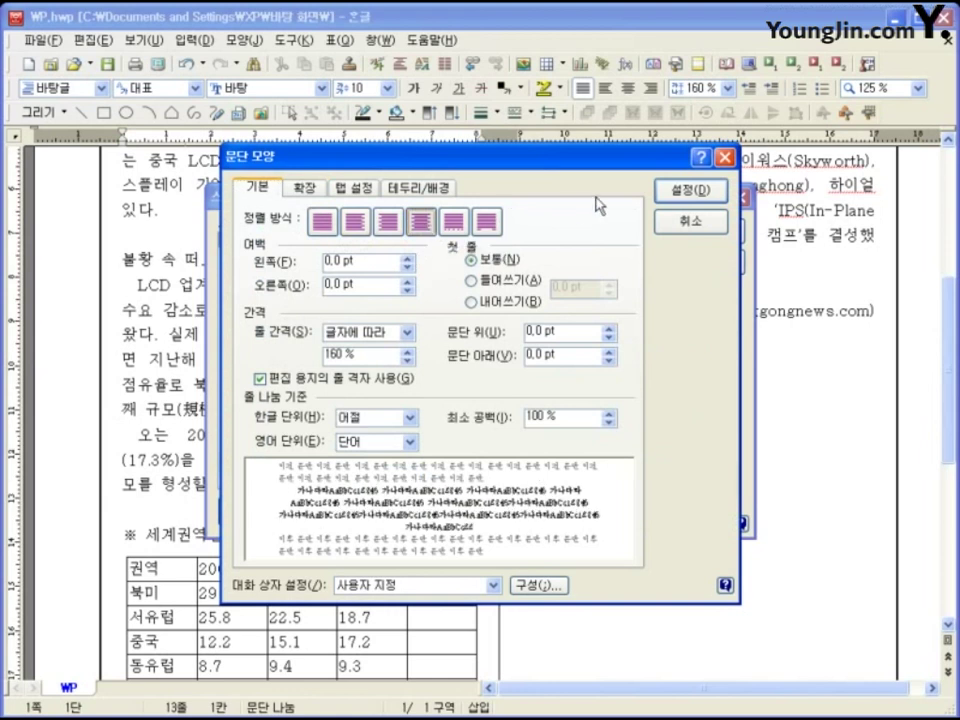
click(676, 193)
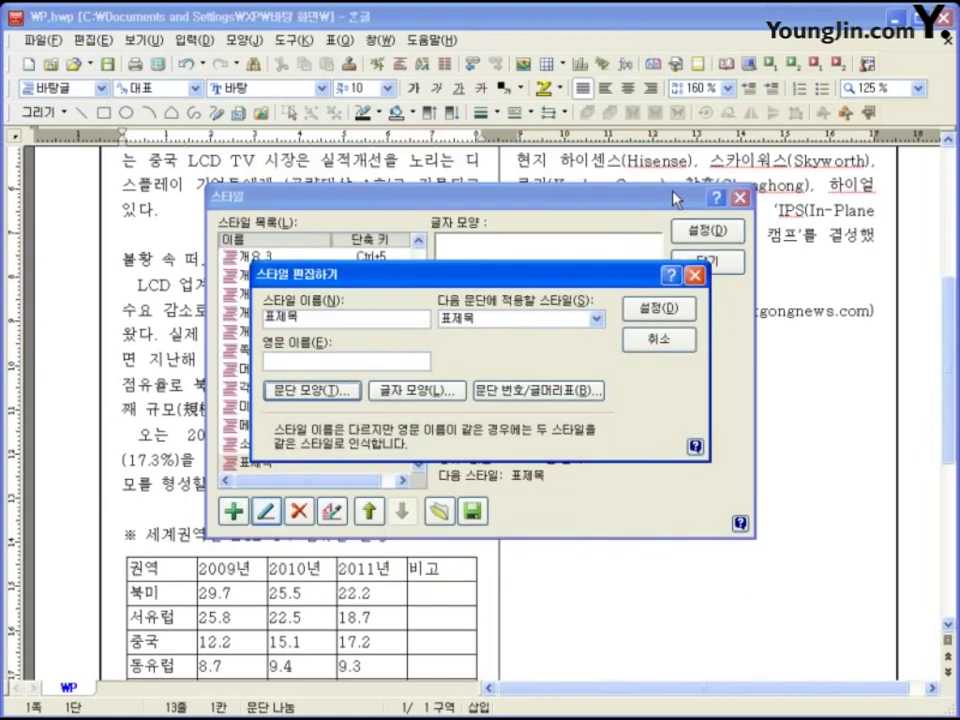
click(652, 310)
click(270, 444)
click(272, 463)
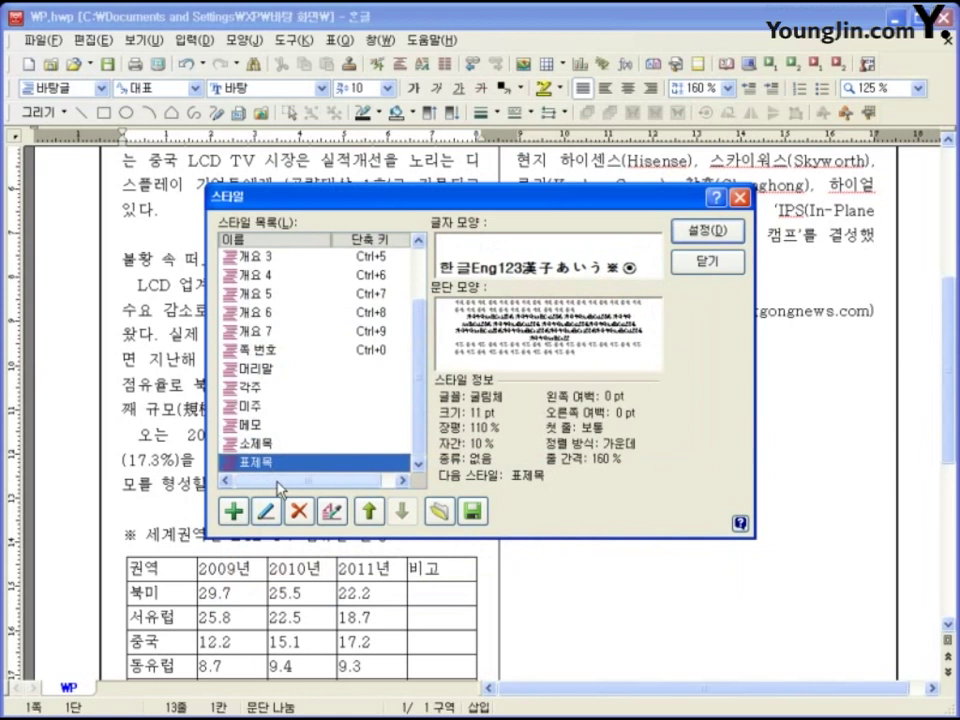
click(705, 262)
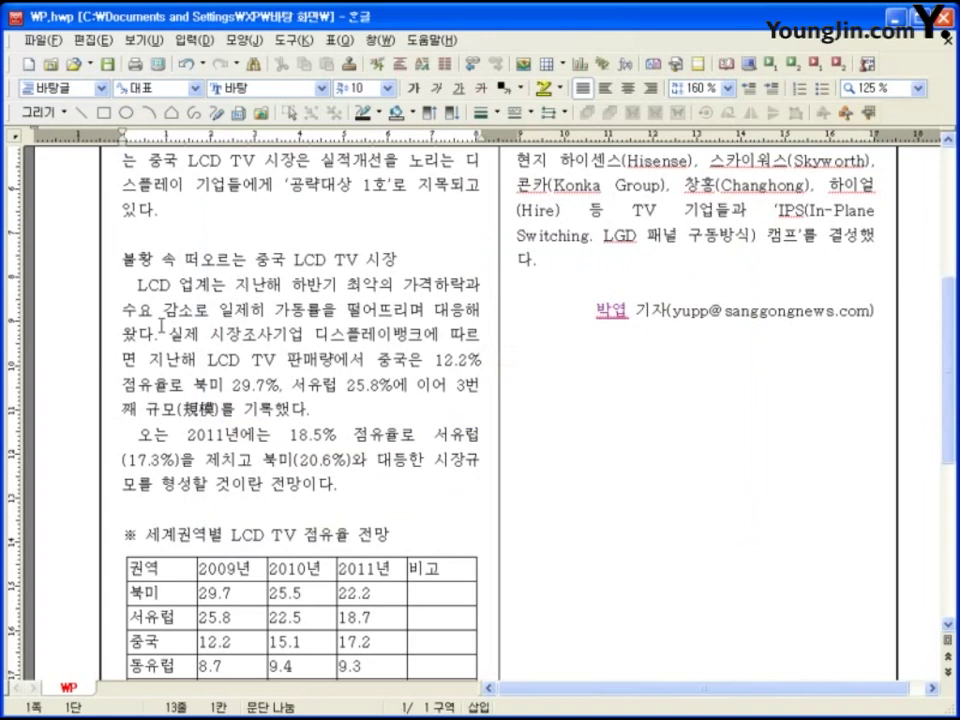
Apply the 소제목 style to the subheadings 불황 속 떠오르는 중국 LCD TV 시장 and 가동률 재고 위한 공략대상 1호
click(92, 262)
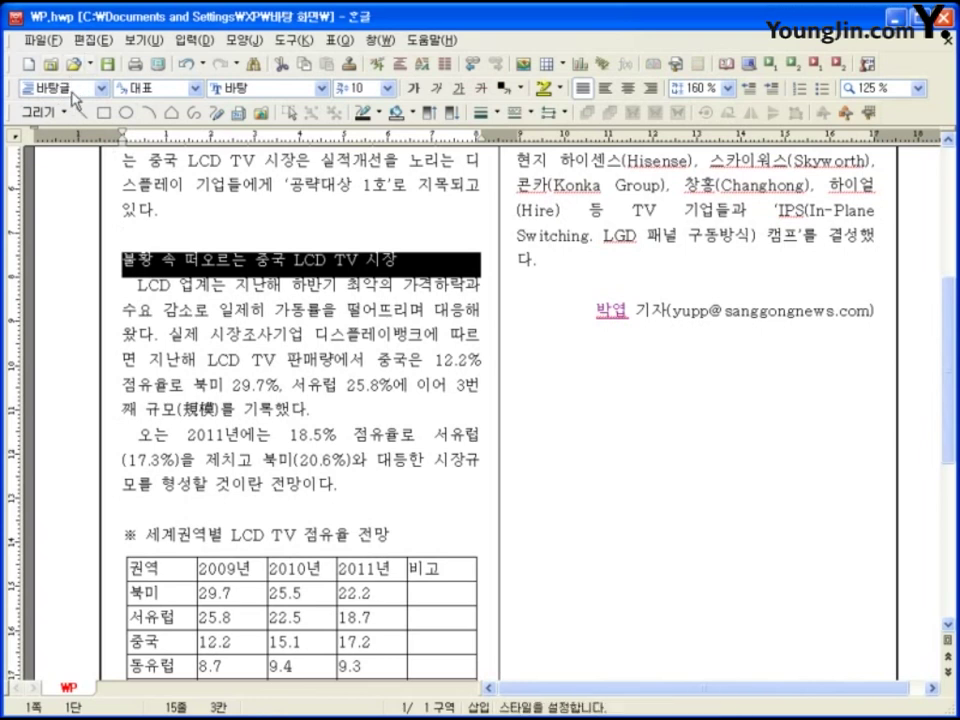
click(101, 88)
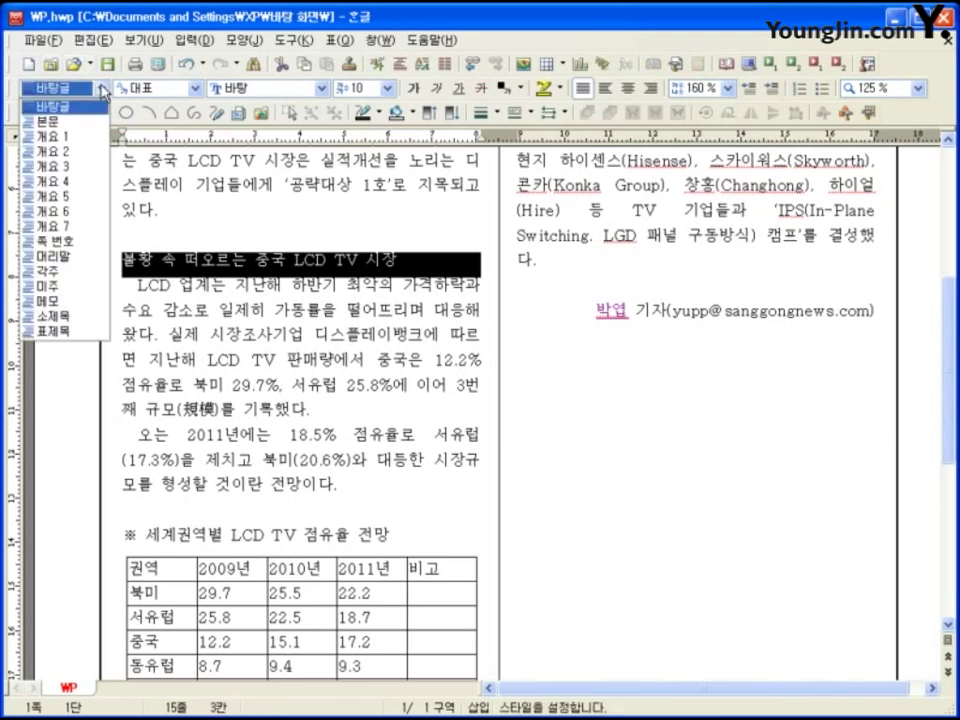
click(96, 322)
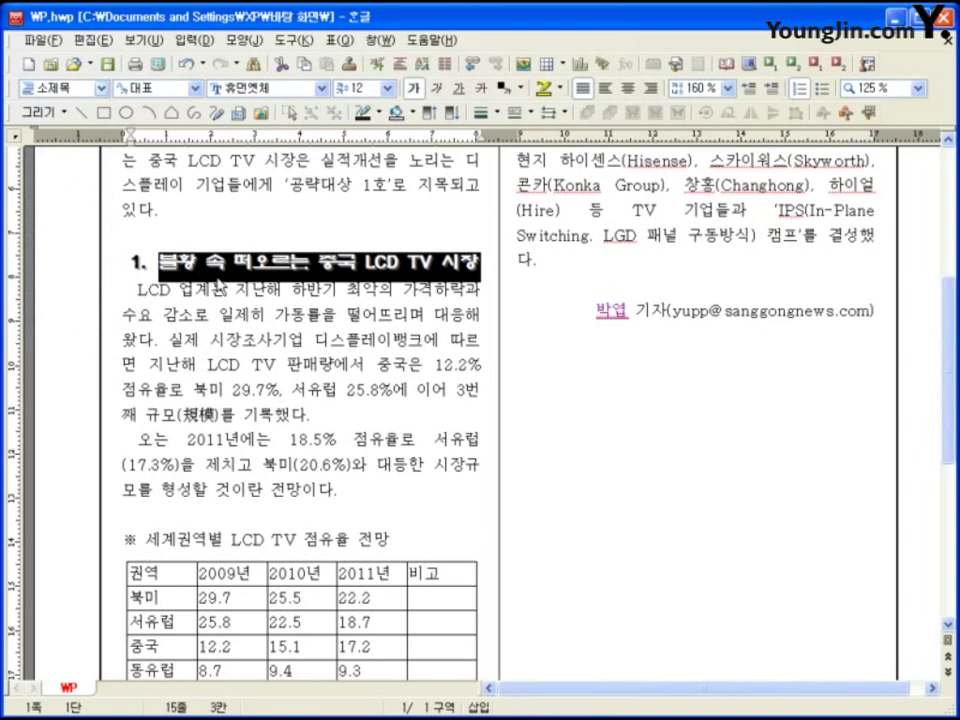
scroll(232, 487, down, 5)
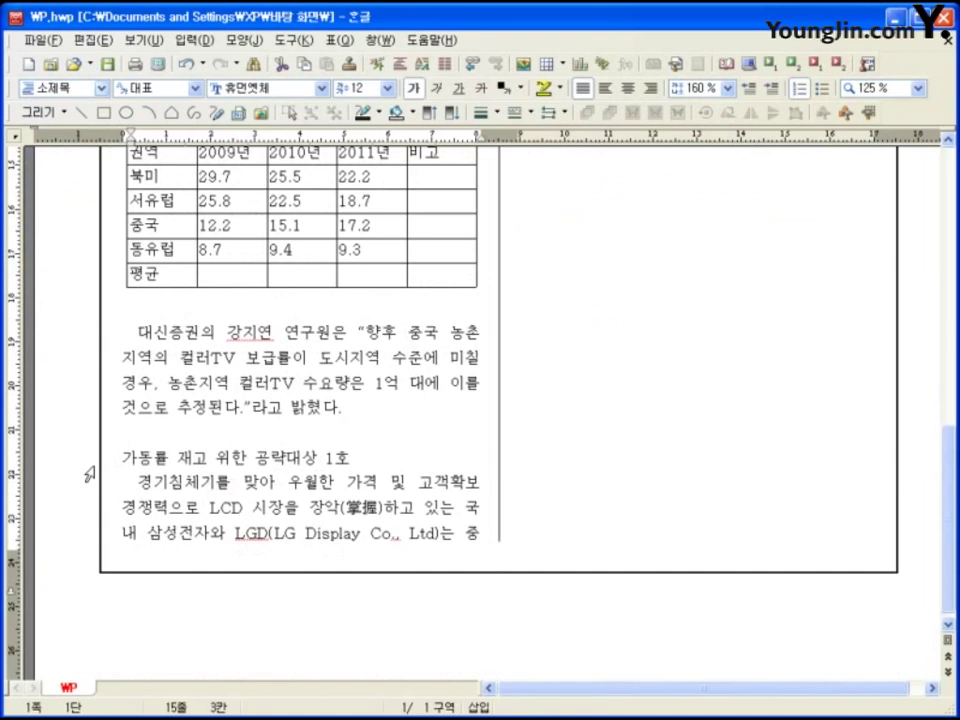
click(88, 467)
click(102, 88)
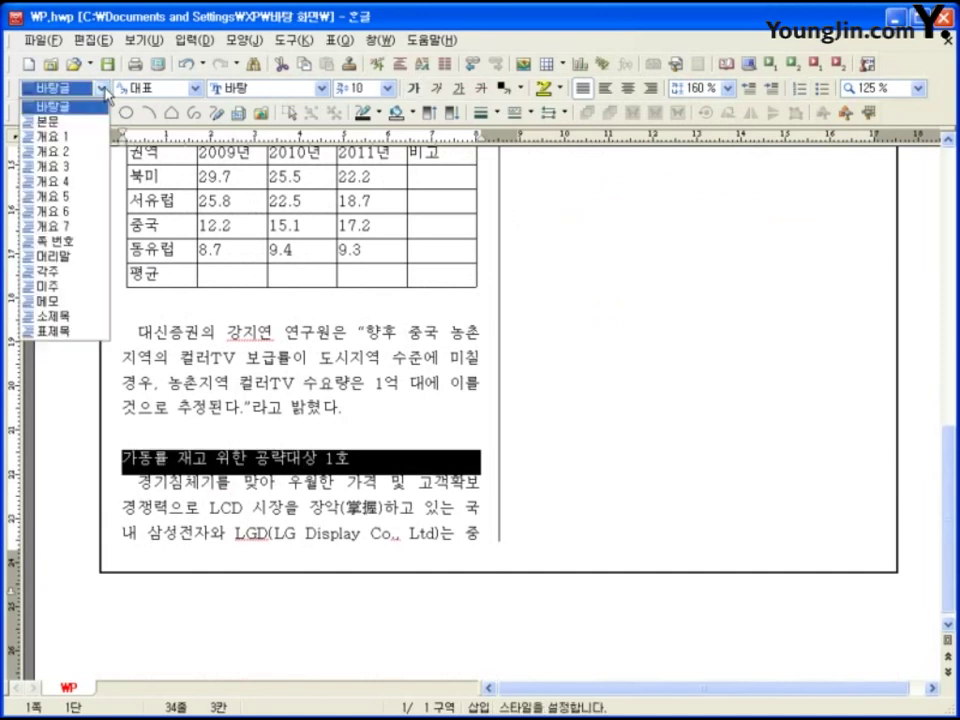
click(78, 316)
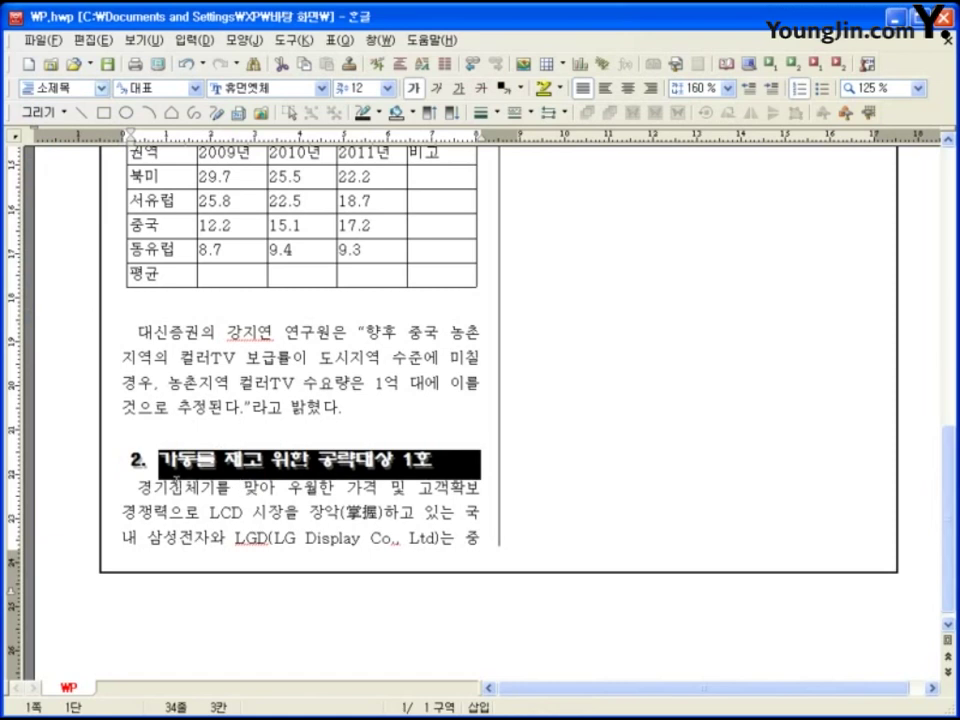
Apply the 표제목 style to the table title ※ 세계권역별 LCD TV 점유율 전망 and deselect it
scroll(177, 476, up, 3)
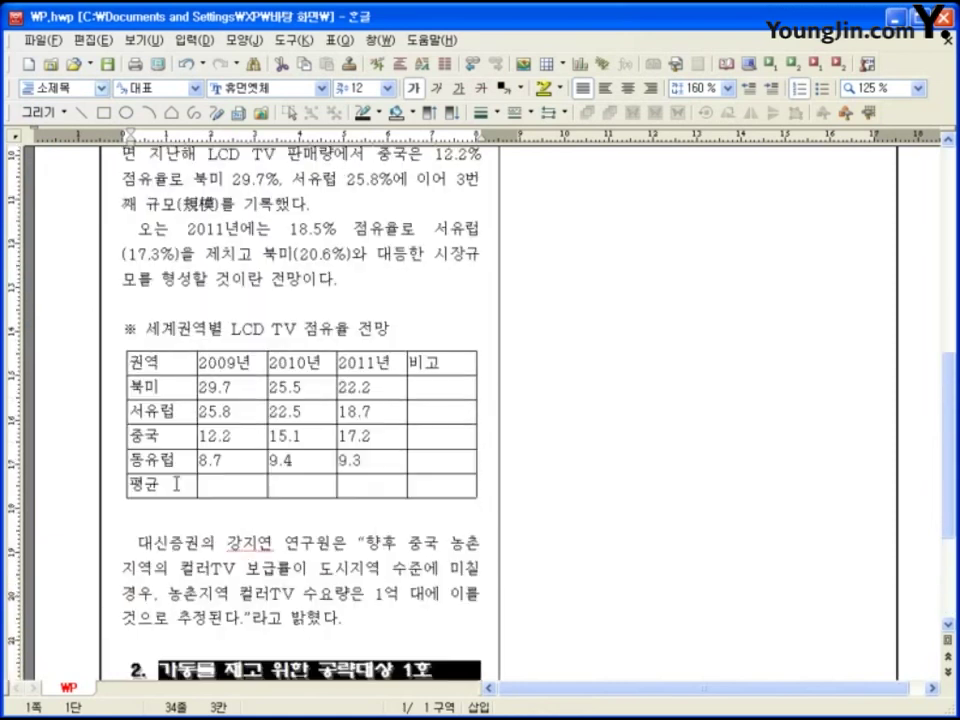
click(86, 341)
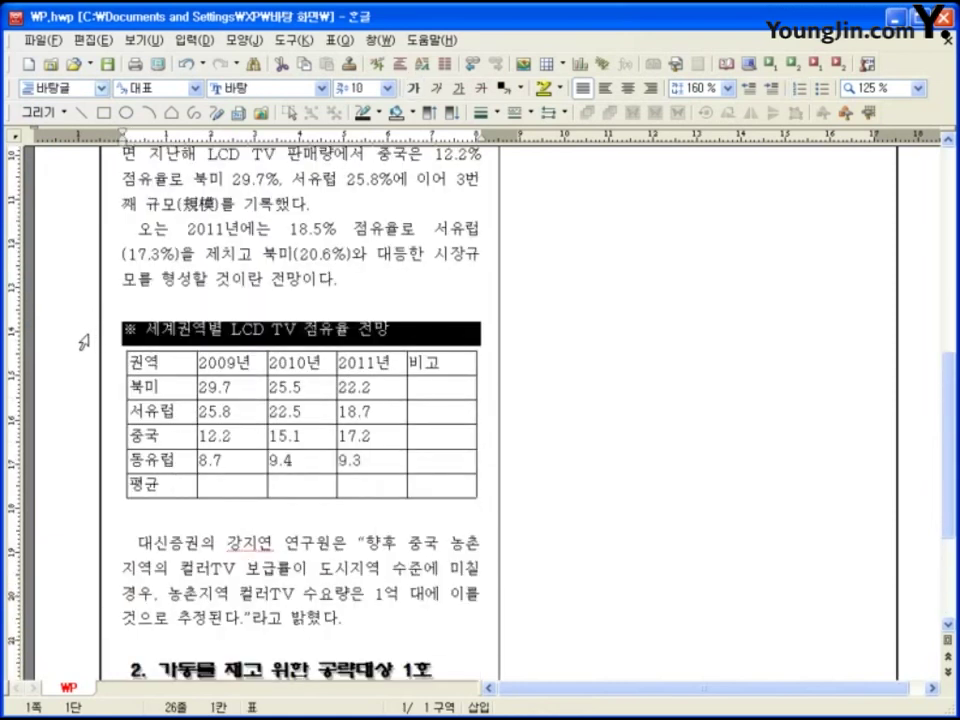
click(101, 89)
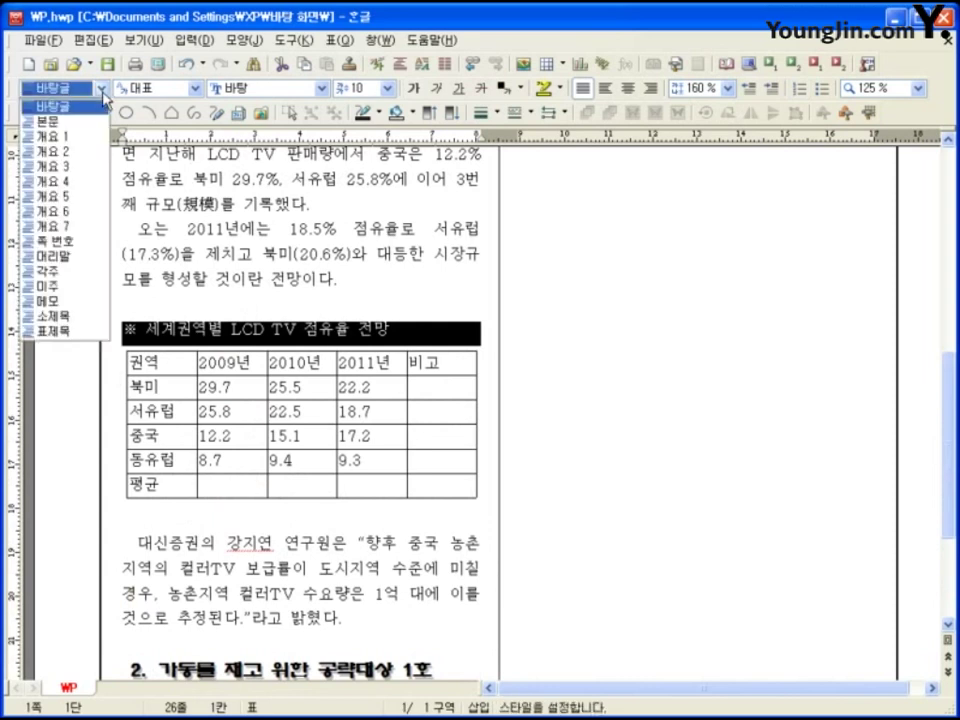
click(96, 335)
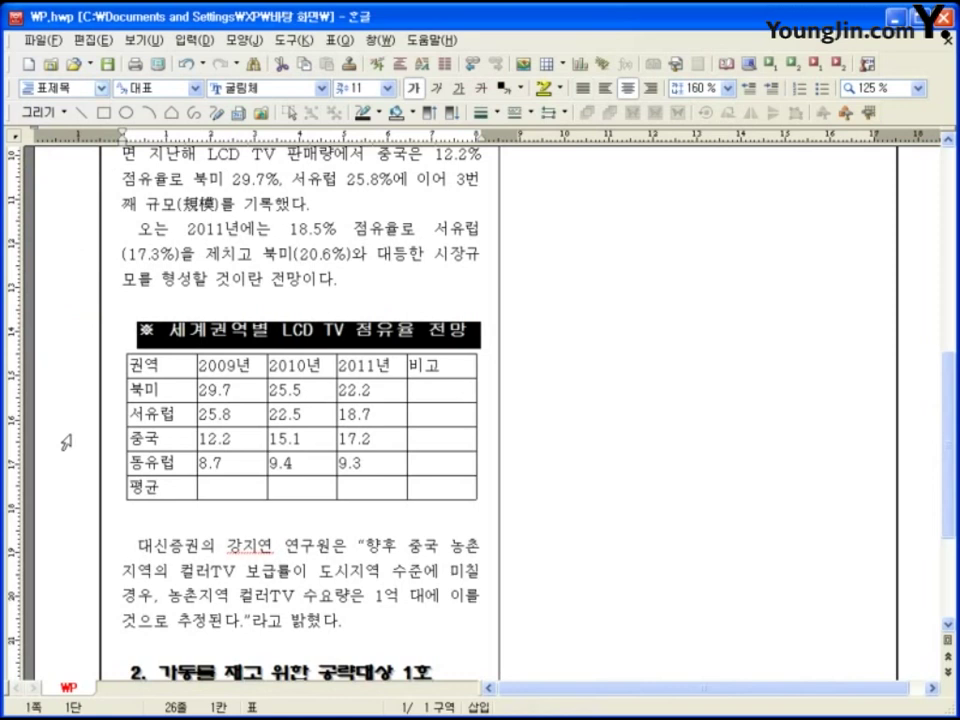
click(242, 542)
scroll(242, 542, down, 3)
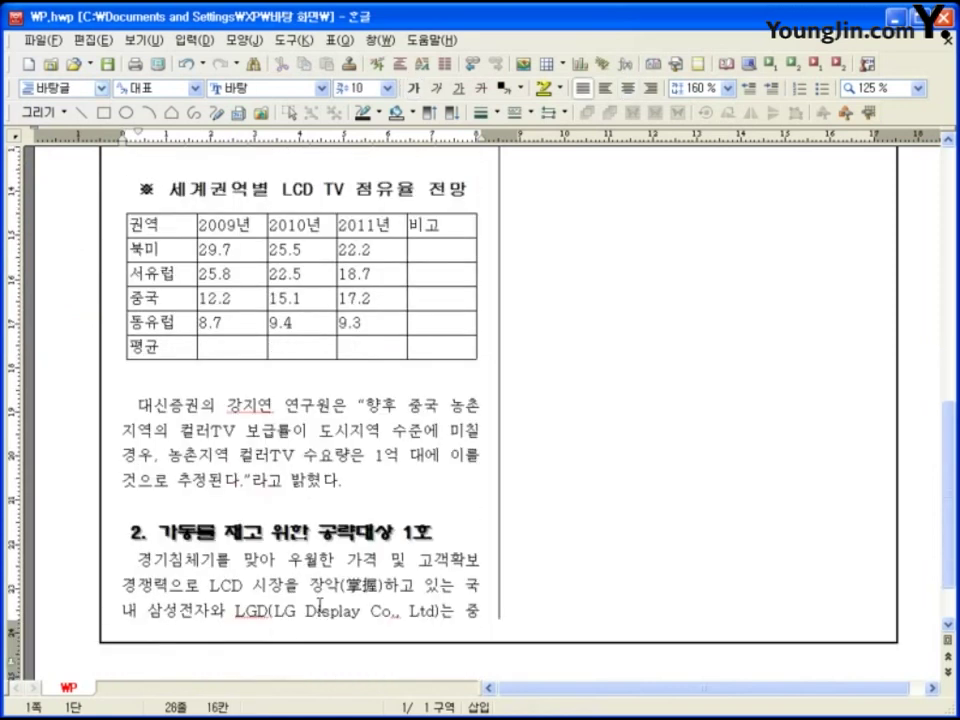
scroll(320, 605, up, 7)
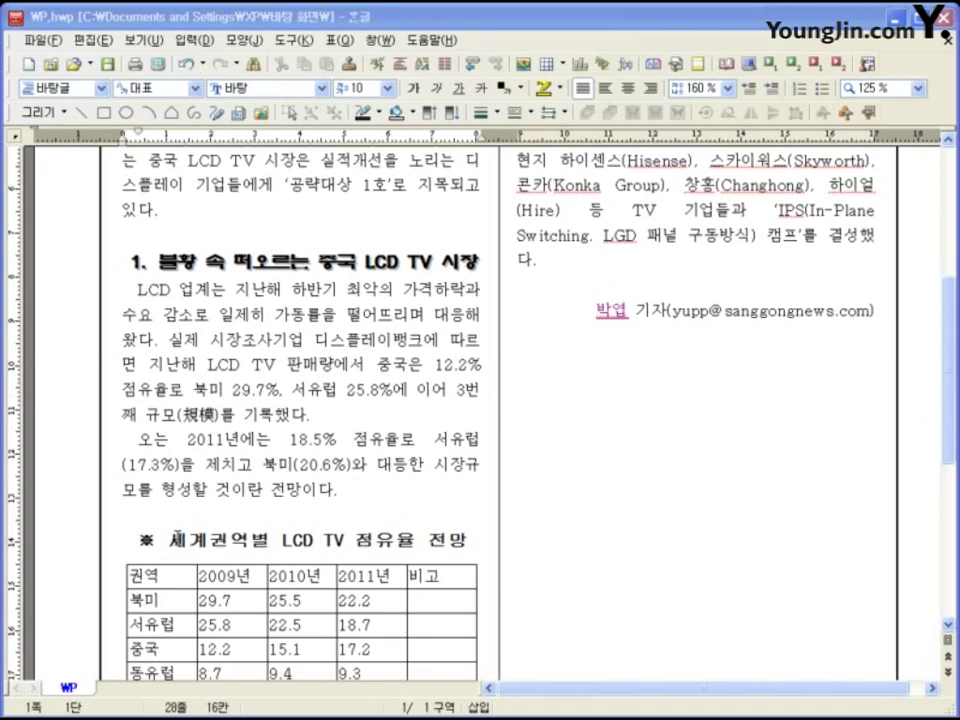
Insert a footnote at the end of the table title ※ 세계권역별 LCD TV 점유율 전망 reading 자료는 디스플레이뱅크 제공
click(467, 541)
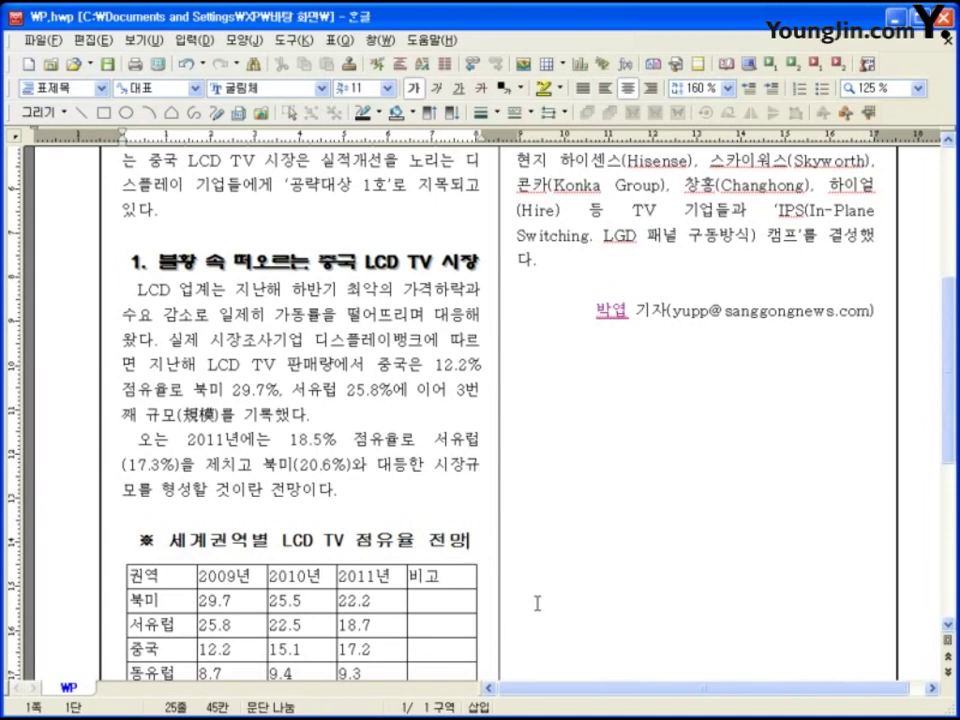
click(195, 41)
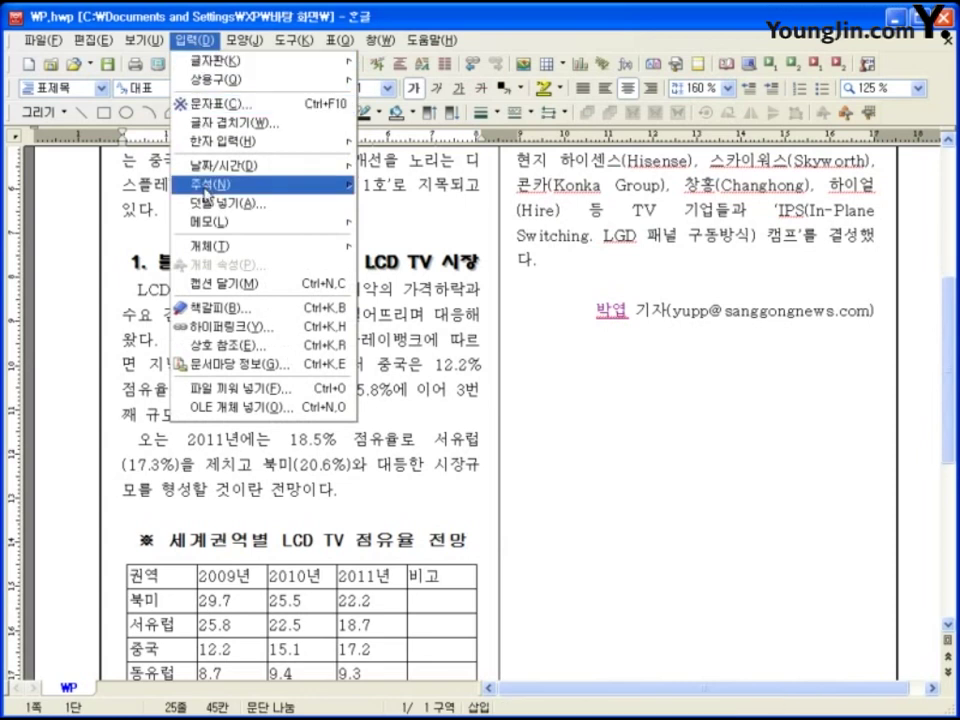
mouse_move(330, 184)
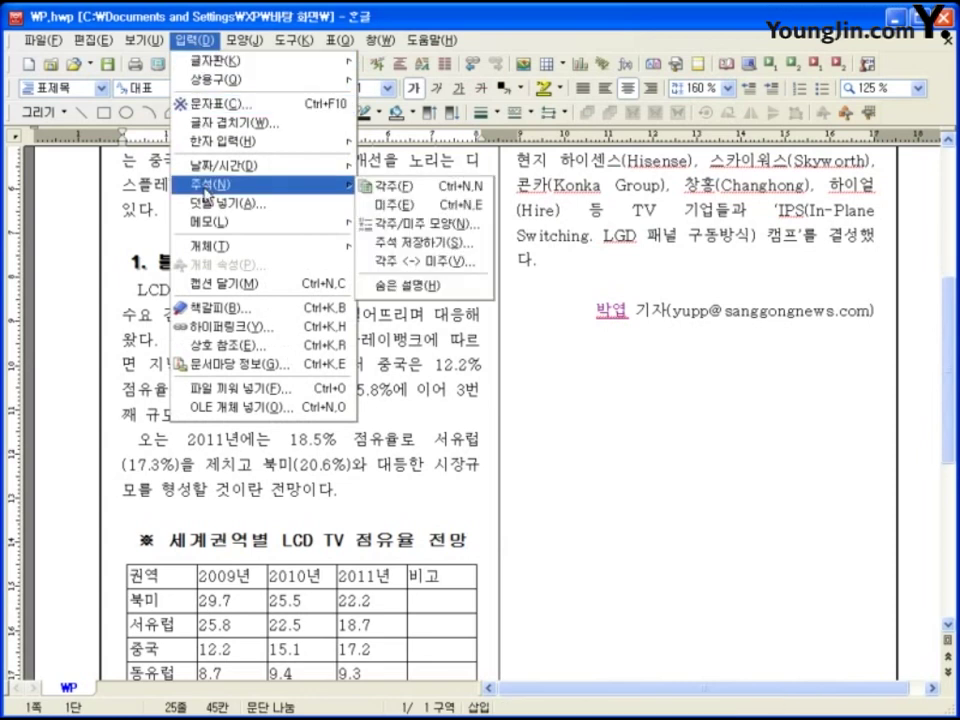
click(436, 189)
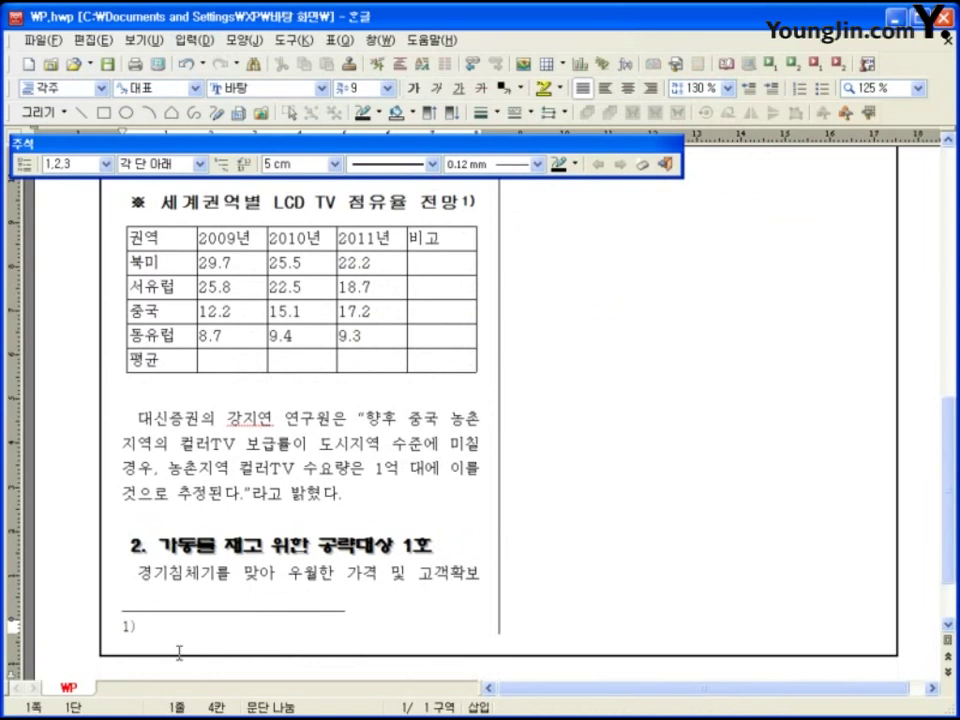
text(재료)
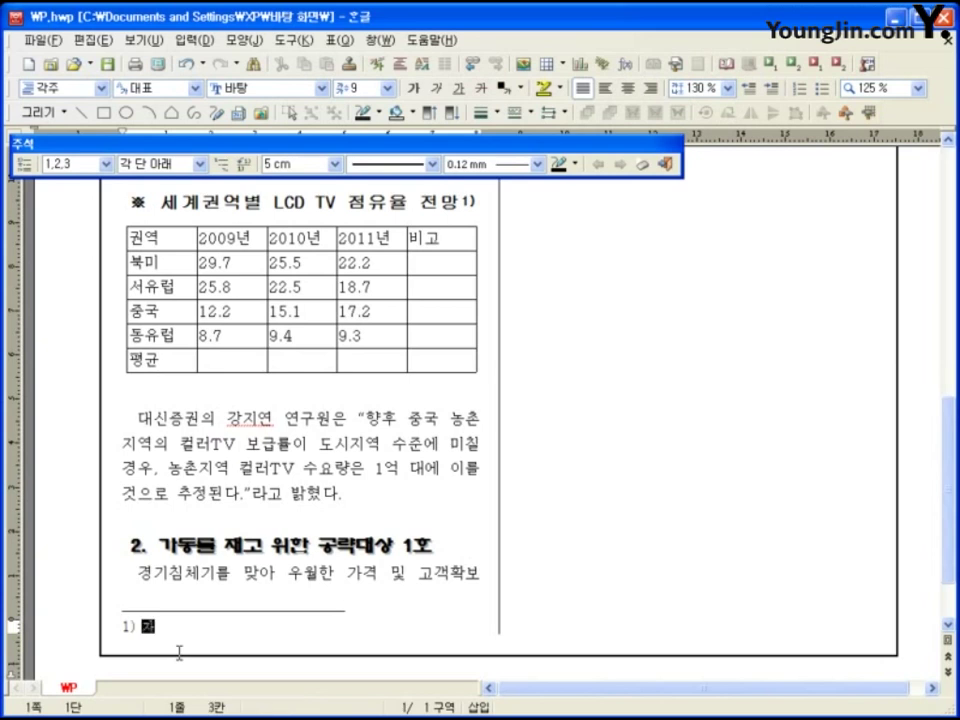
text(는 디스플)
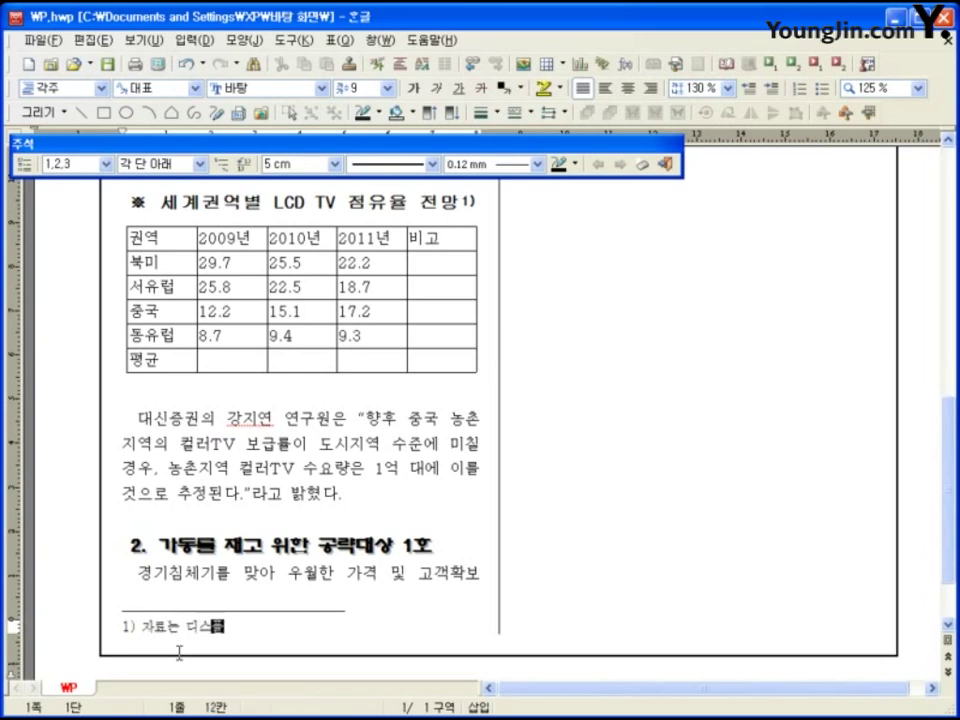
text(레이뱅크 )
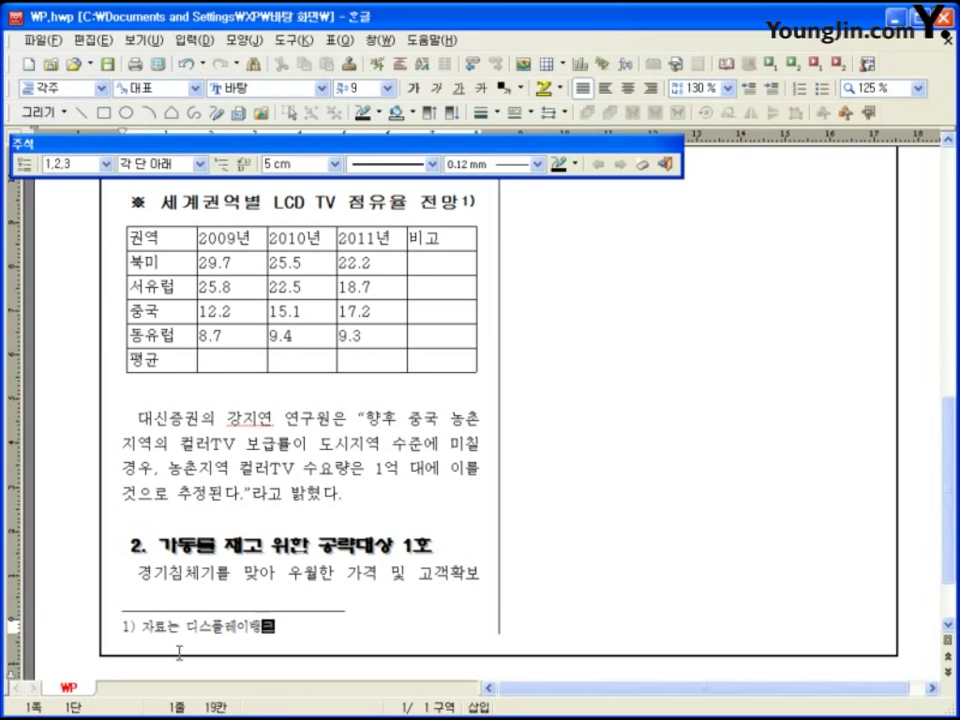
text(제공.)
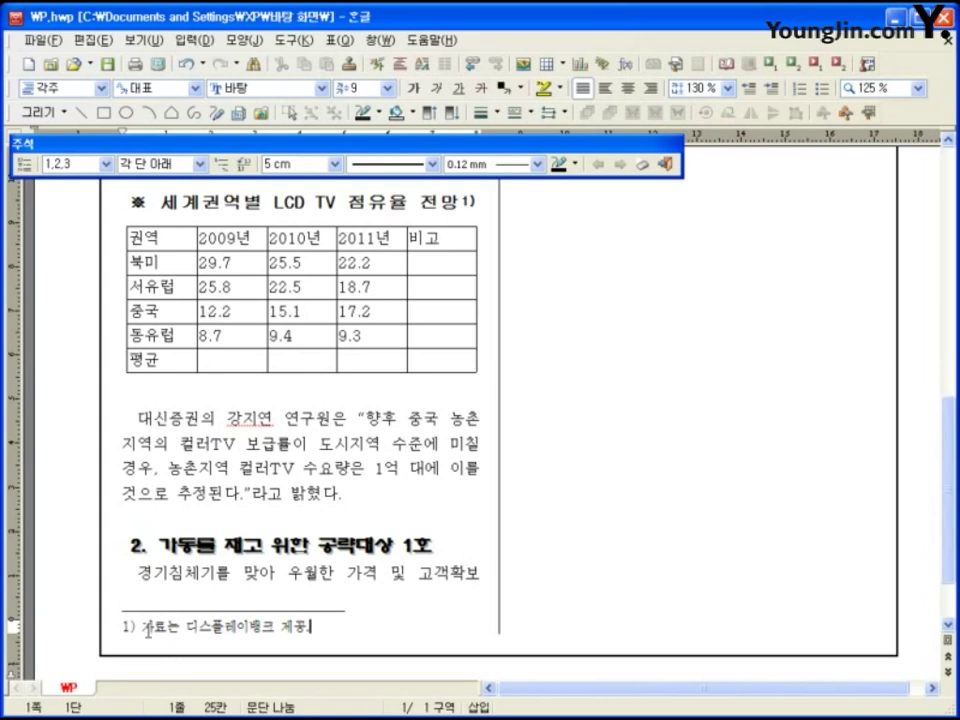
Set the font of the footnote text 자료는 디스플레이뱅크 제공. to 굴림체 and deselect it
shift+click(142, 627)
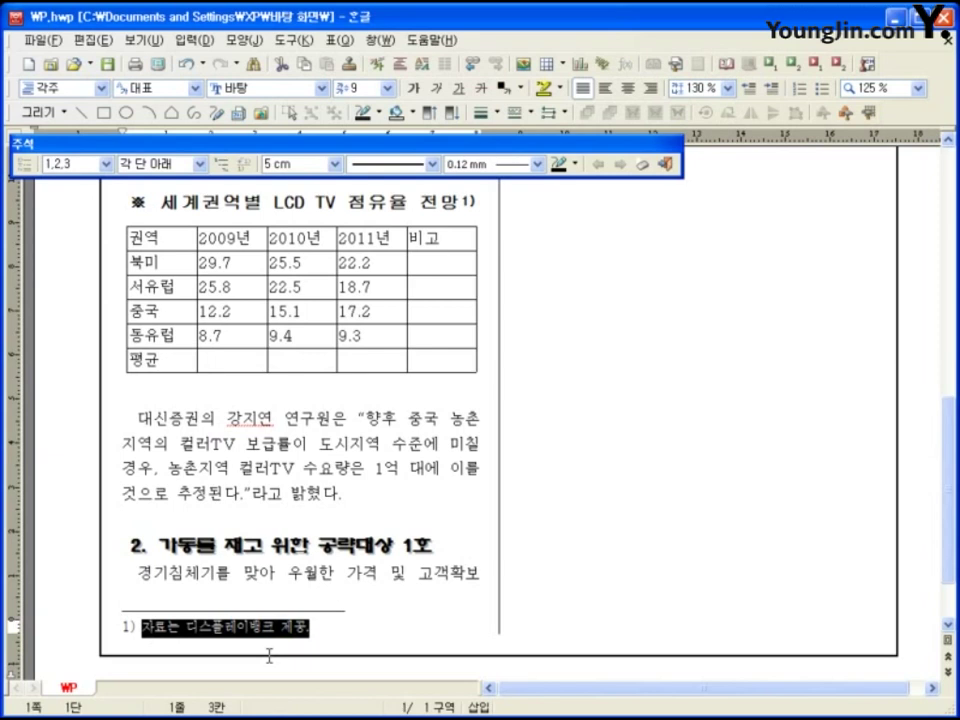
click(325, 89)
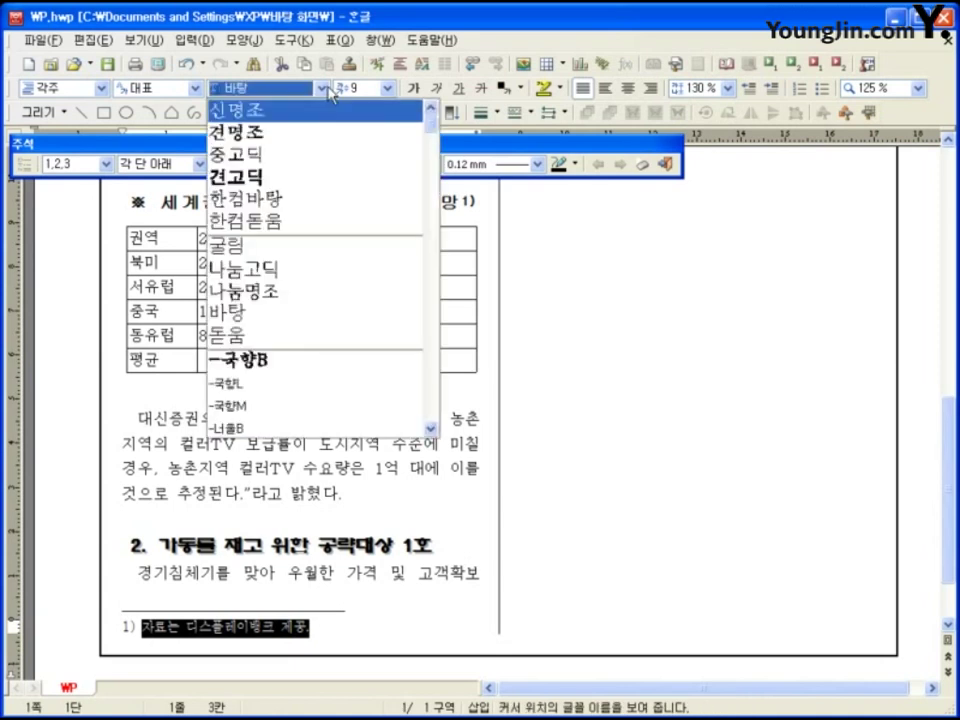
drag(432, 131, 432, 172)
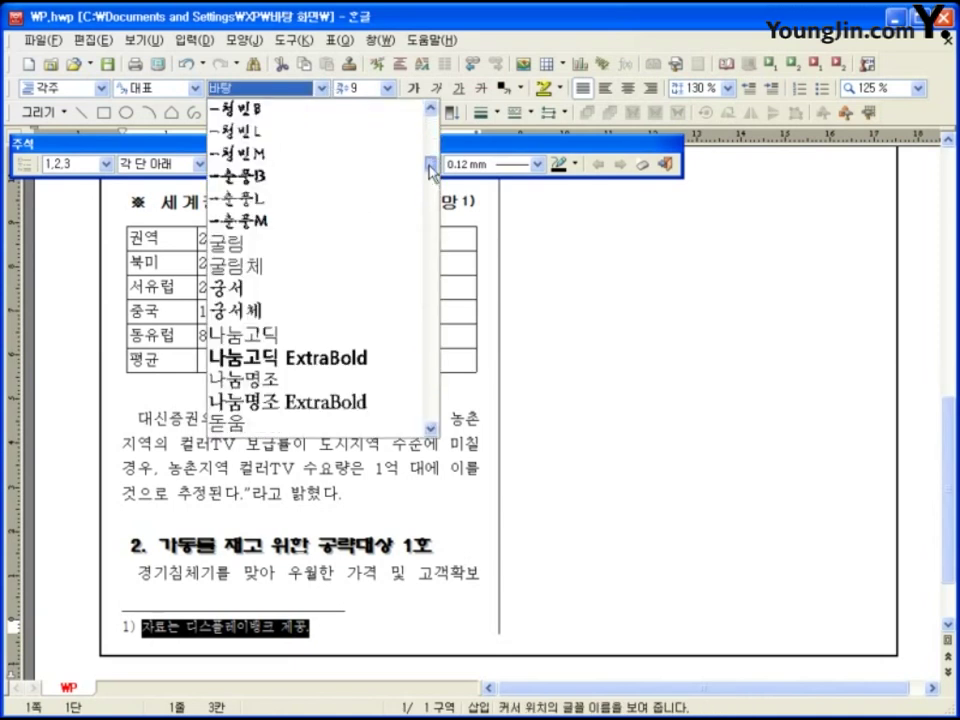
click(343, 262)
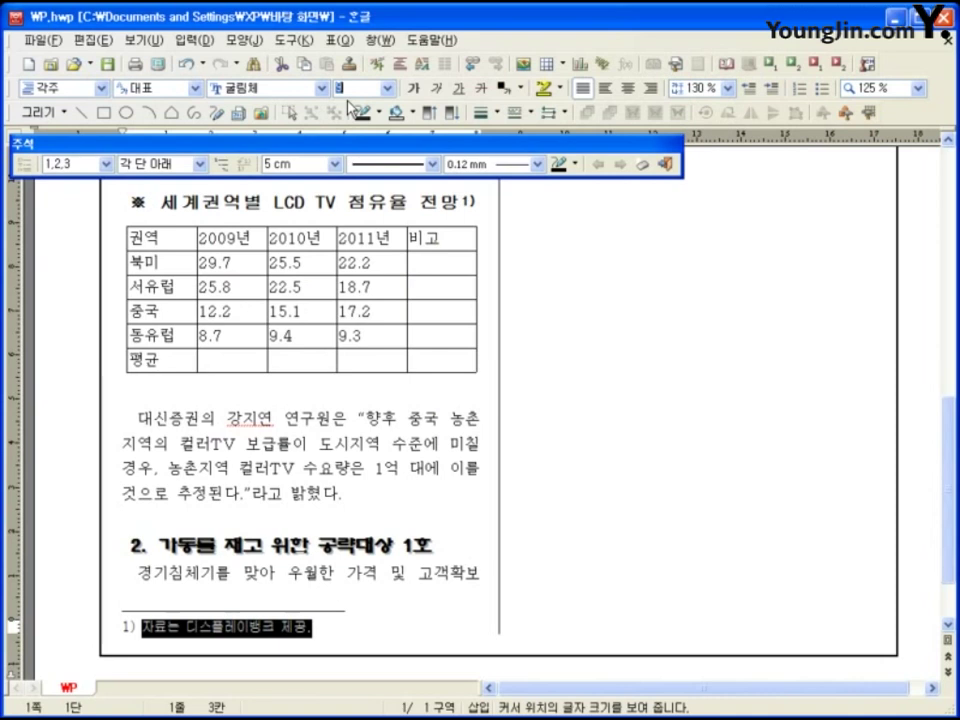
click(316, 632)
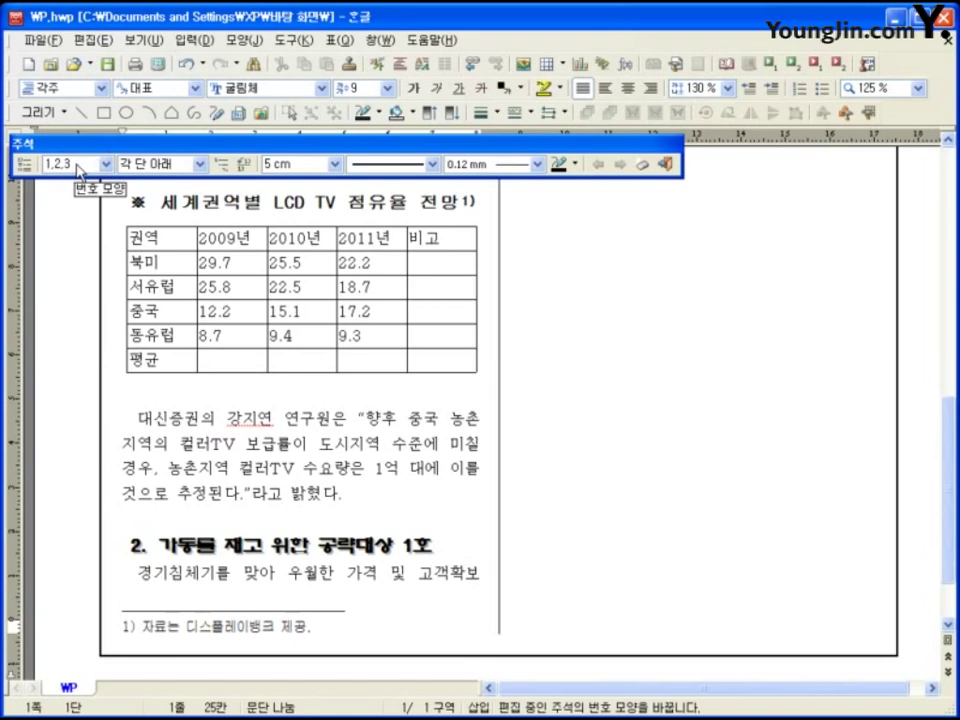
Change the footnote's number format to A,B,C and leave footnote editing to return to the body text
click(106, 164)
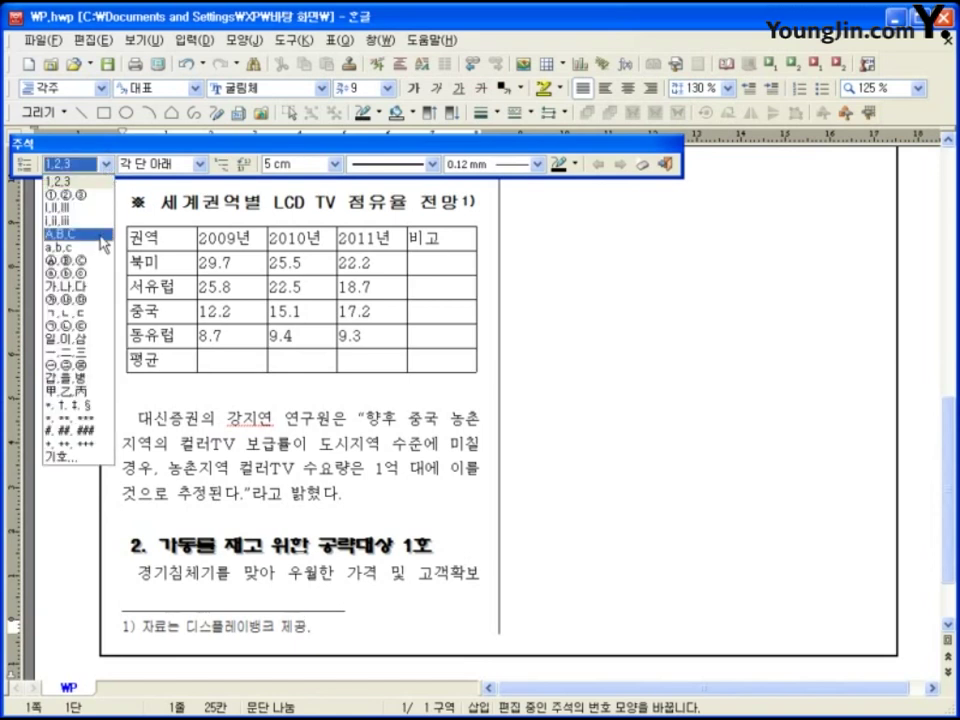
click(100, 237)
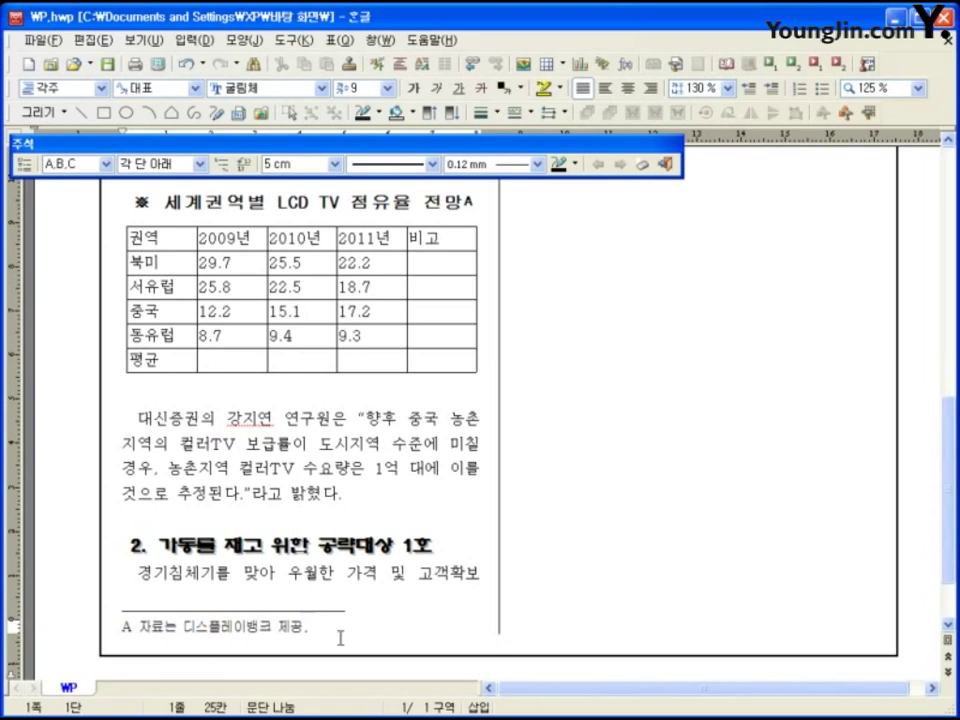
click(261, 493)
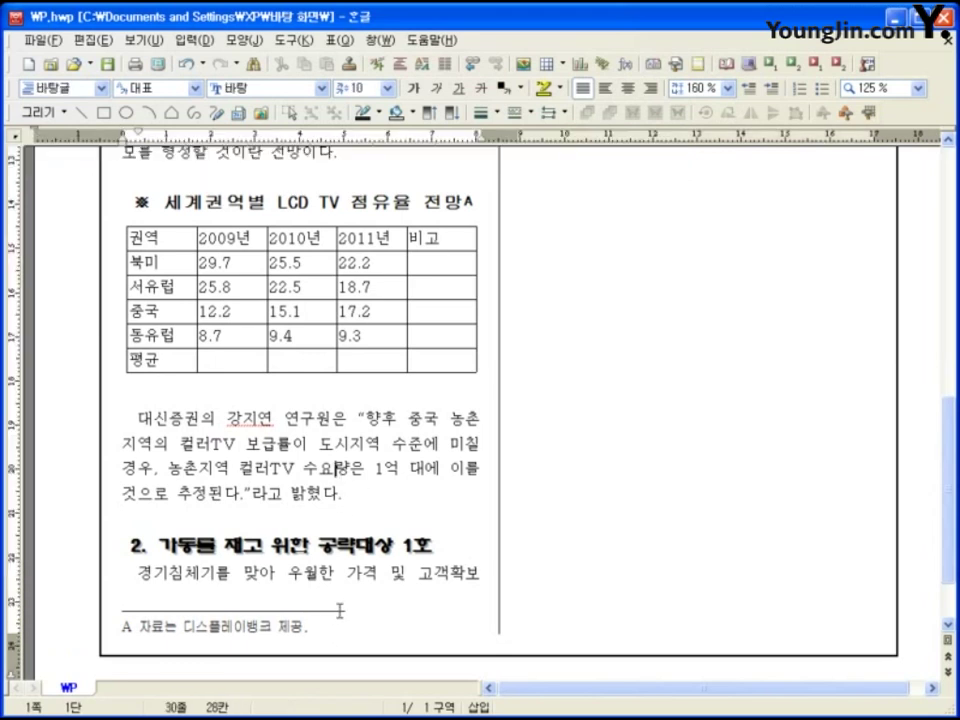
click(321, 628)
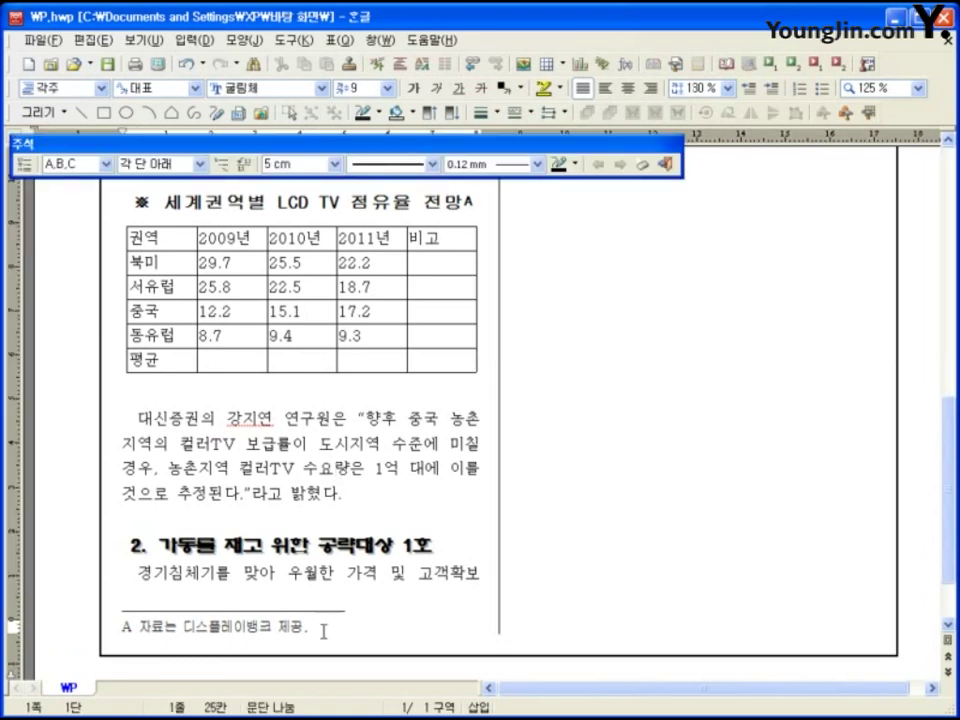
click(667, 165)
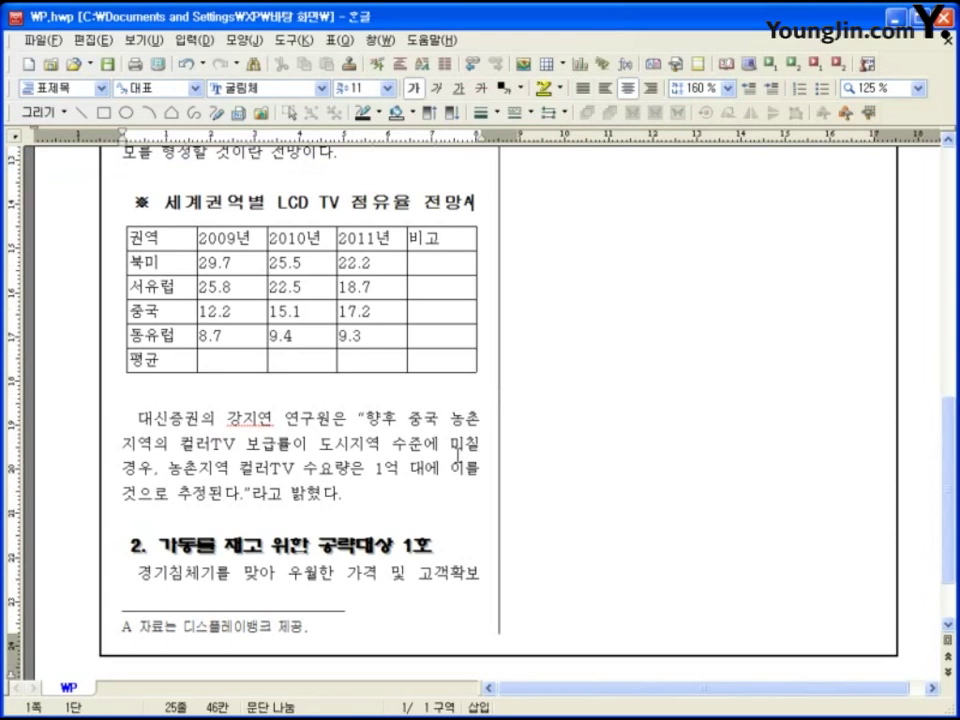
Set the left and right inner margins of all cells in the LCD TV share table to 2 mm
key(Down)
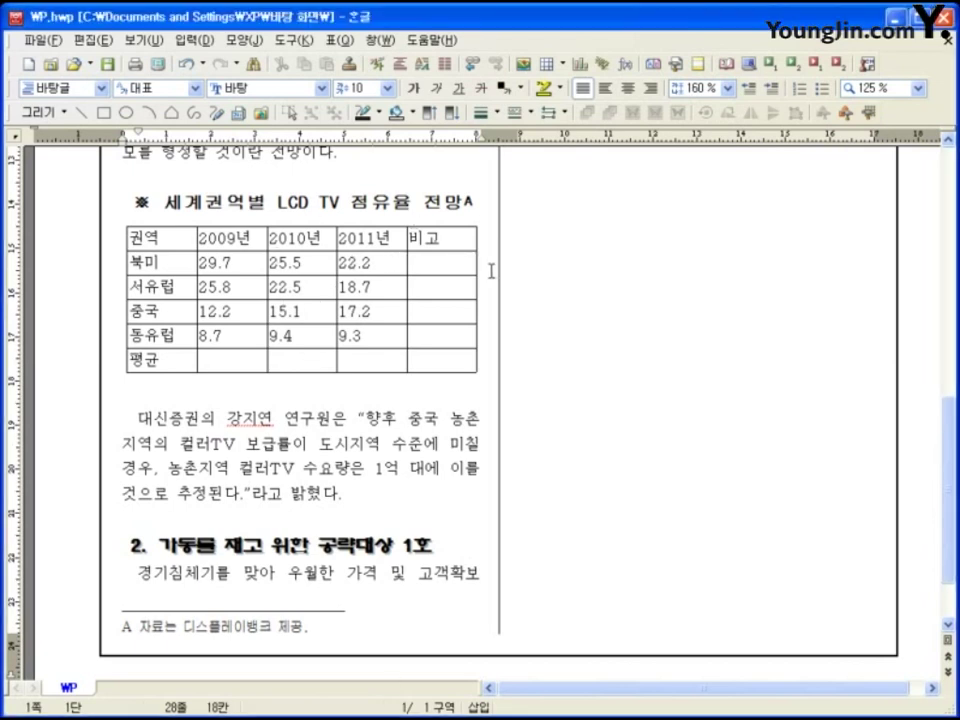
click(486, 202)
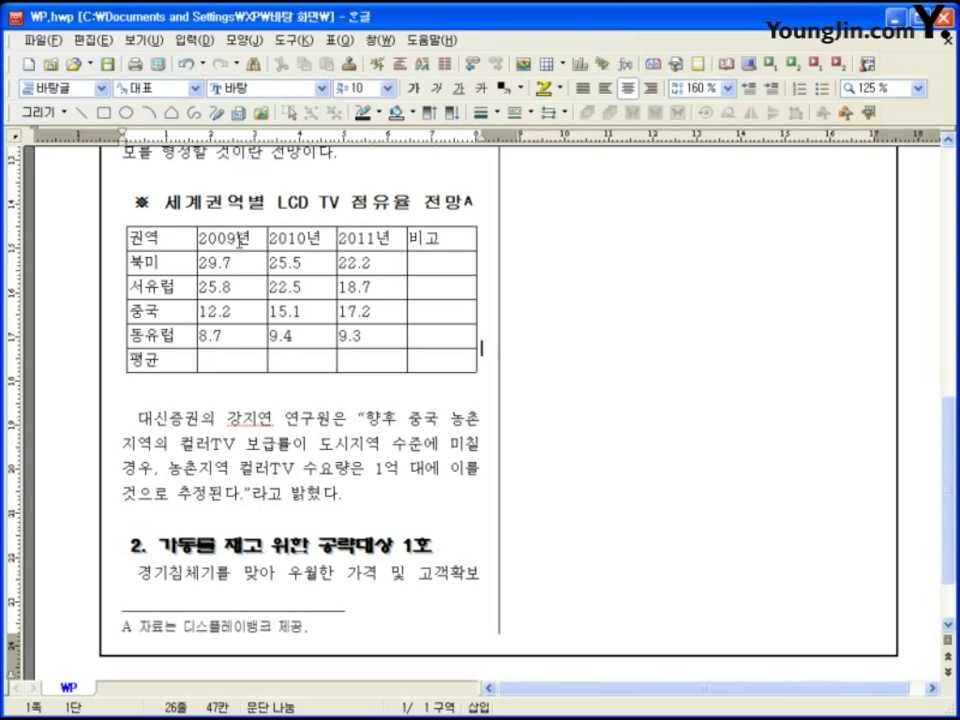
click(237, 240)
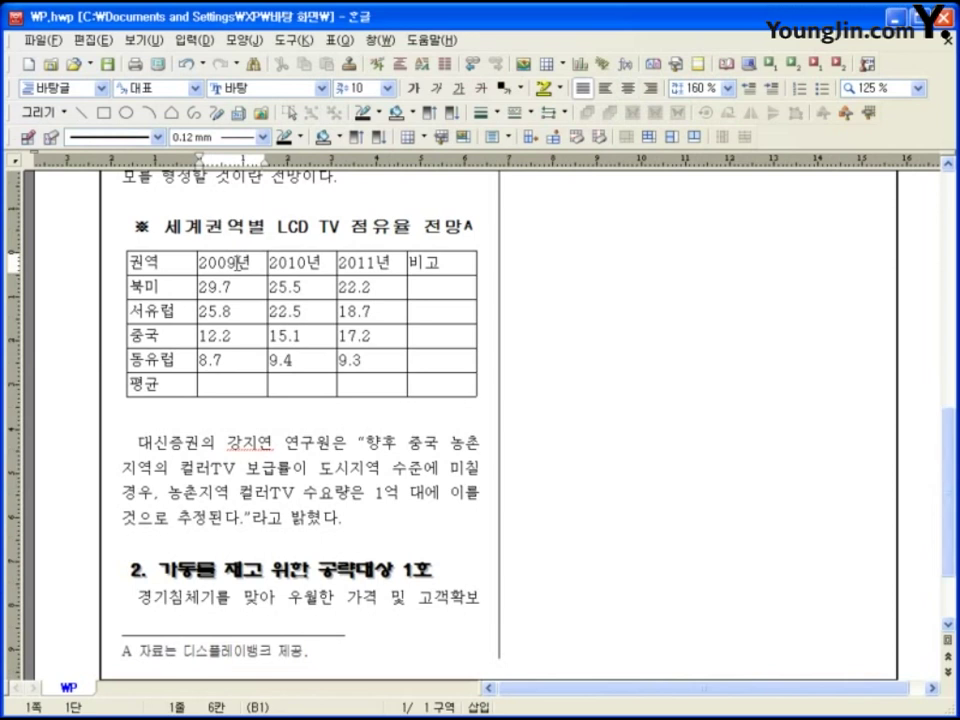
right_click(237, 263)
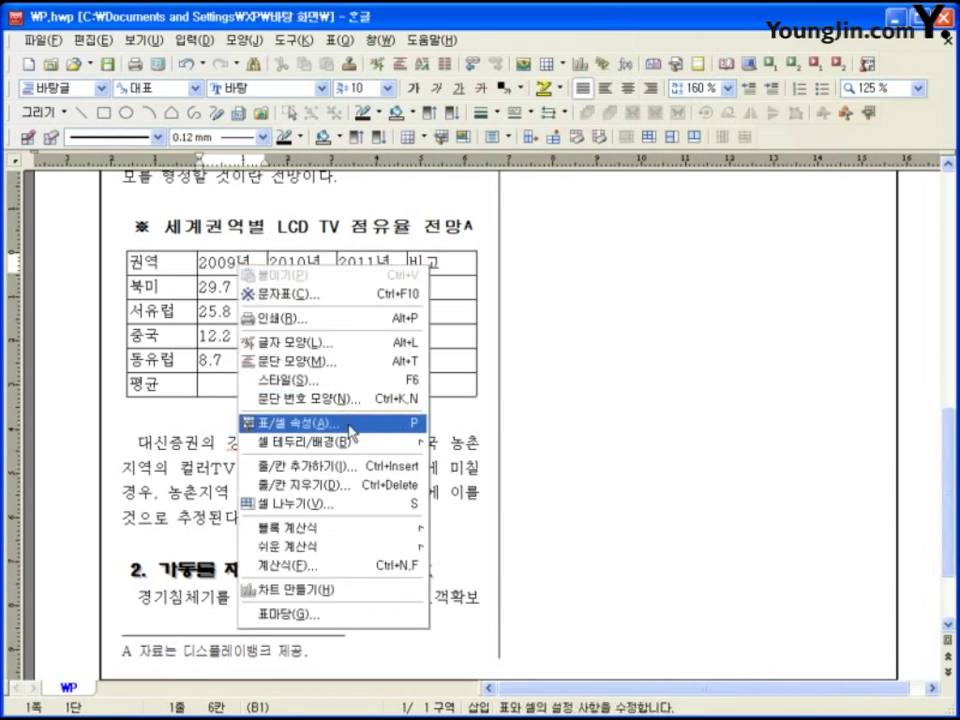
click(350, 425)
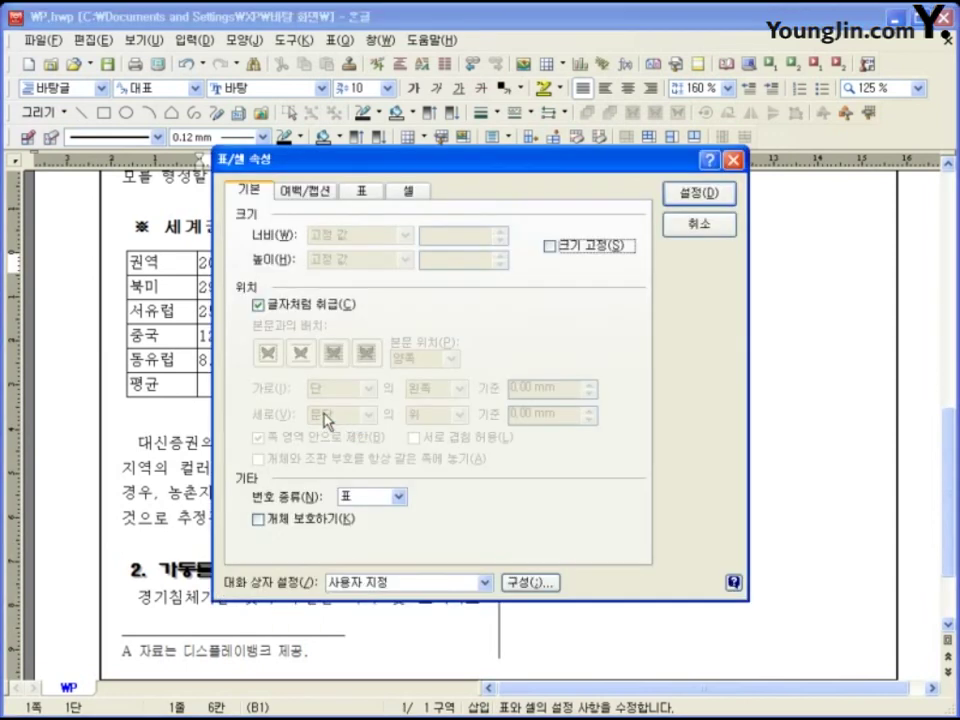
click(365, 193)
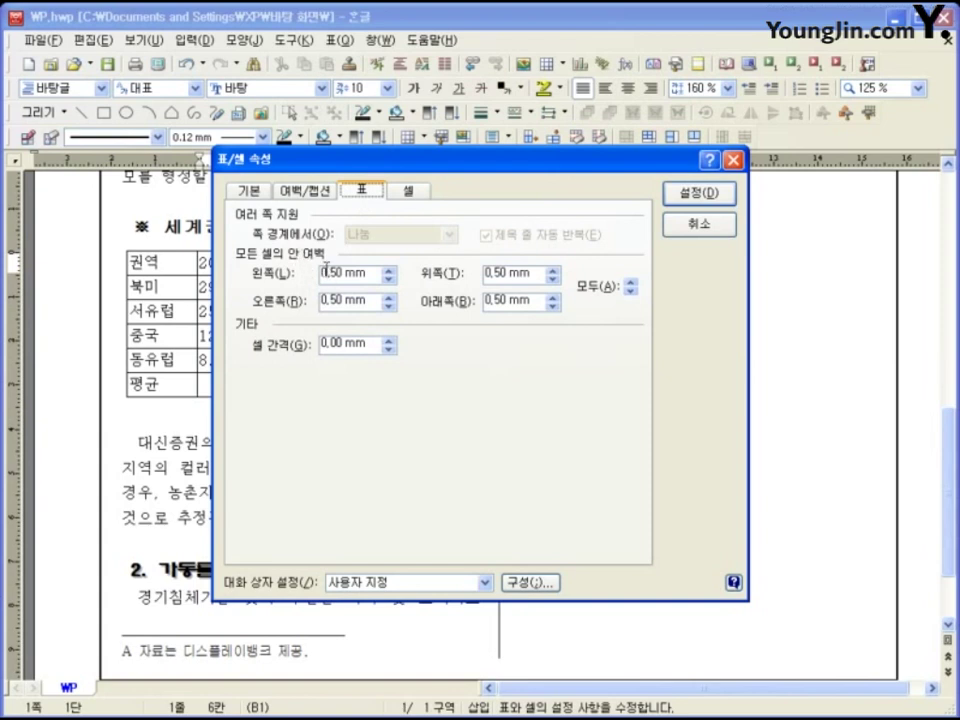
drag(345, 272, 280, 308)
text(2)
key(BackSpace)
text(2)
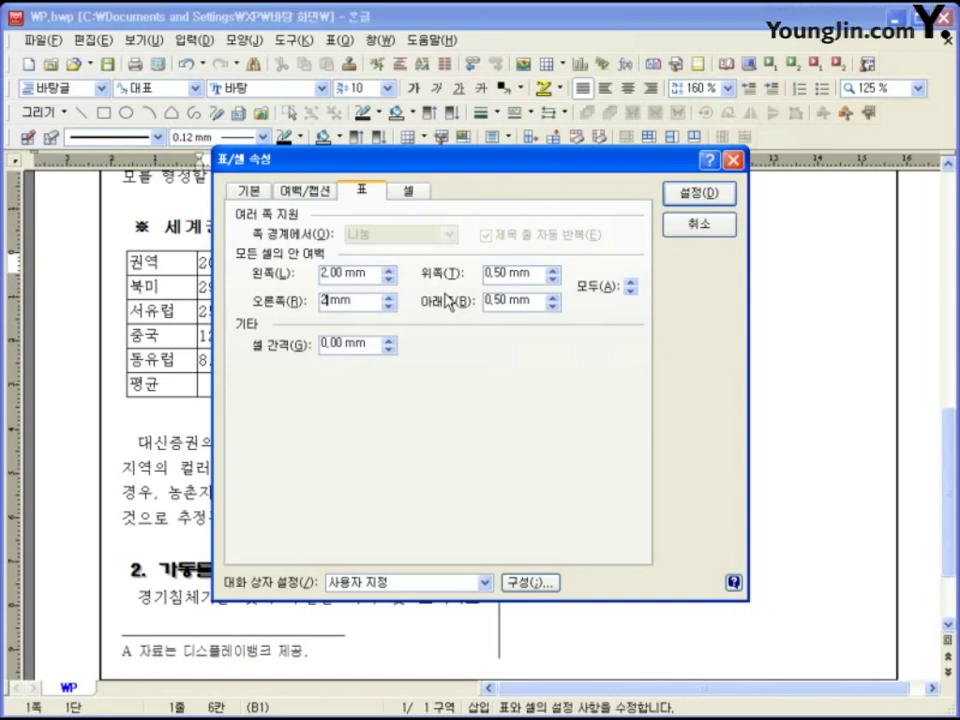
click(686, 200)
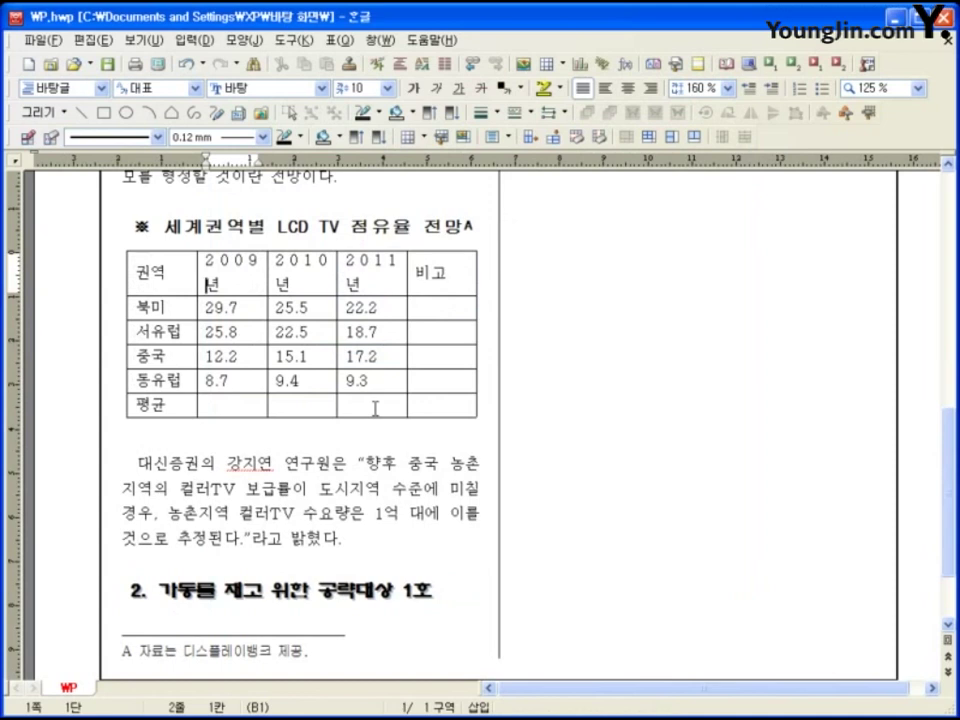
Widen the 2009년, 2010년 and 2011년 columns to fit their headings on one line, narrowing the 권역 and 비고 columns
drag(406, 281, 421, 285)
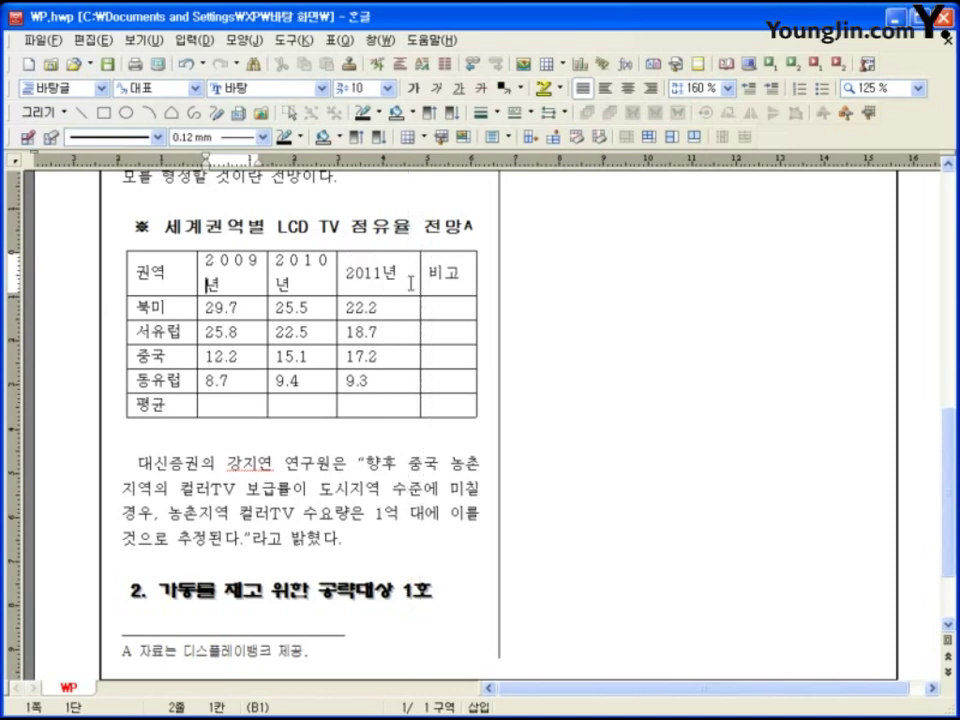
drag(330, 281, 350, 282)
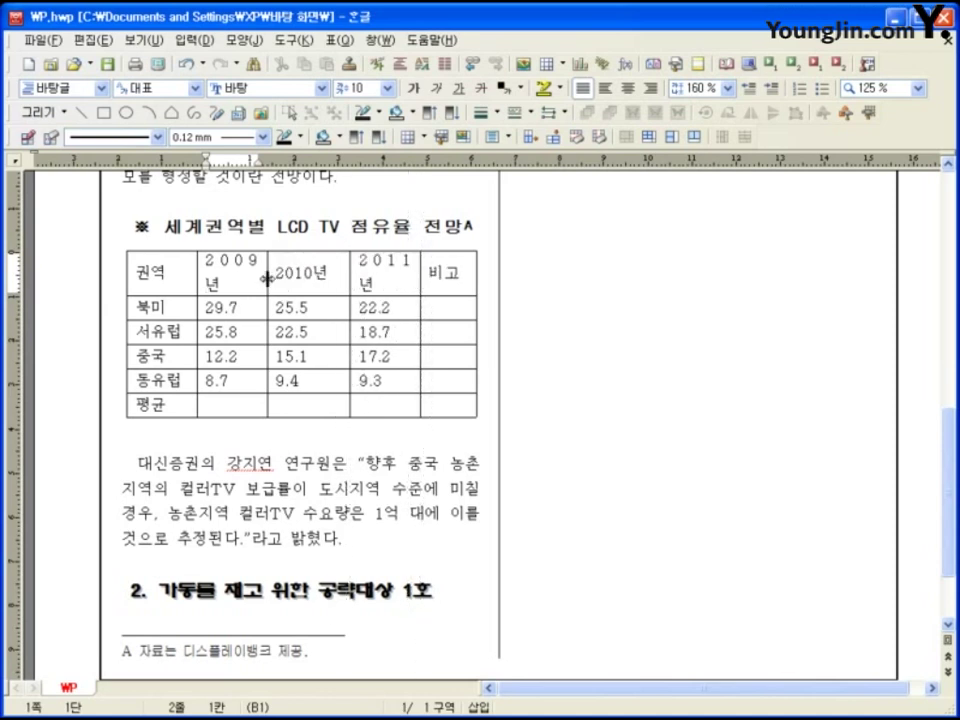
drag(267, 275, 271, 275)
drag(197, 275, 192, 275)
drag(270, 276, 266, 278)
drag(350, 275, 342, 275)
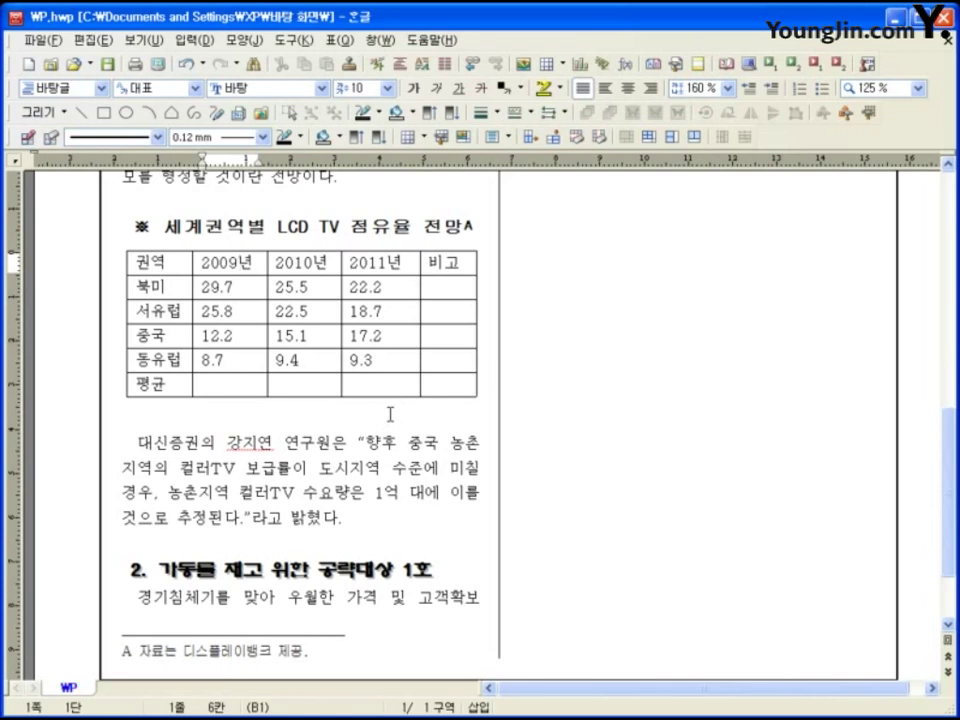
Select all cells of the table's heading row together with all cells of the 평균 row
mouse_move(150, 262)
mouse_down()
mouse_move(425, 262)
mouse_move(438, 241)
mouse_up()
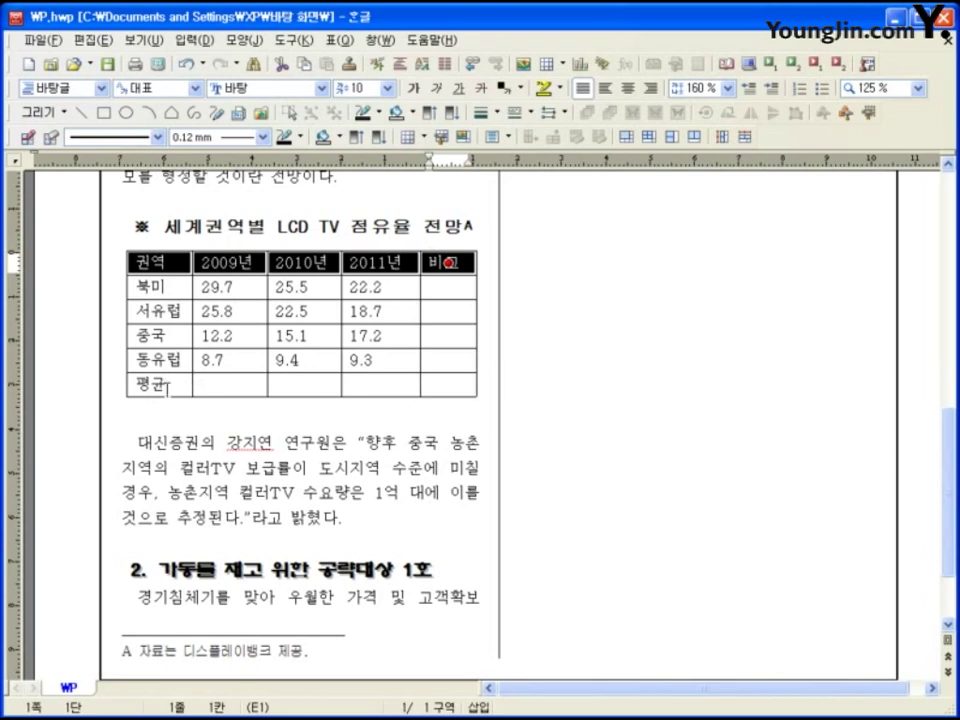
drag(168, 385, 448, 383)
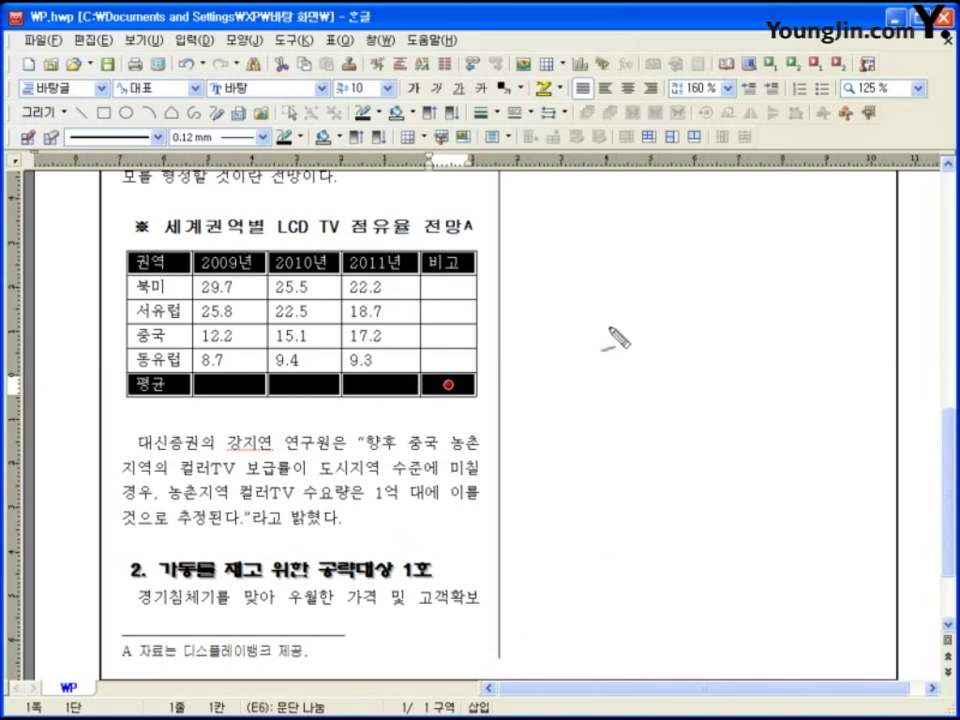
mouse_move(567, 260)
mouse_down()
mouse_move(562, 303)
mouse_move(617, 300)
mouse_up()
drag(643, 244, 640, 300)
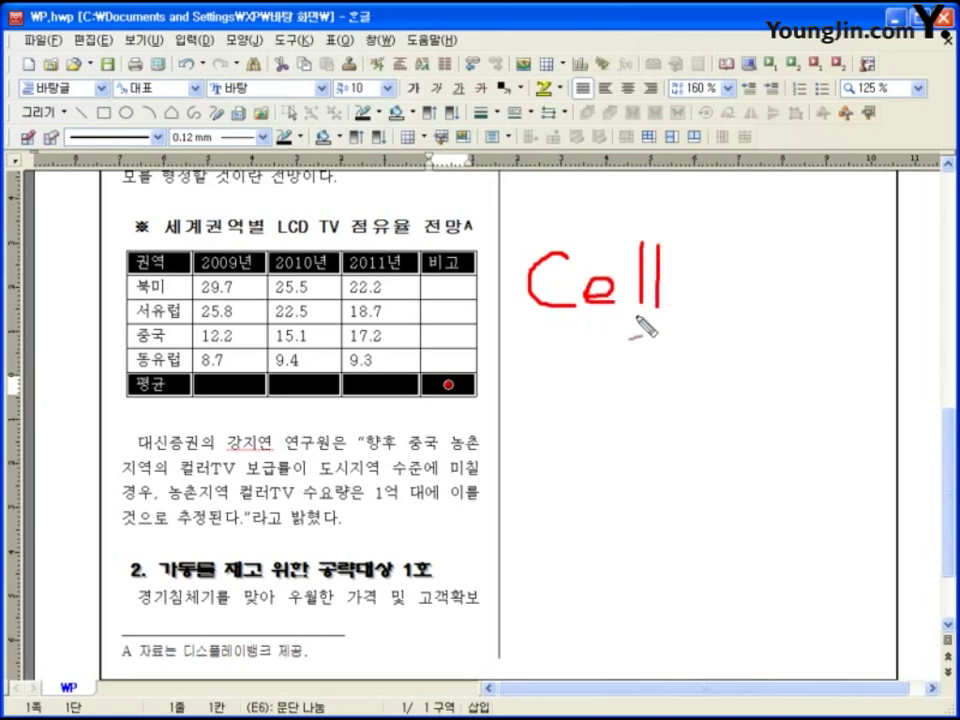
drag(522, 331, 582, 332)
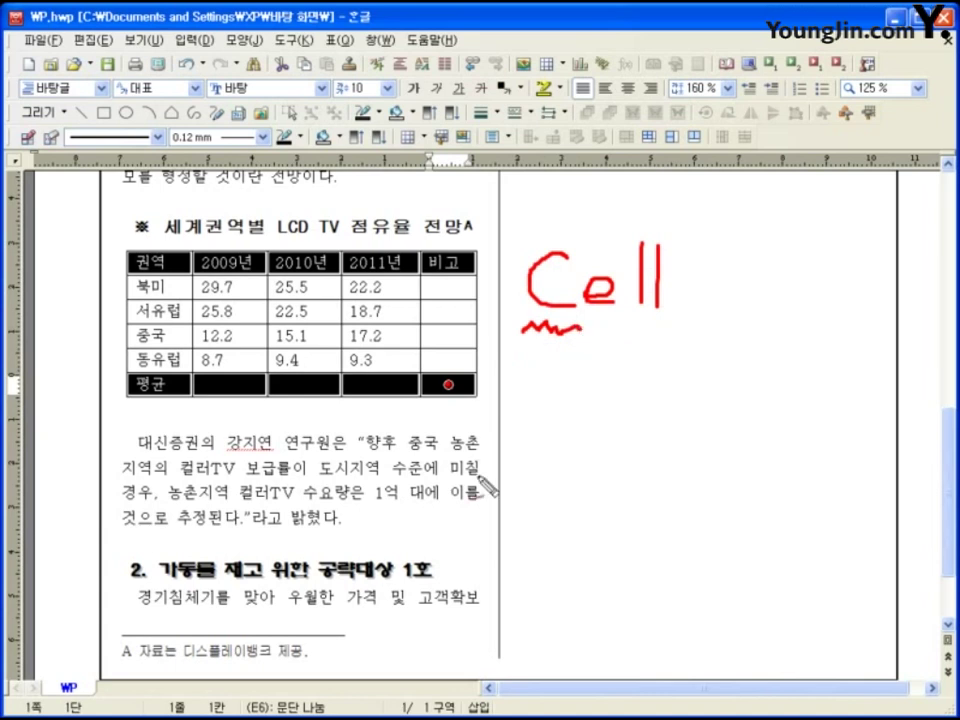
key(Escape)
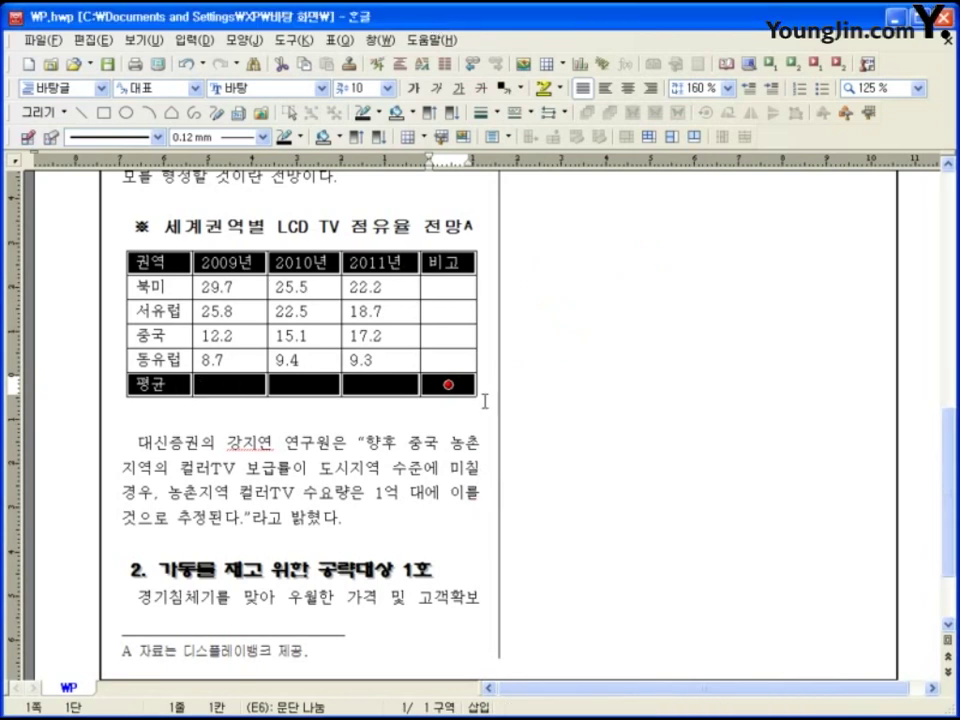
Fill the selected heading and 평균 row cells with a solid custom face color of RGB 255, 255, 0
key(l)
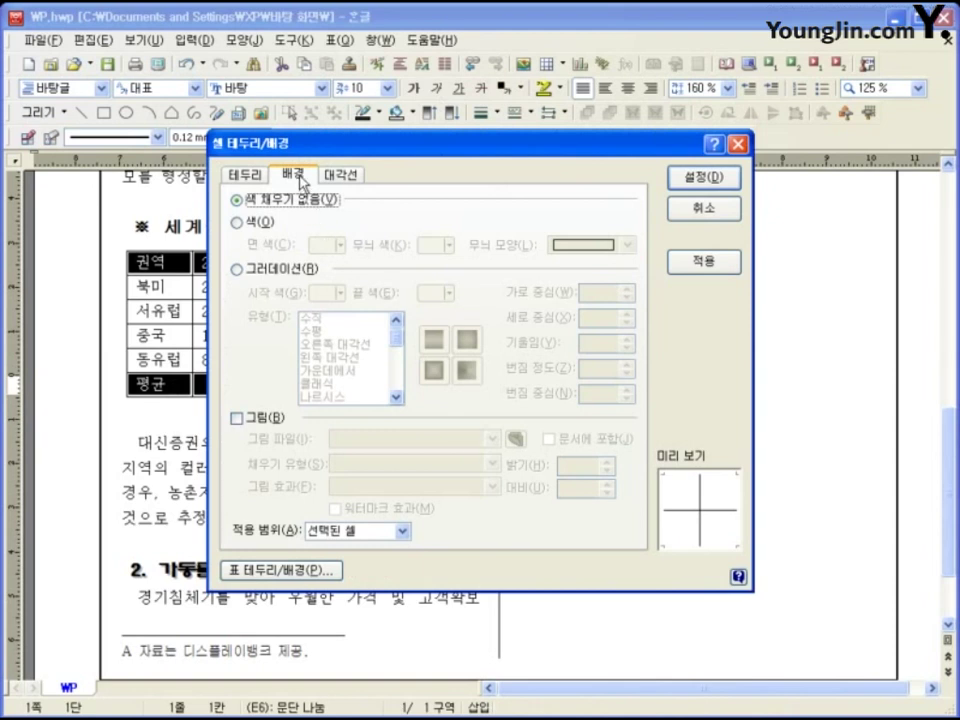
click(260, 224)
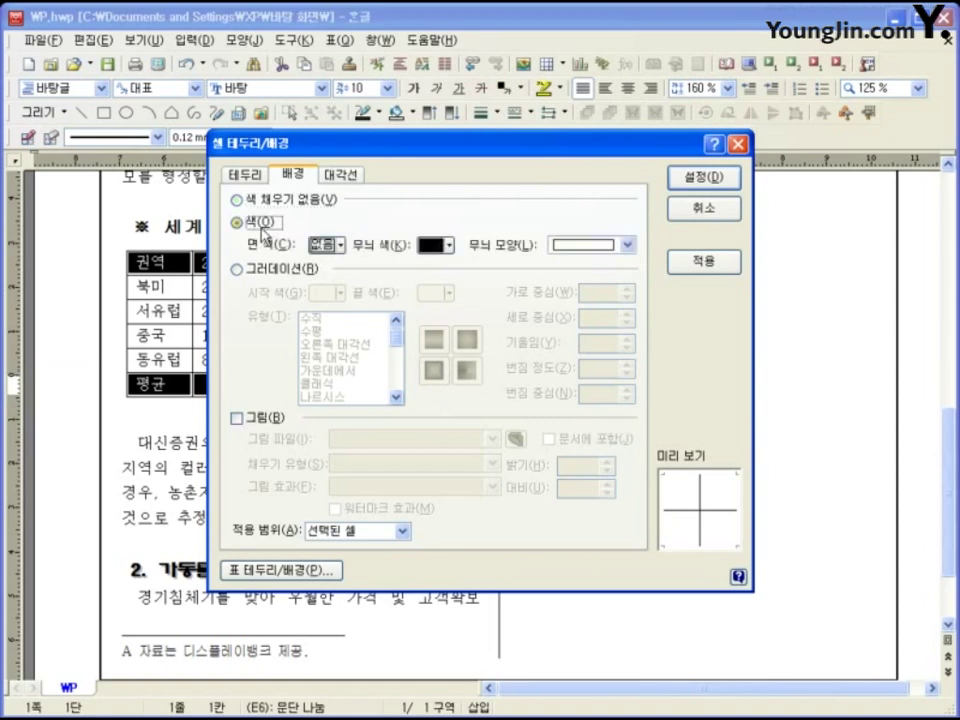
click(326, 245)
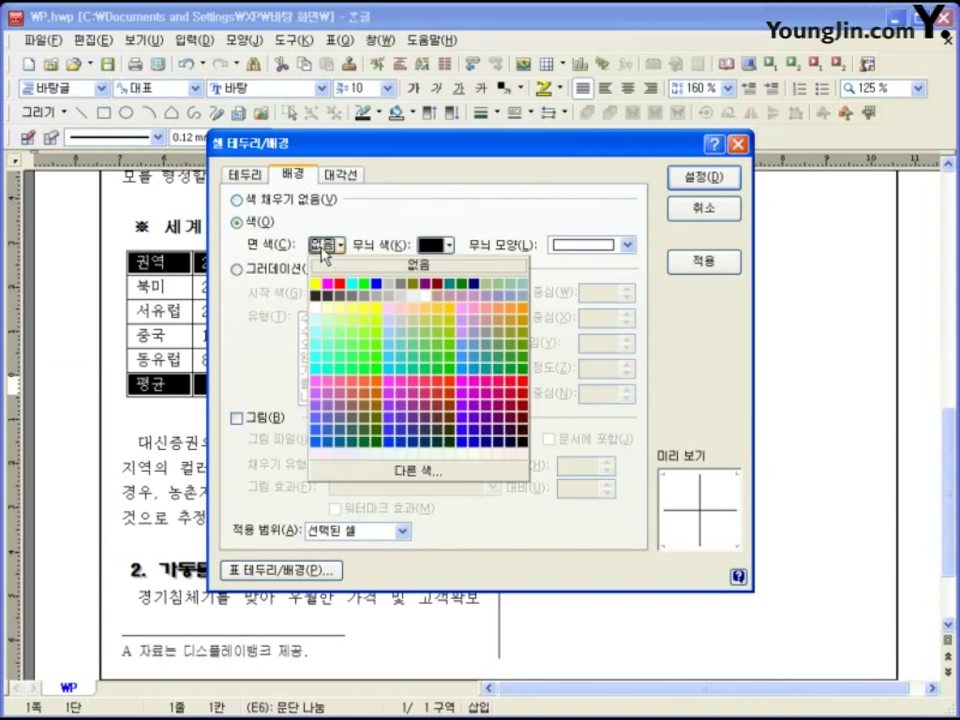
click(420, 470)
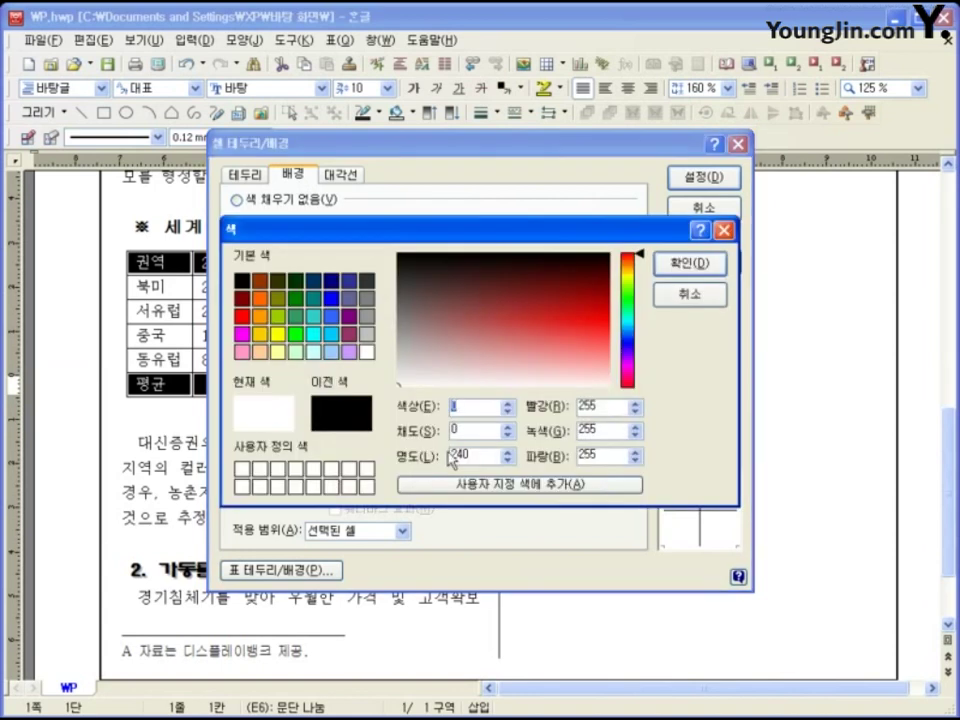
click(606, 404)
drag(606, 404, 514, 418)
text(255)
double_click(607, 430)
text(255)
click(606, 455)
drag(606, 455, 524, 467)
text(0)
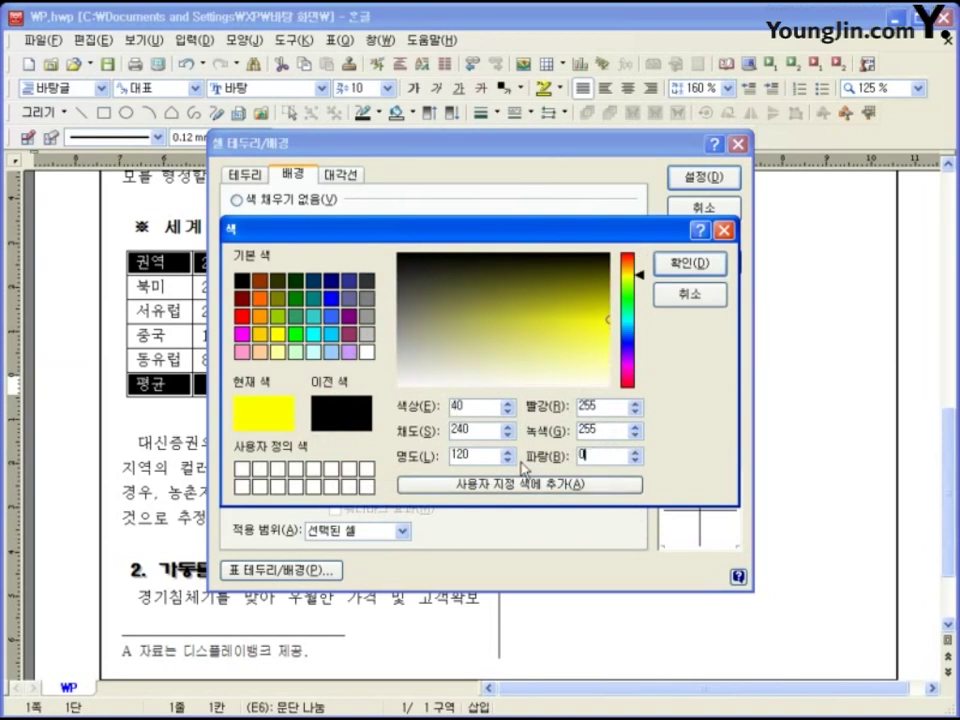
click(683, 275)
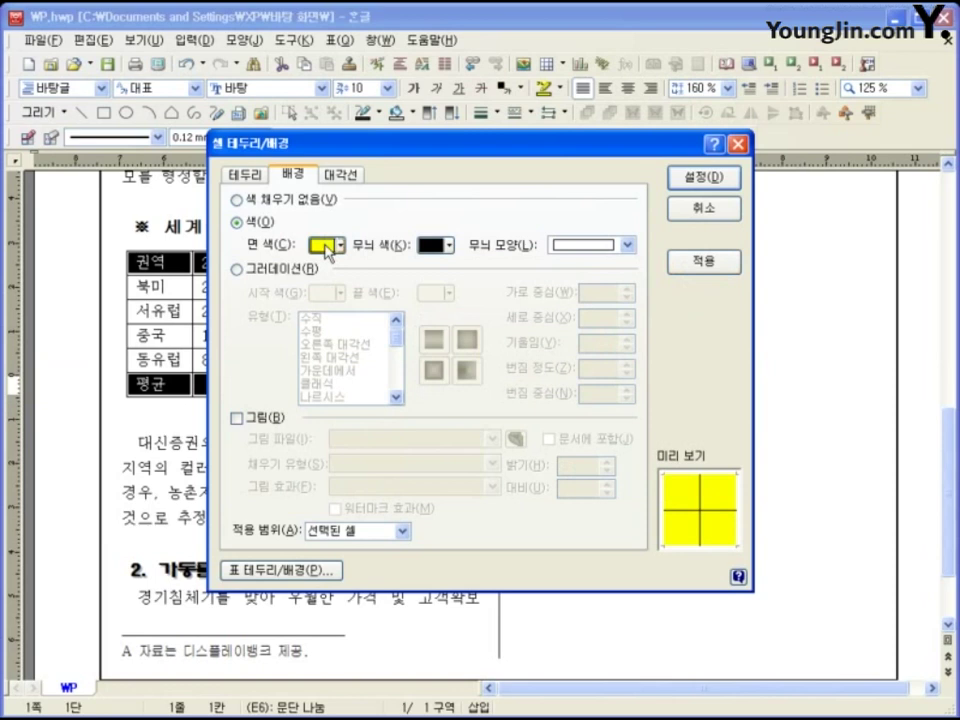
click(724, 190)
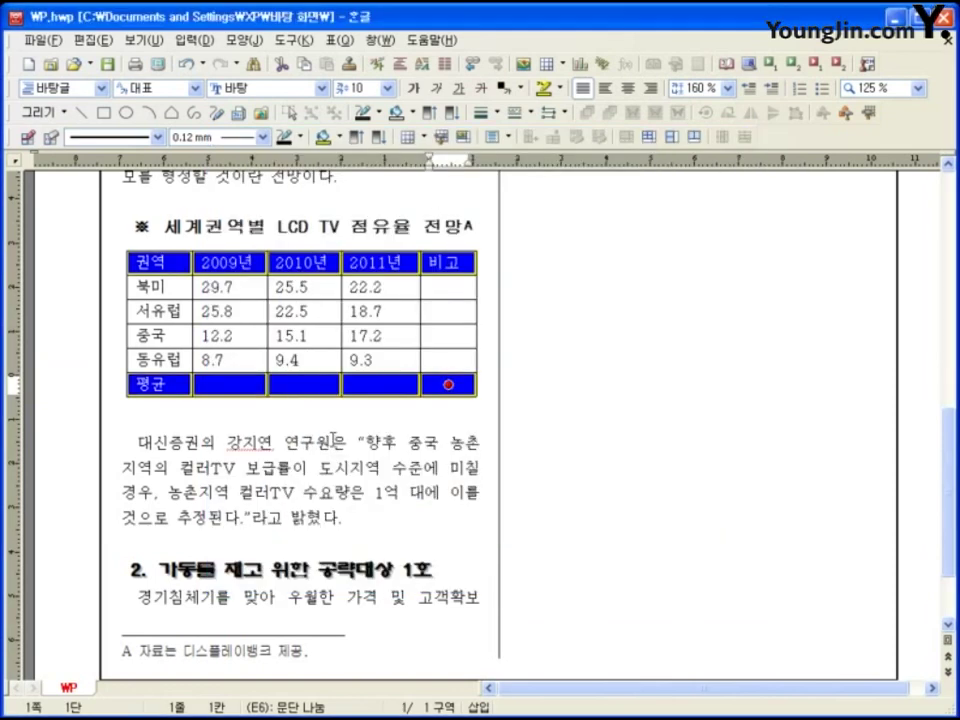
click(334, 438)
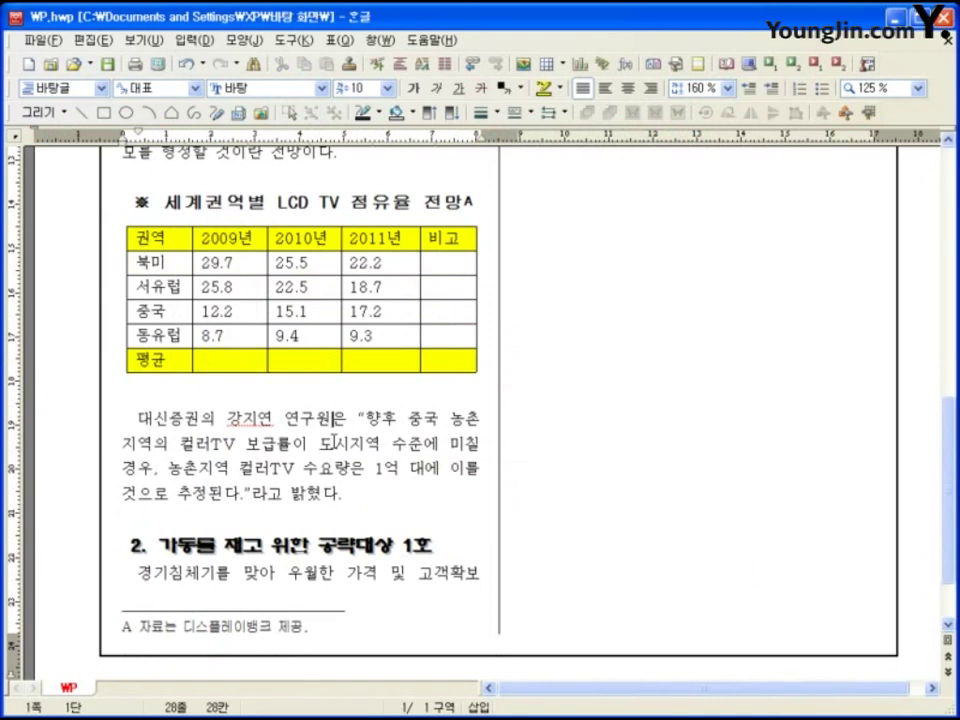
Set the text of the table's heading row cells to the 중고딕 font in bold
drag(148, 238, 450, 238)
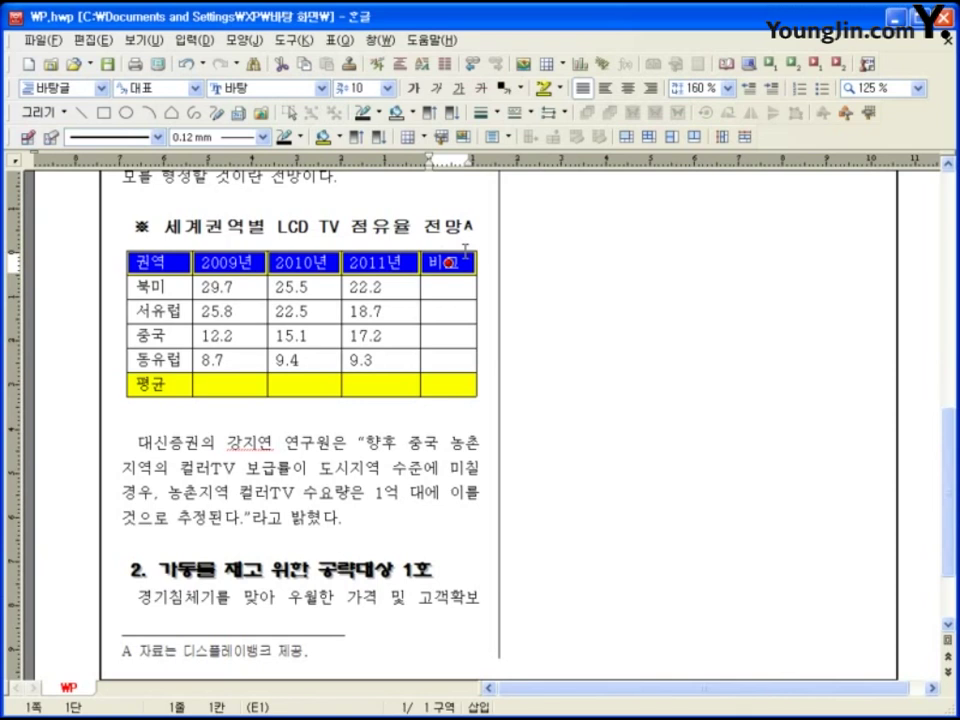
click(323, 88)
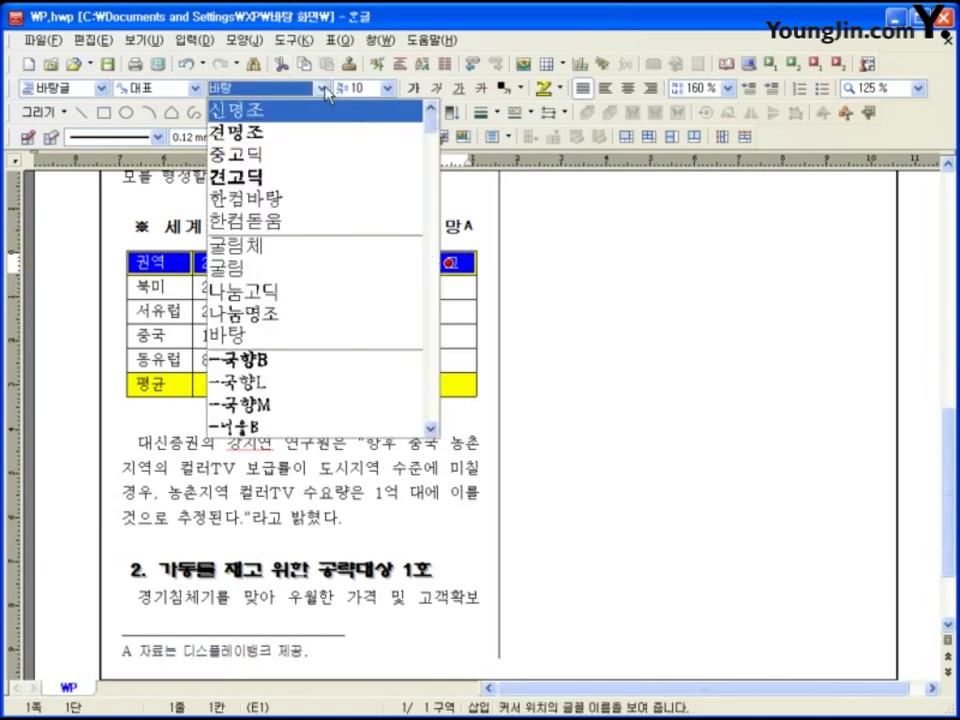
click(322, 160)
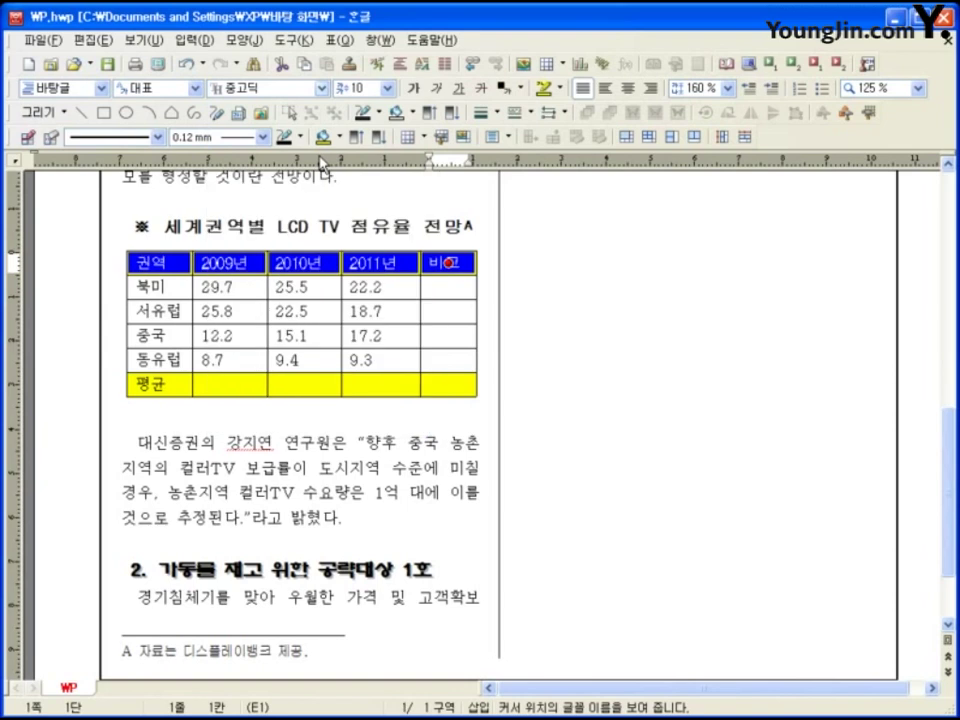
click(409, 95)
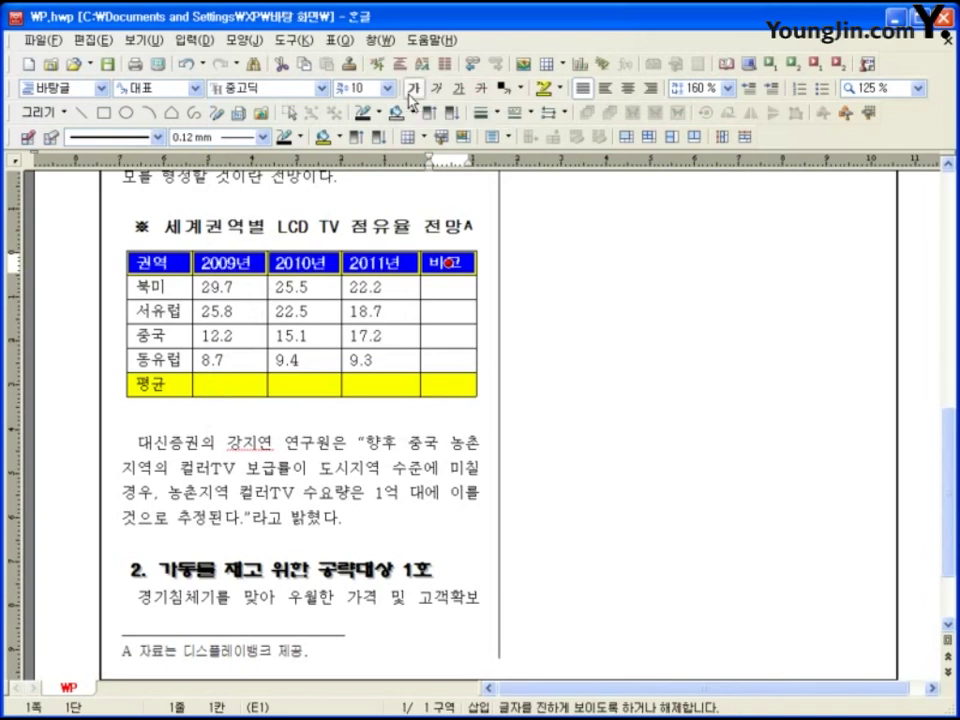
Color the heading row text with custom RGB 128, 0, 128 and center it in the cells
click(521, 90)
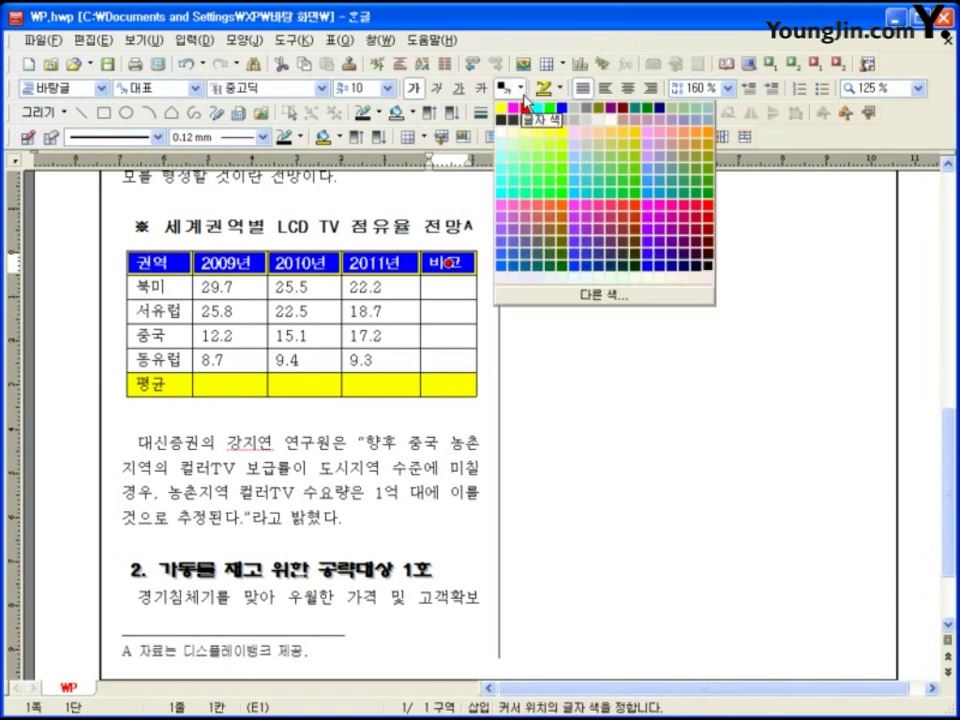
click(529, 300)
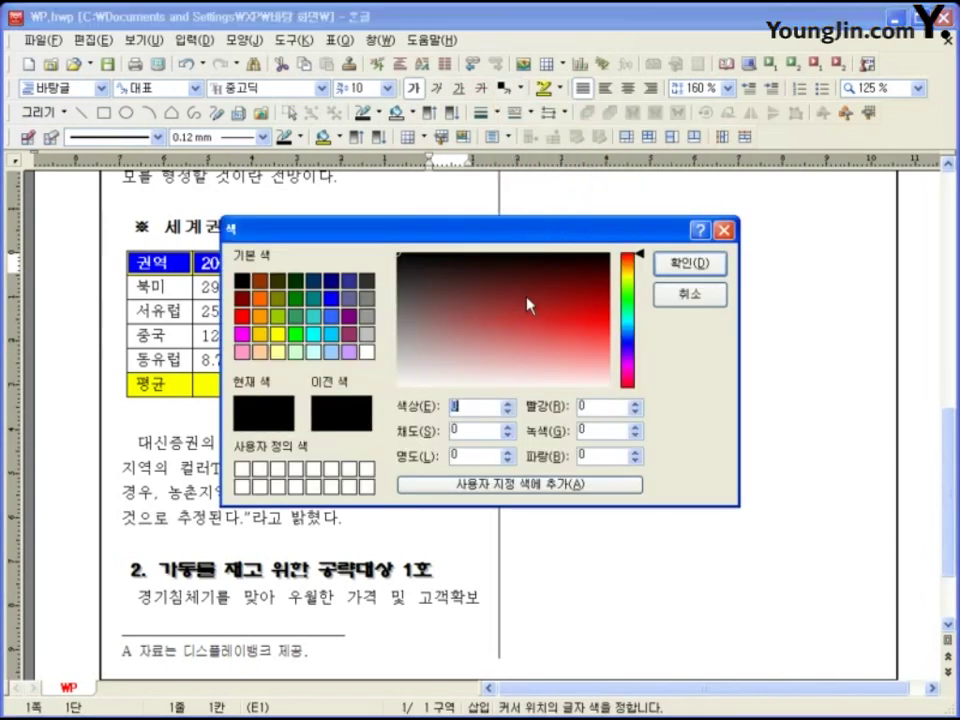
double_click(590, 407)
text(128)
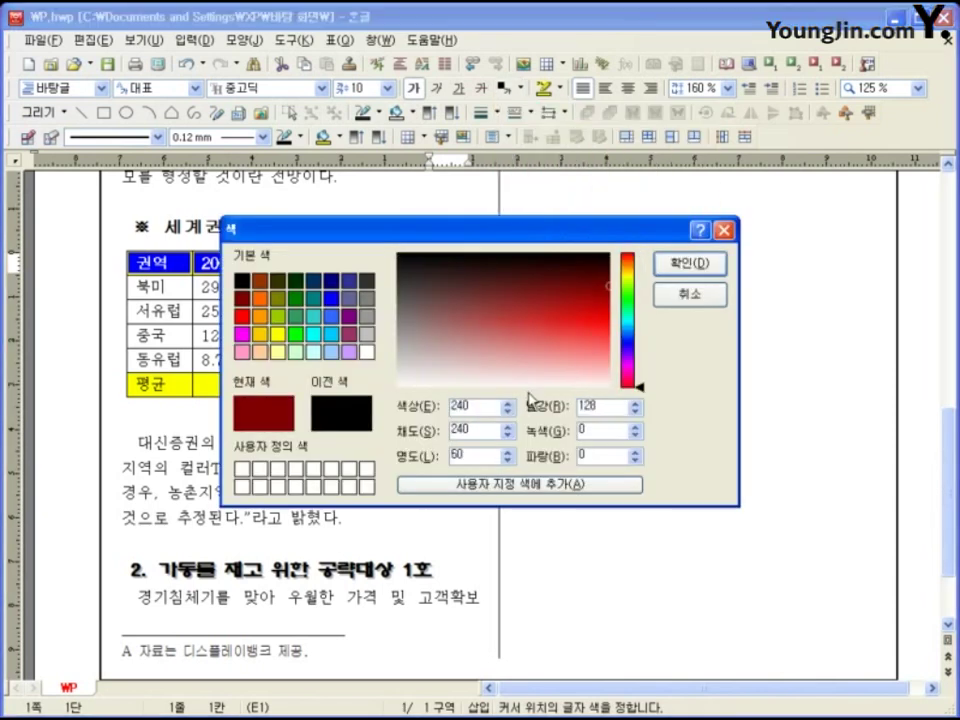
double_click(608, 431)
click(583, 457)
text(128)
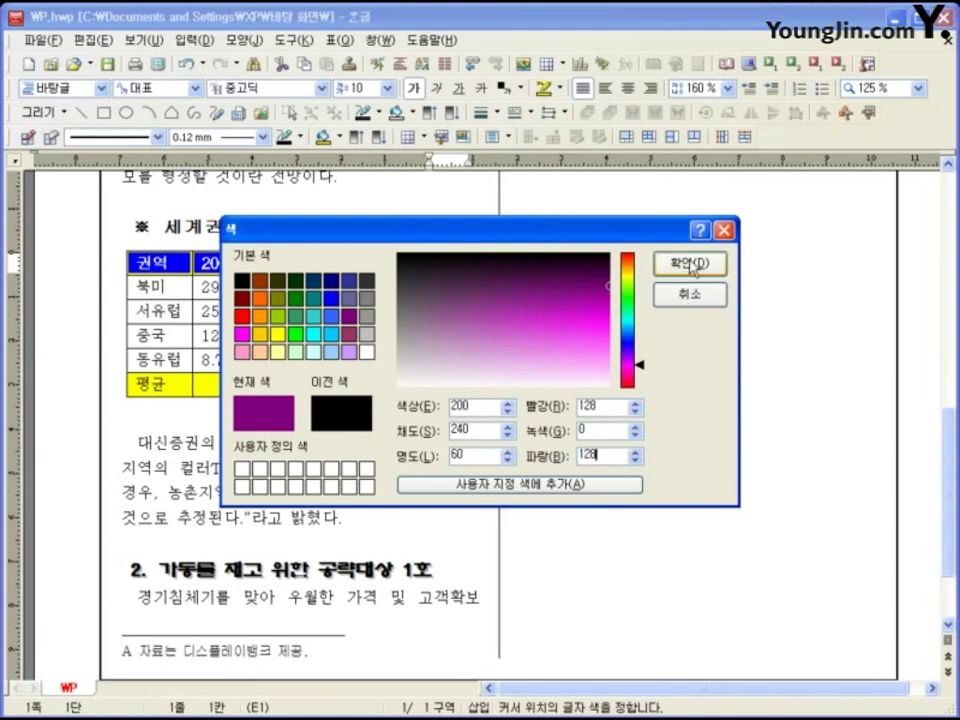
click(689, 263)
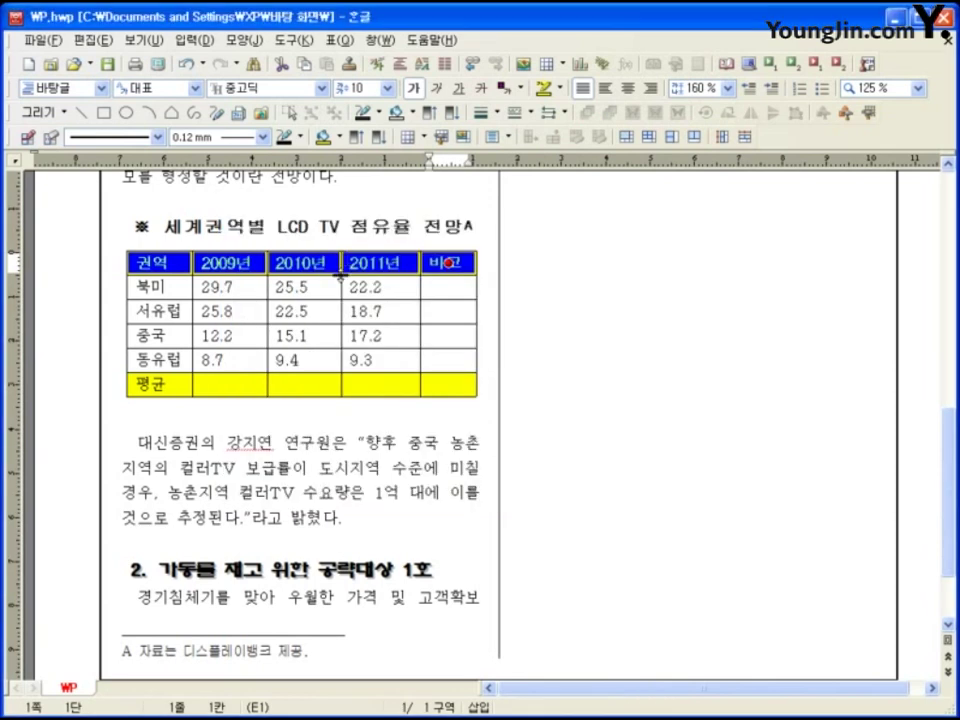
click(628, 97)
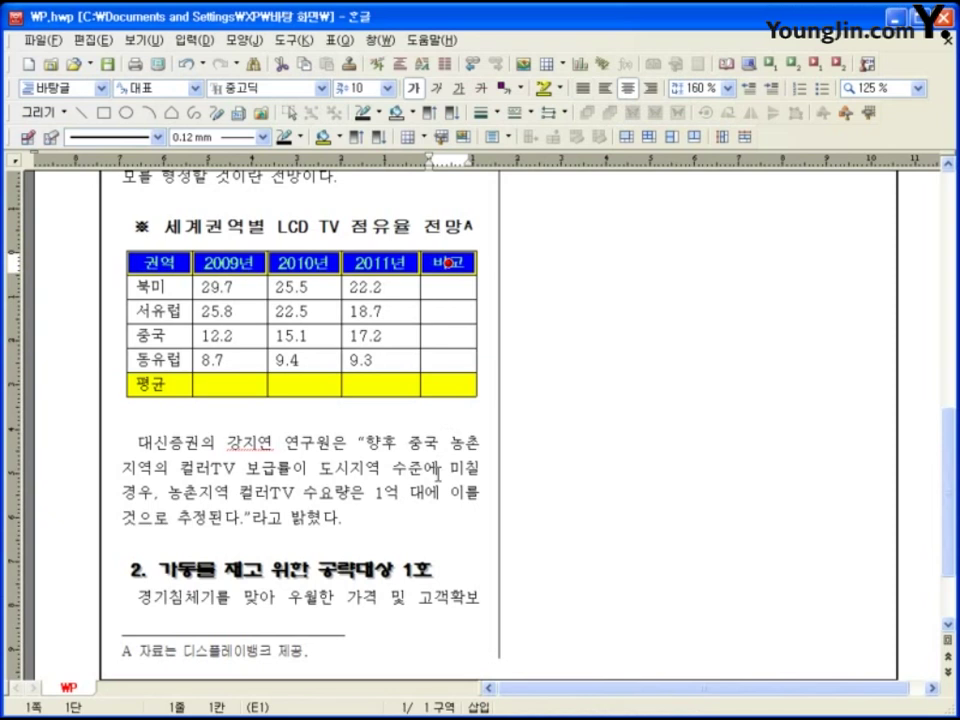
Set the text color of the 평균 row cells to custom RGB 128, 0, 128 and save the document
drag(146, 385, 478, 388)
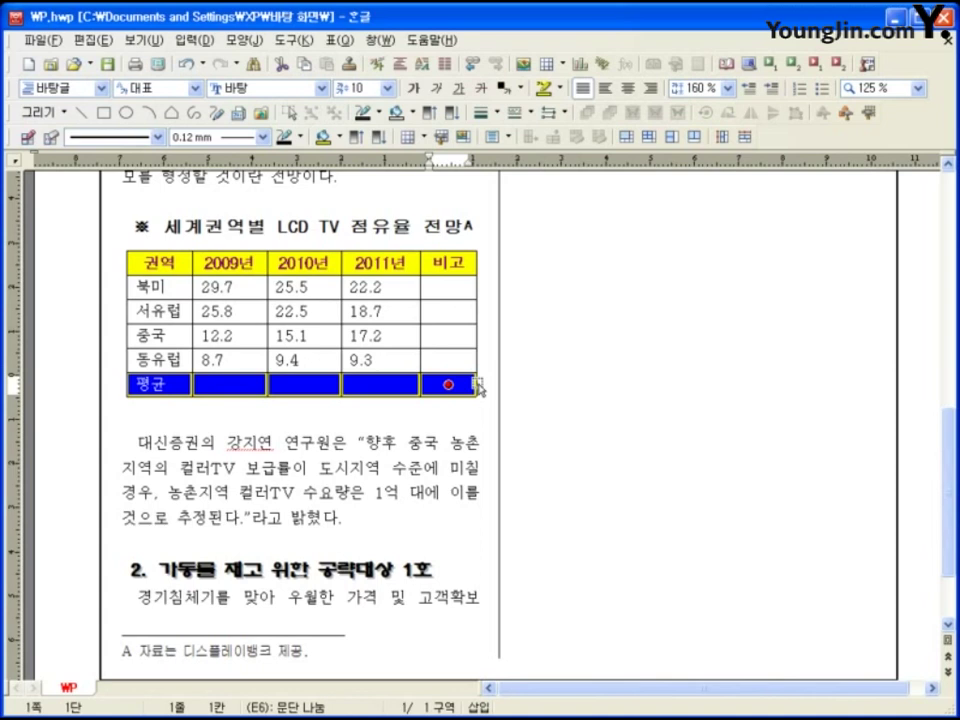
click(518, 96)
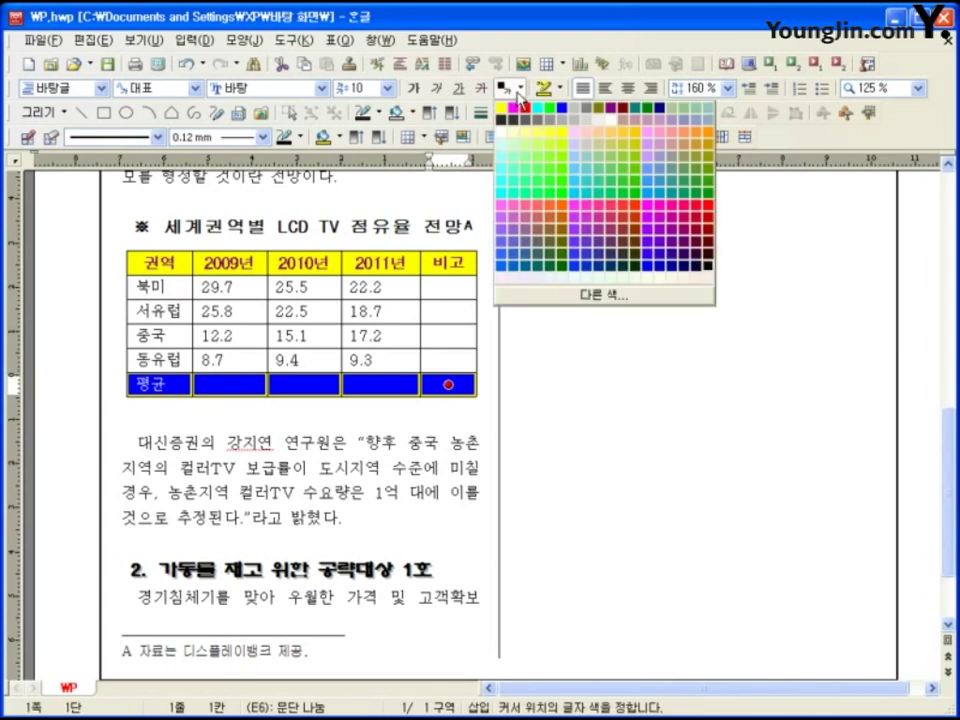
click(577, 296)
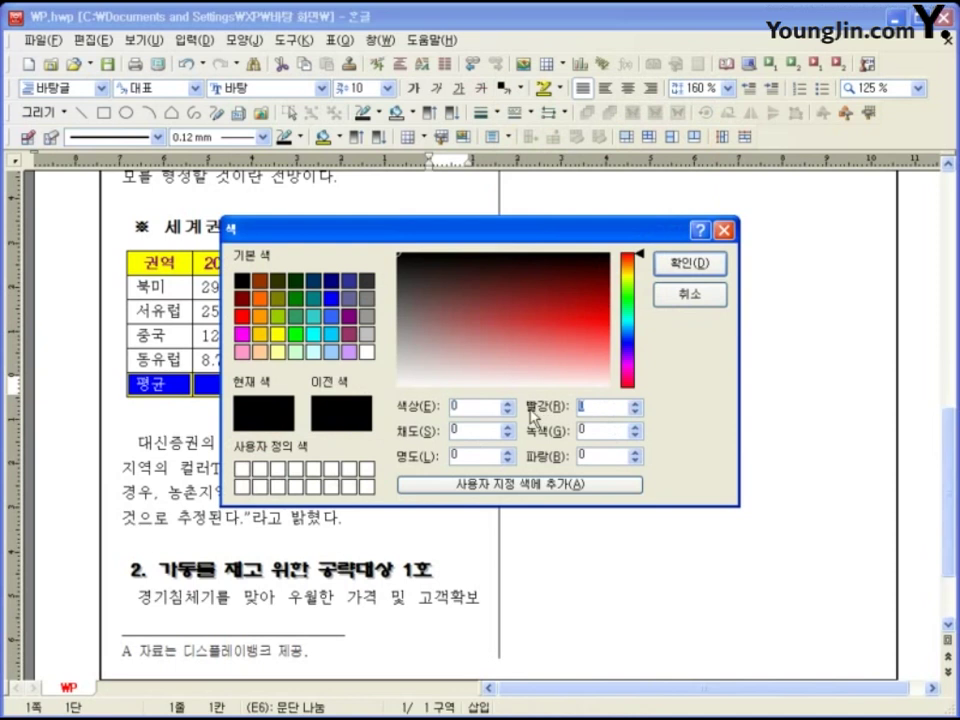
text(128)
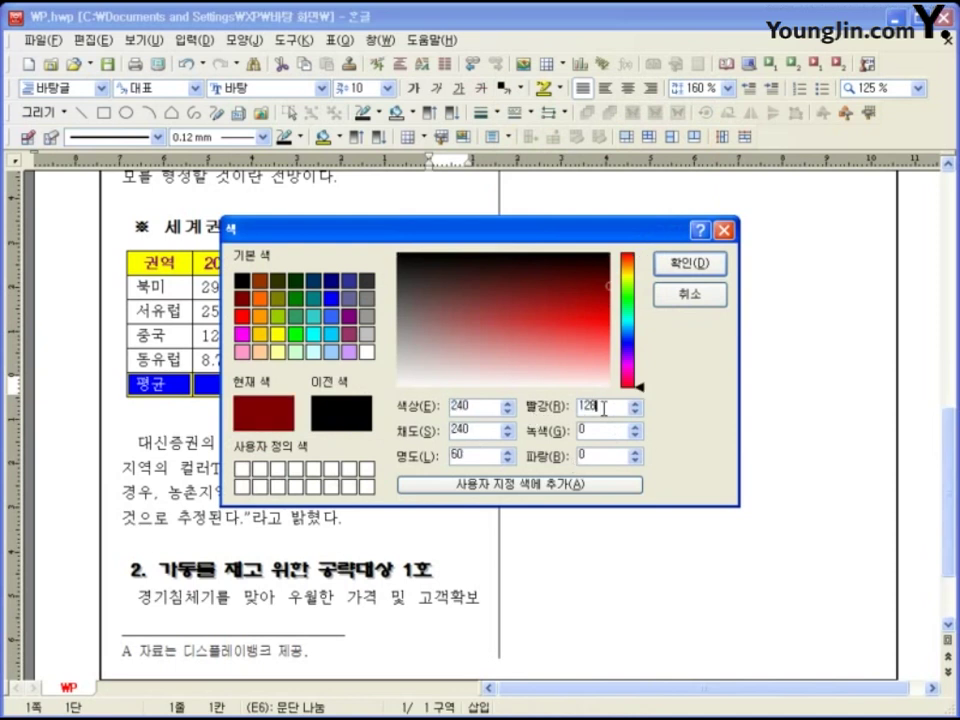
key(Tab)
key(Tab)
text(12)
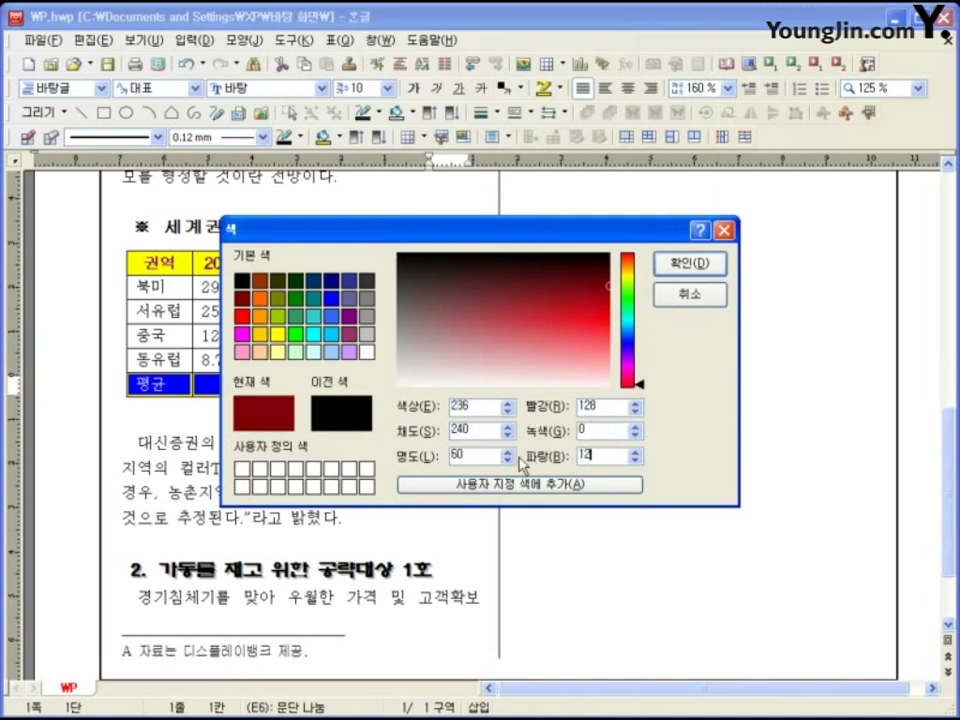
text(8)
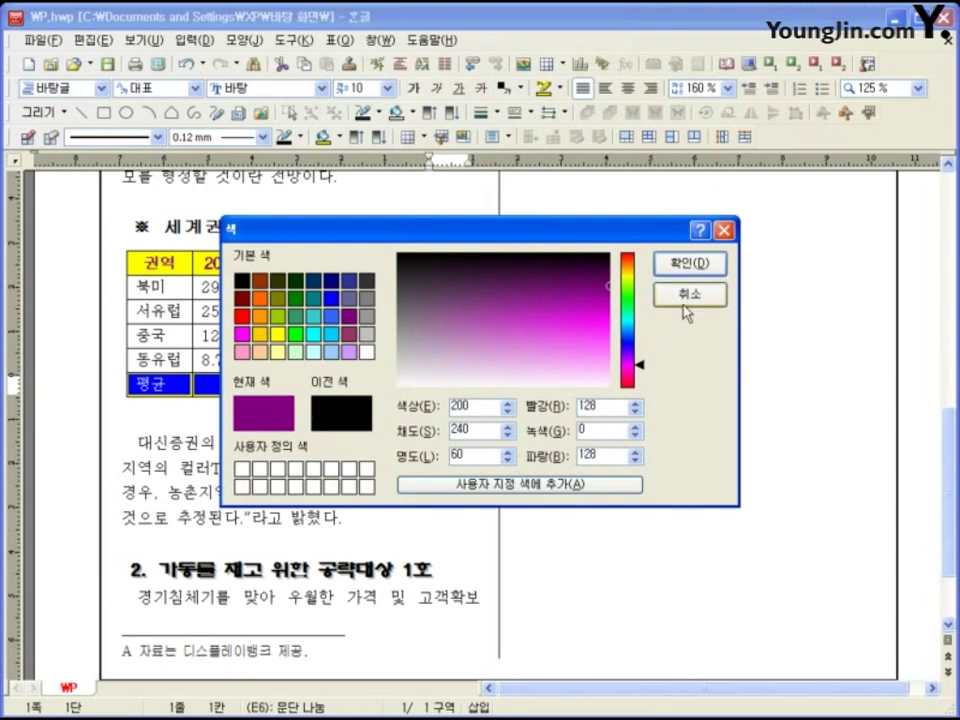
click(689, 263)
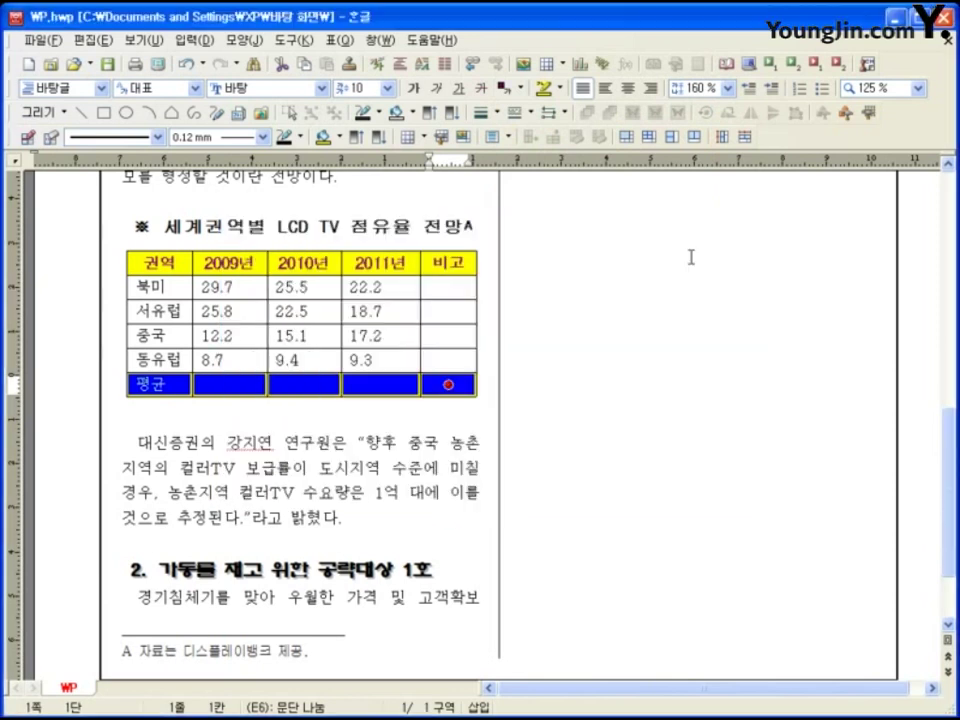
click(409, 519)
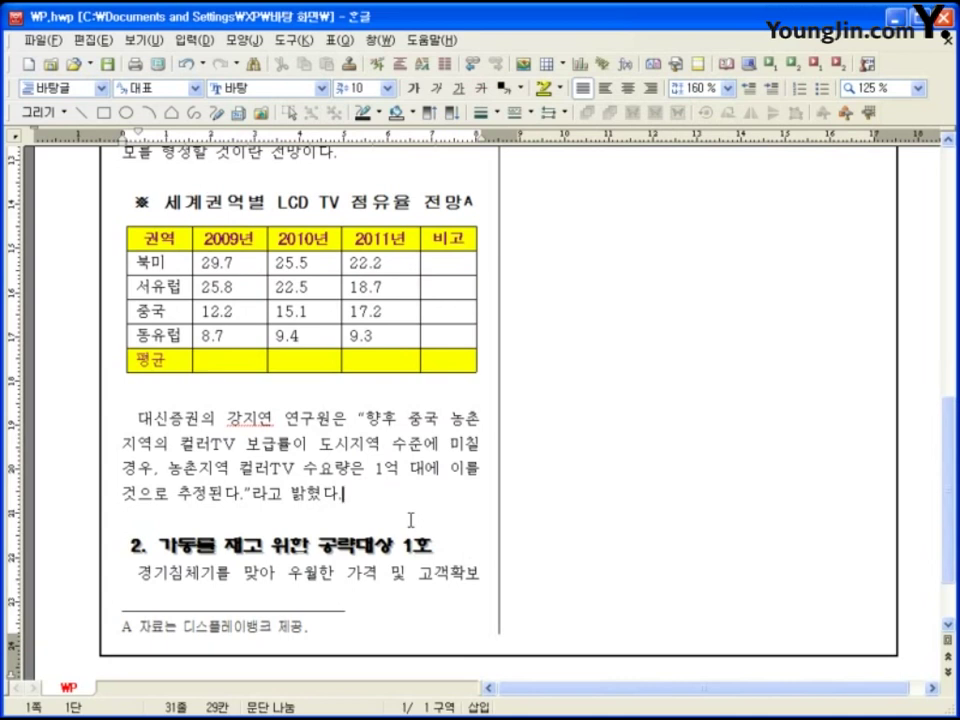
key(alt+s)
Select all cells of the LCD TV share table
click(210, 263)
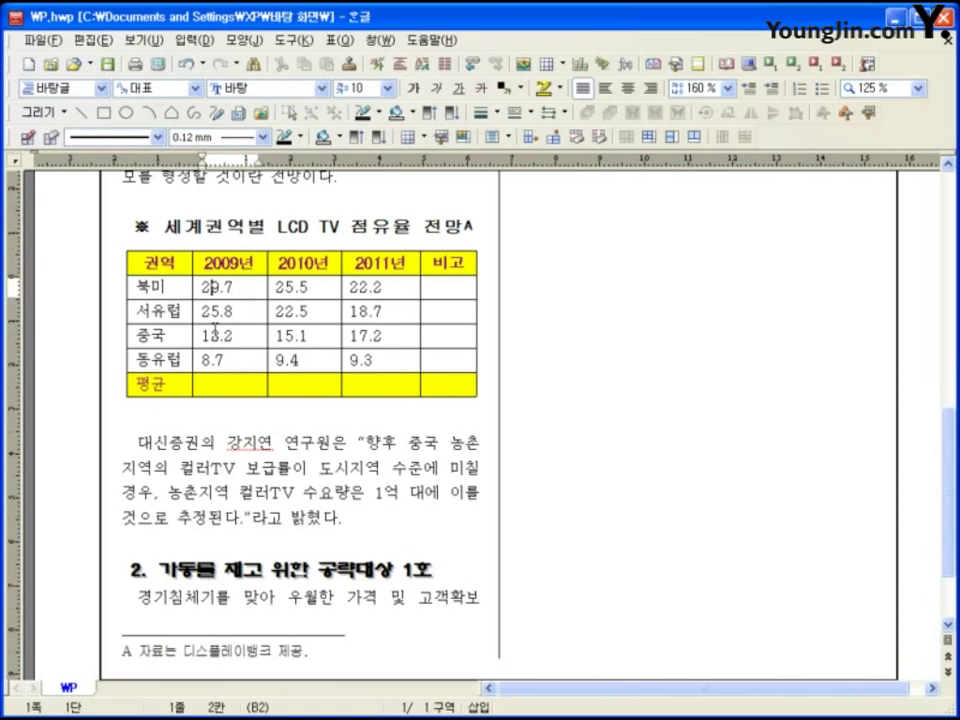
key(F5)
key(F5)
key(F5)
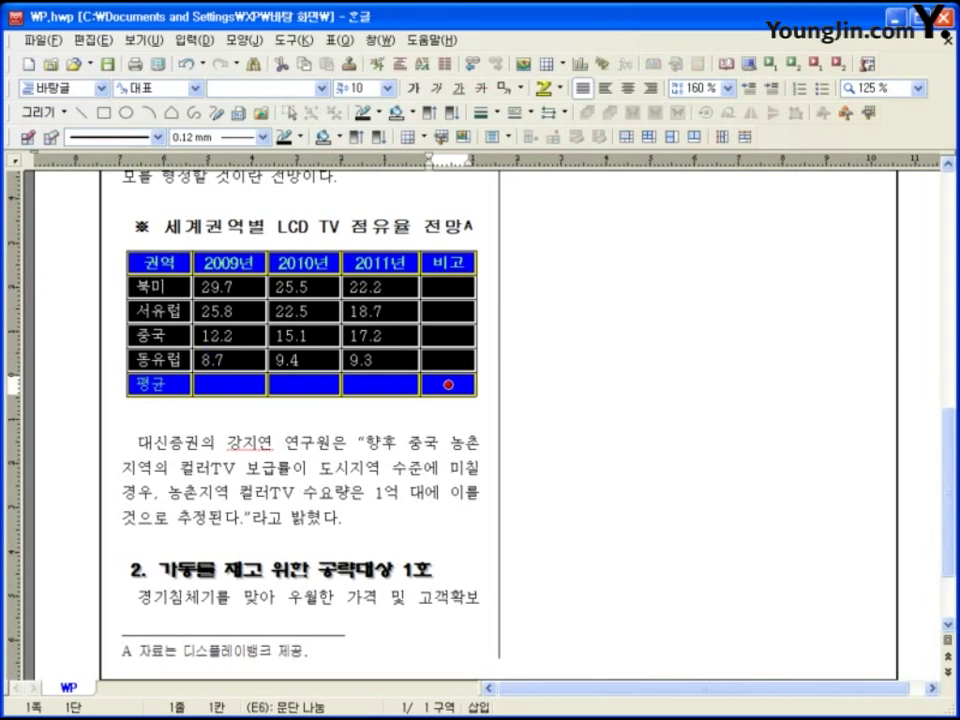
mouse_move(552, 250)
mouse_down()
mouse_move(553, 282)
mouse_move(604, 322)
mouse_move(636, 300)
mouse_move(628, 321)
mouse_move(649, 306)
mouse_move(666, 320)
mouse_move(680, 305)
mouse_move(682, 322)
mouse_move(703, 318)
mouse_up()
drag(537, 349, 606, 351)
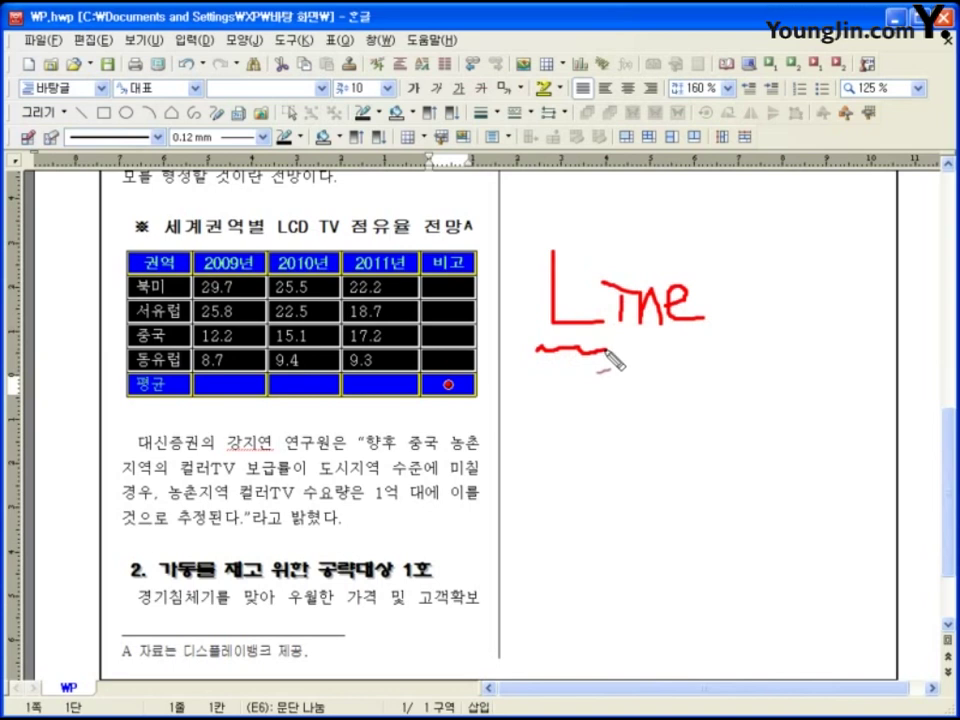
key(Escape)
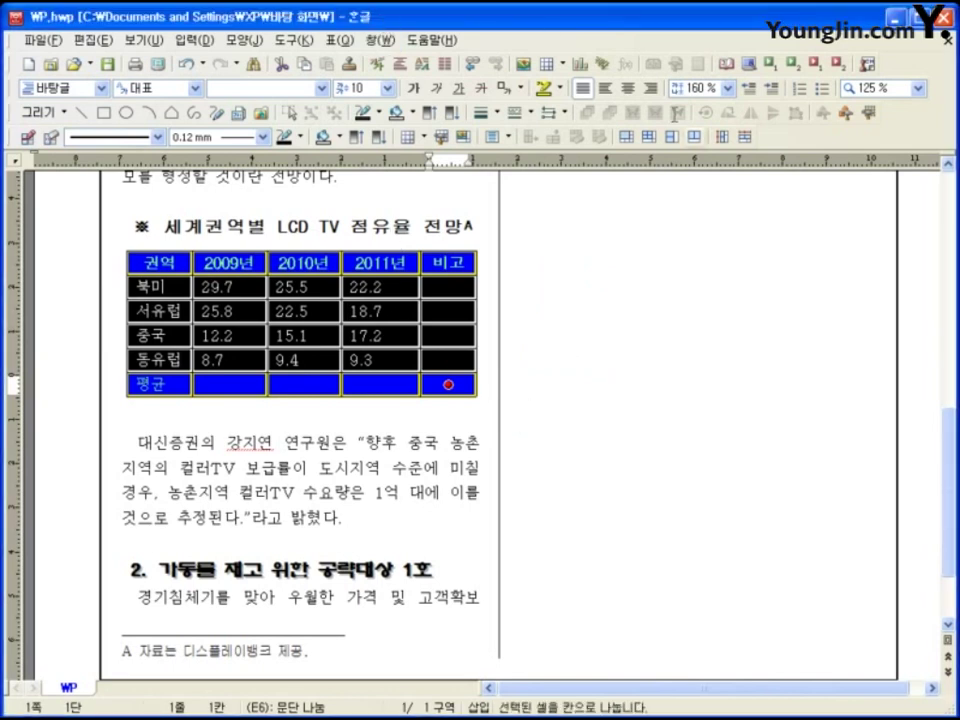
Set the outer top and bottom borders of the selected table cells to a 0.4 mm solid line
key(l)
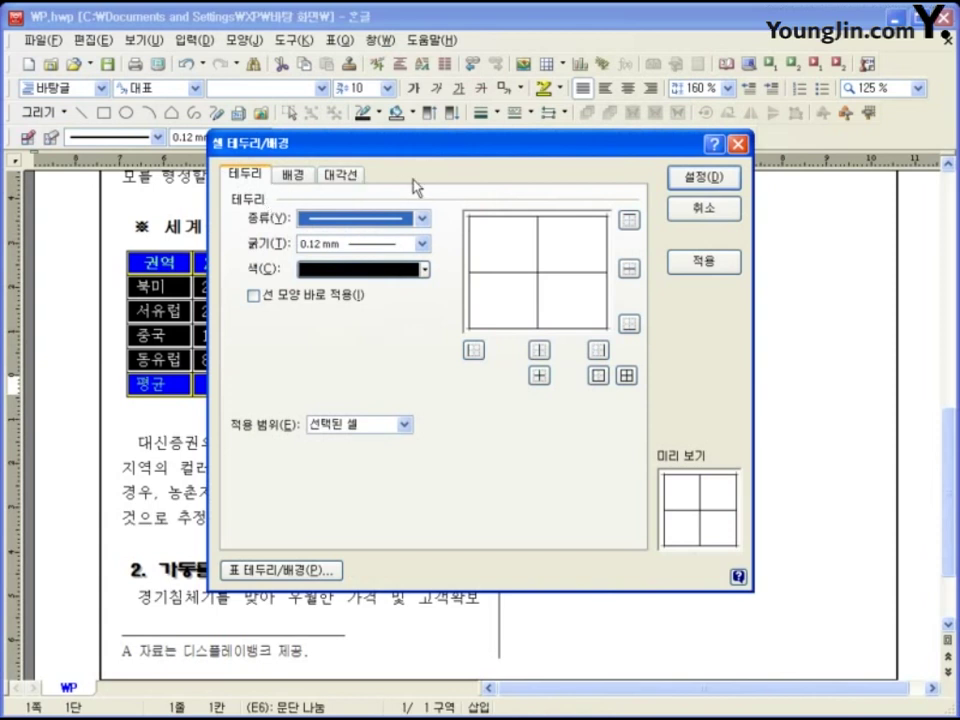
click(384, 245)
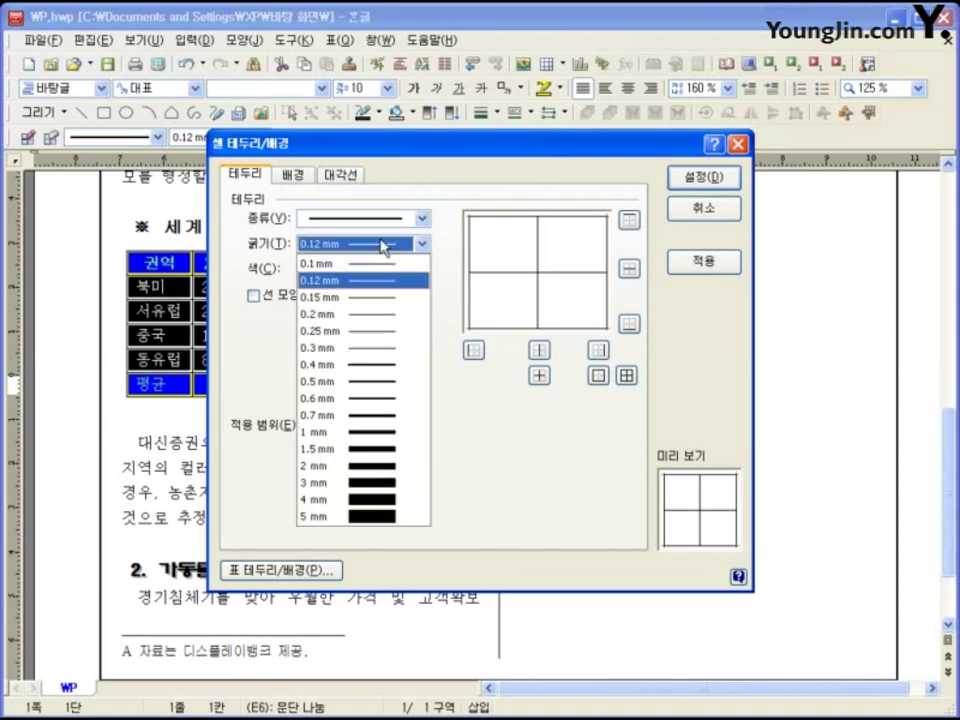
click(370, 365)
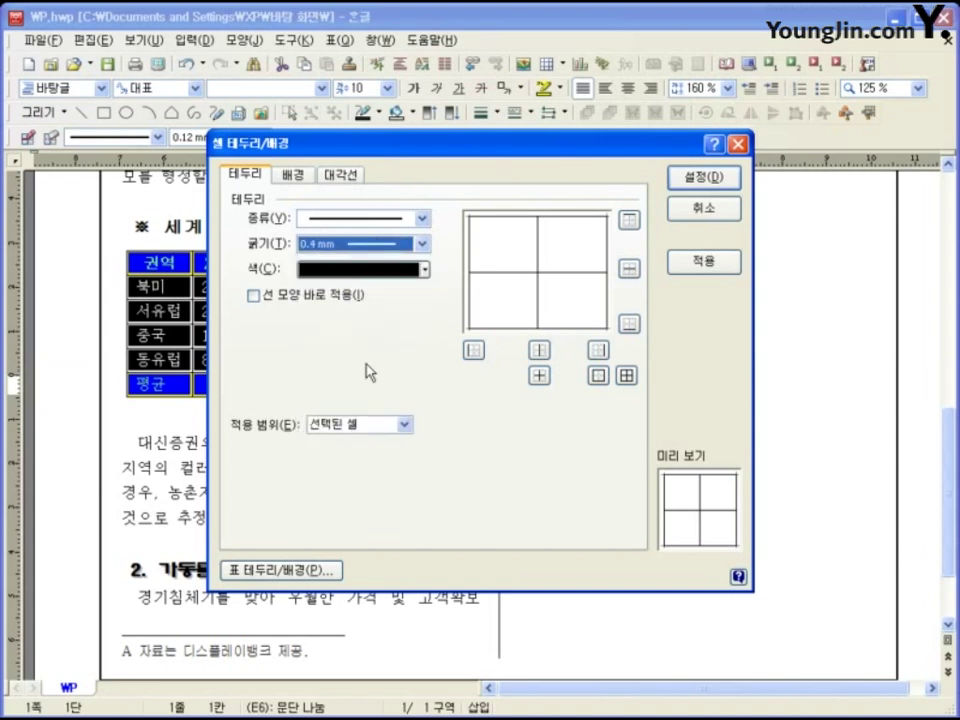
click(629, 222)
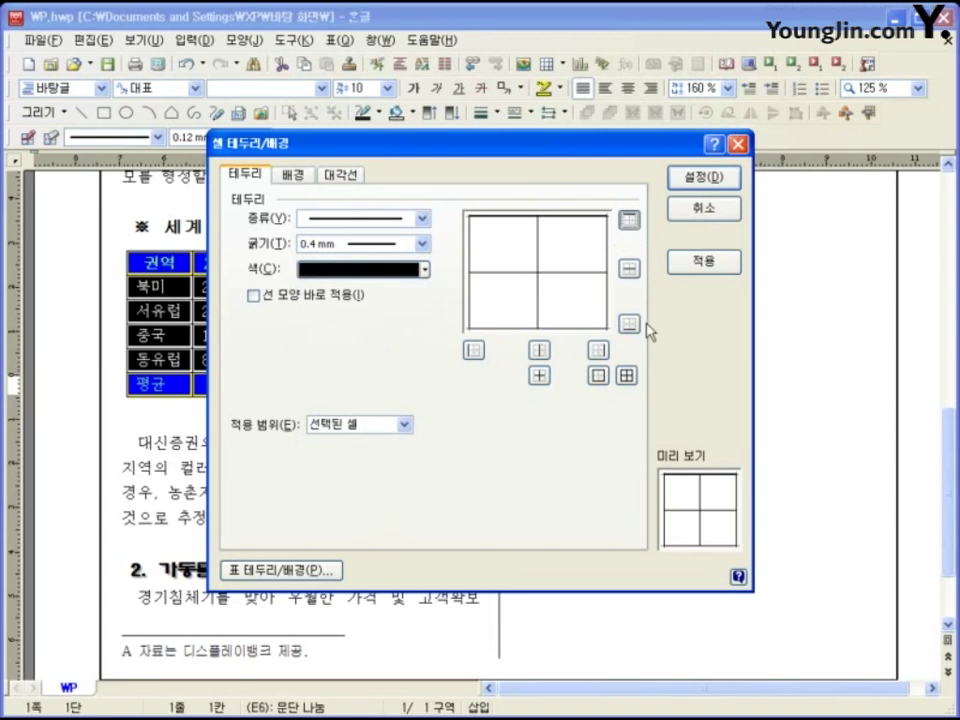
click(628, 322)
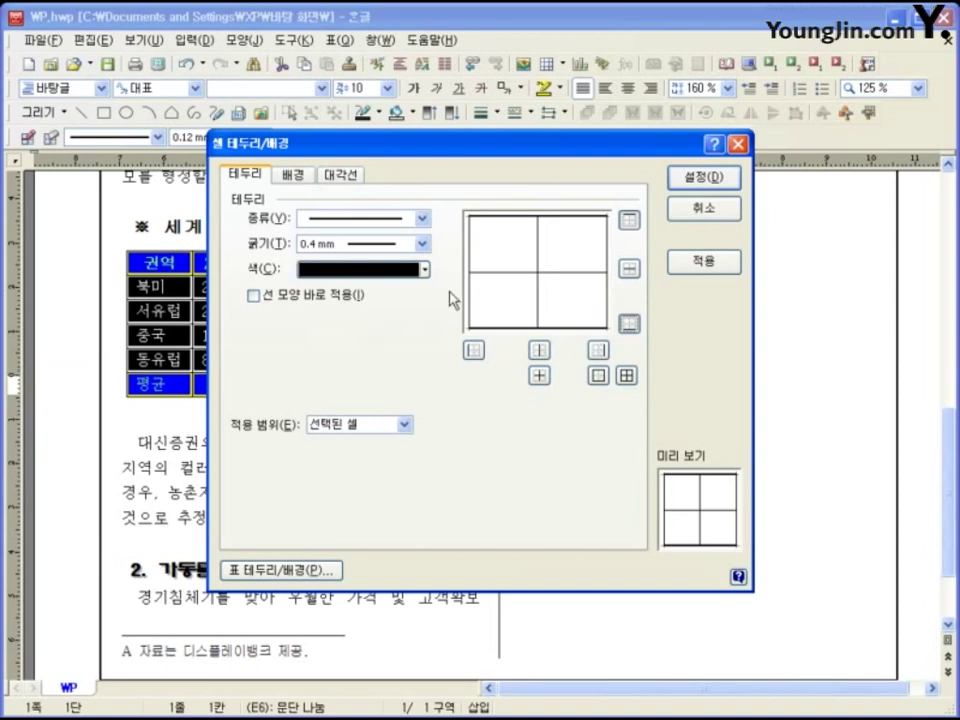
Remove the table's outer left and right borders with the 선 없음 line type, apply the border settings and save the document
click(356, 219)
click(352, 240)
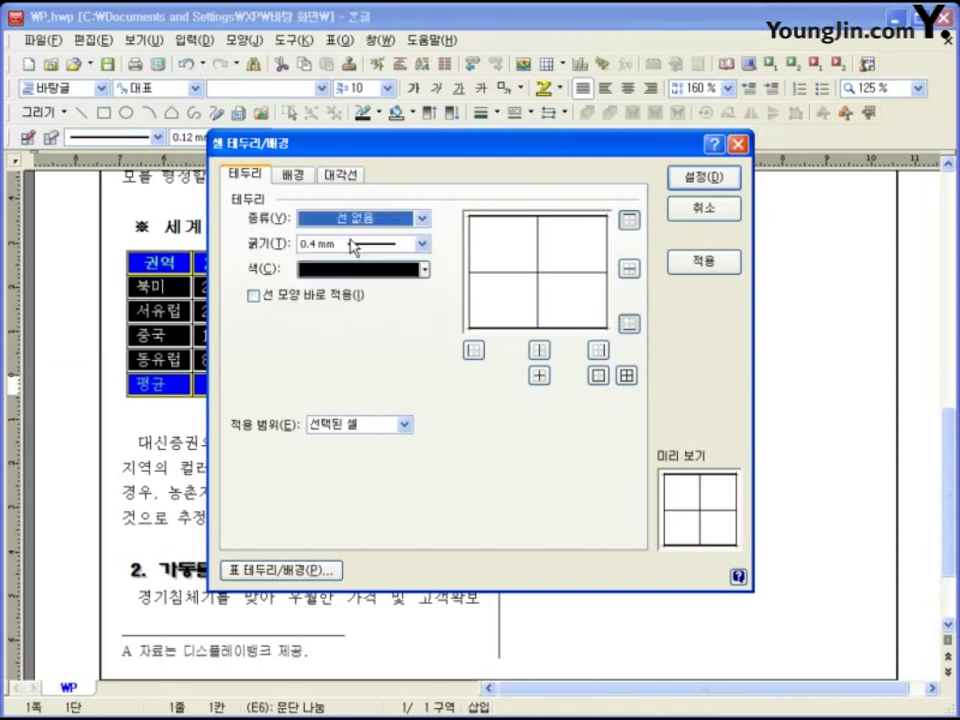
click(475, 351)
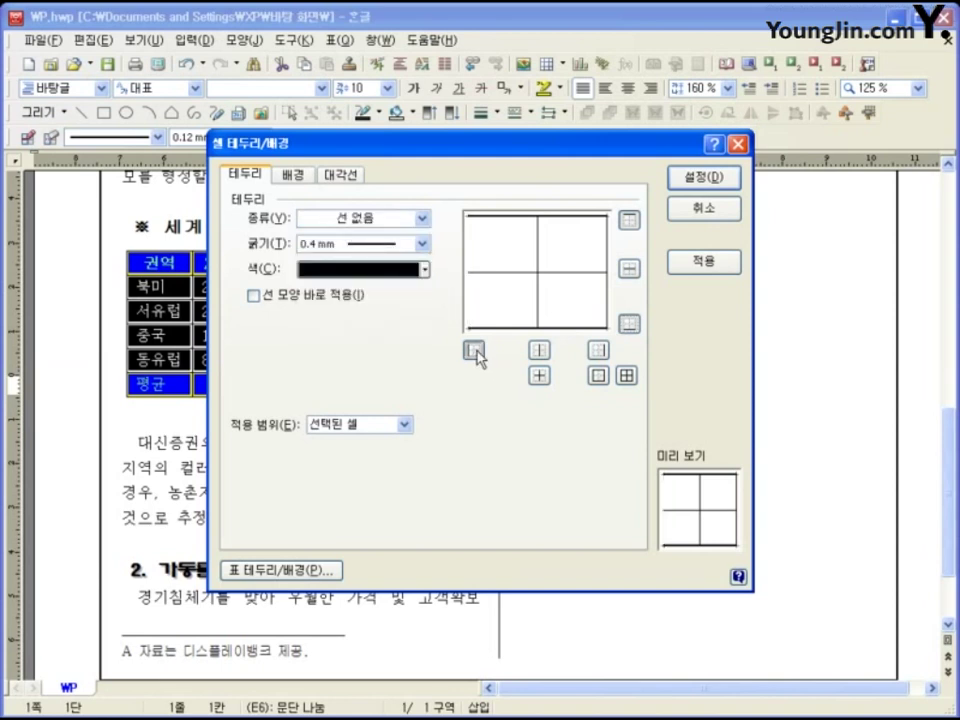
click(600, 351)
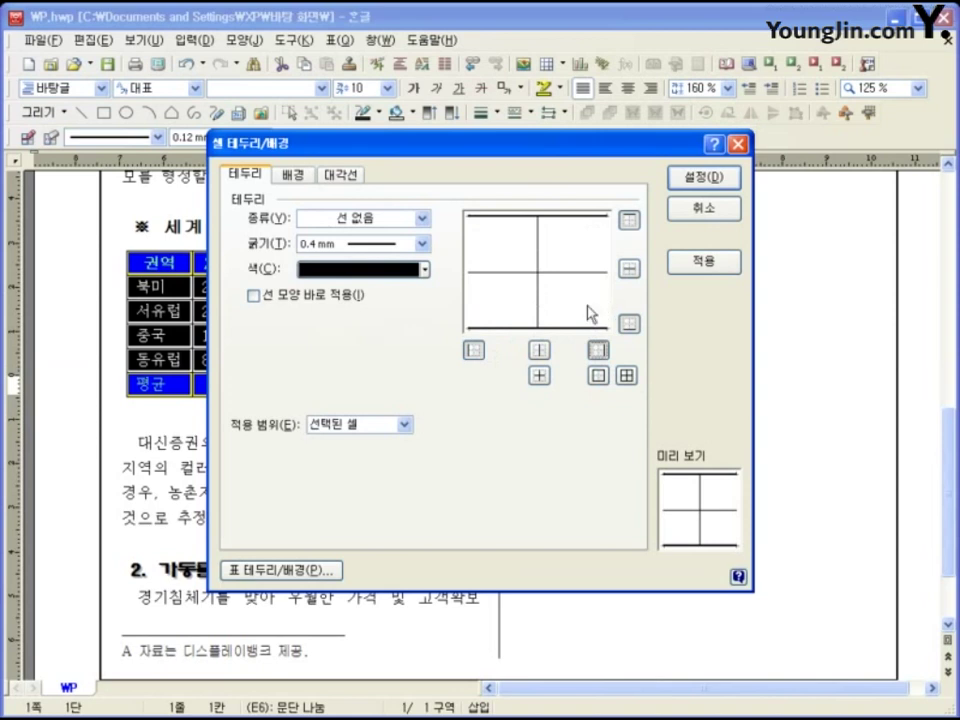
click(705, 177)
click(396, 516)
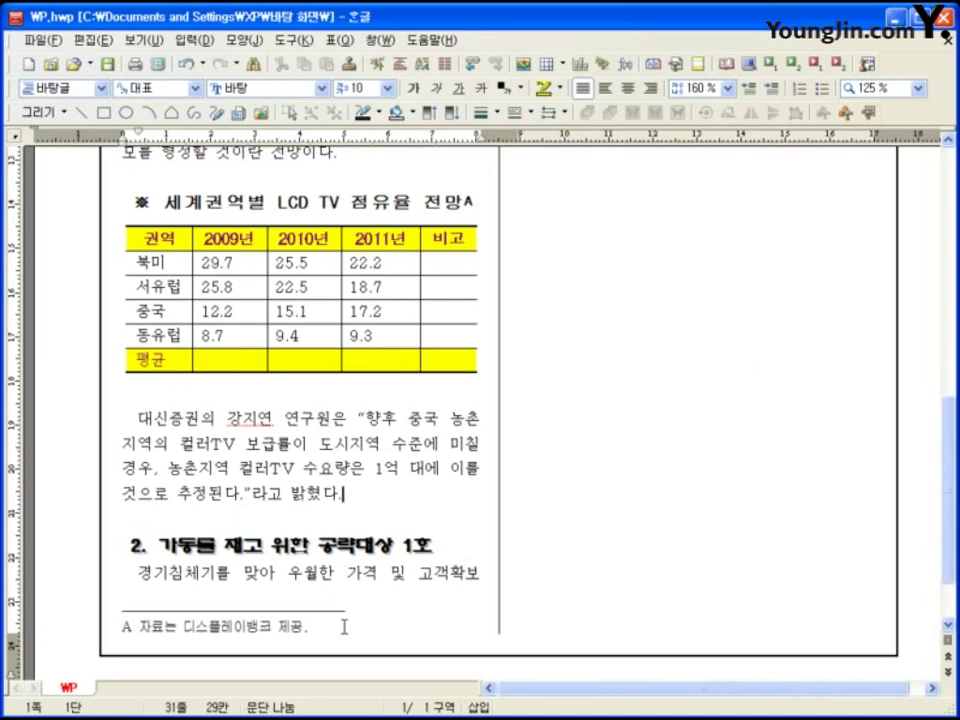
key(alt+s)
mouse_move(137, 268)
mouse_down()
mouse_move(135, 258)
mouse_move(380, 258)
mouse_move(462, 270)
mouse_up()
drag(130, 368, 484, 368)
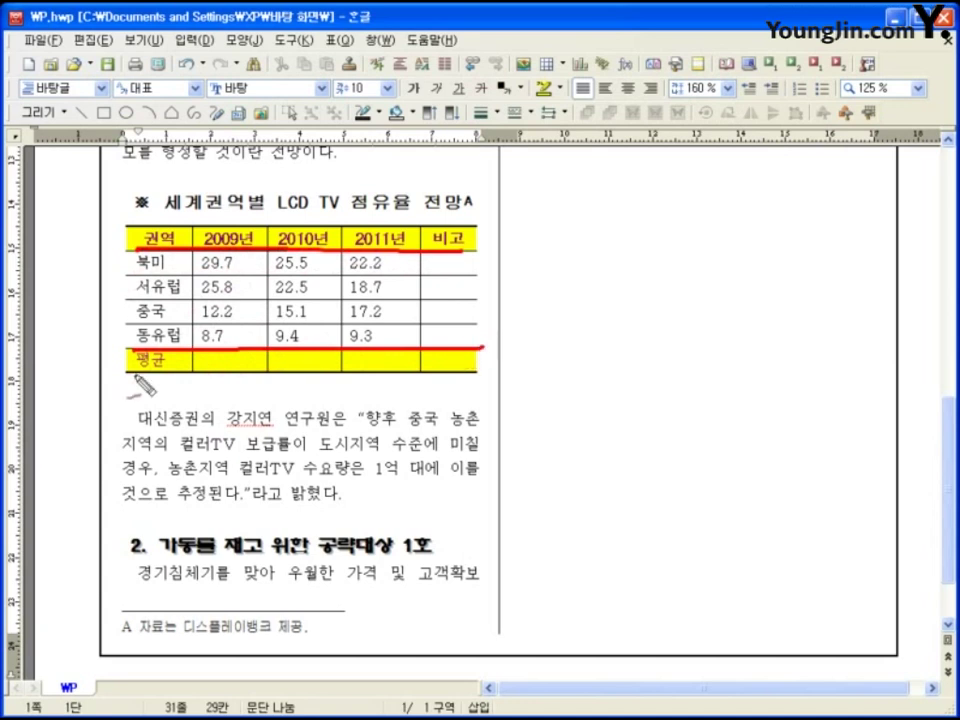
key(Escape)
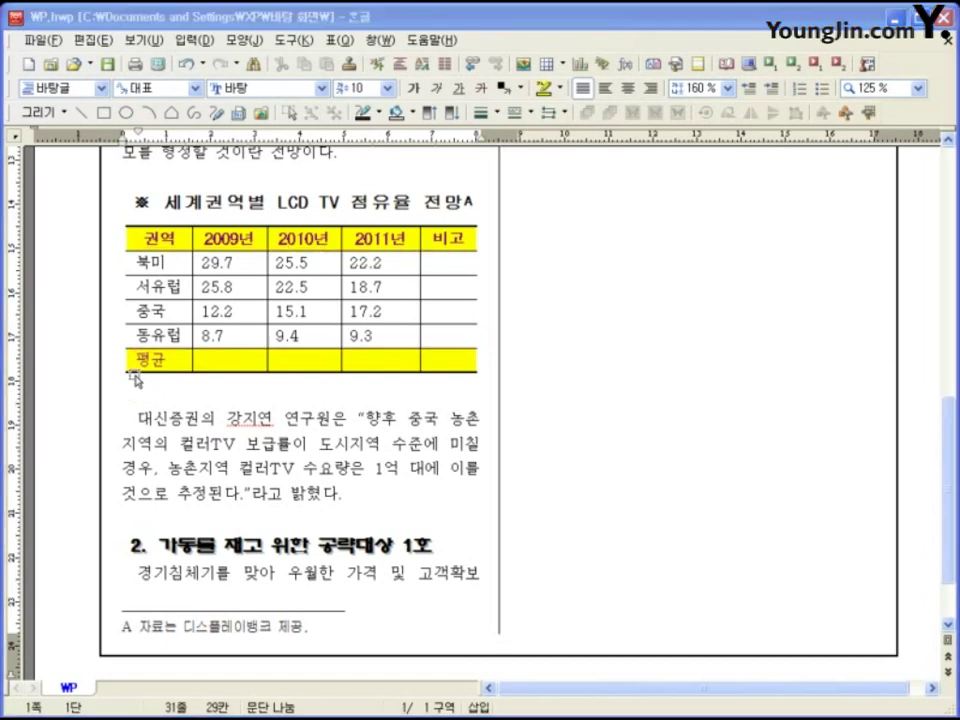
Give the block of rows from 북미 to 동유럽 a 0.5 mm double line on its top and bottom borders
drag(135, 262, 440, 338)
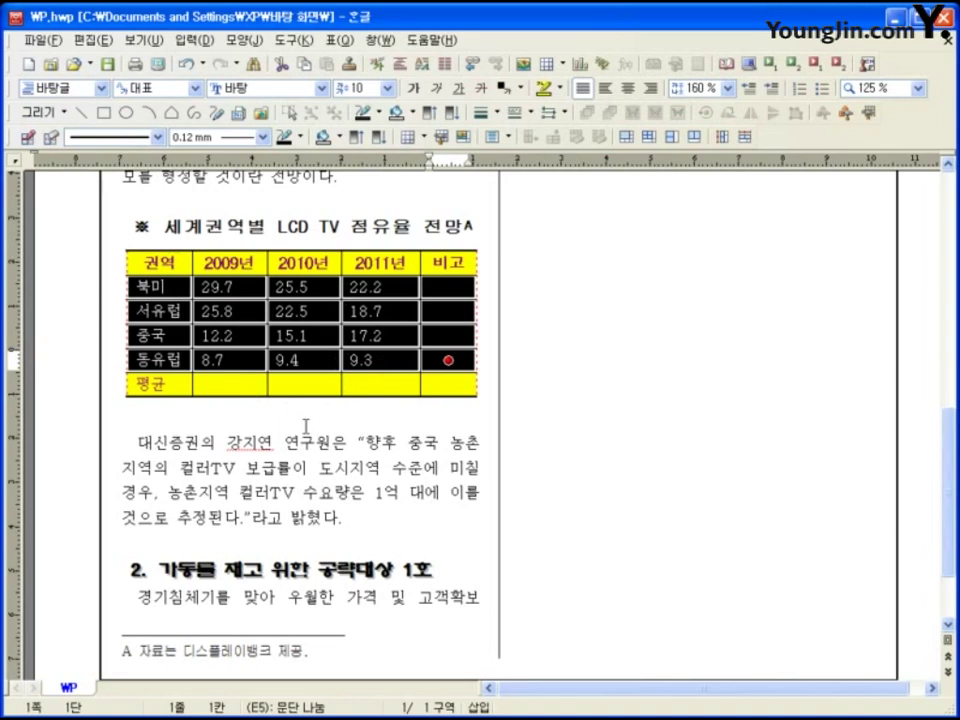
key(l)
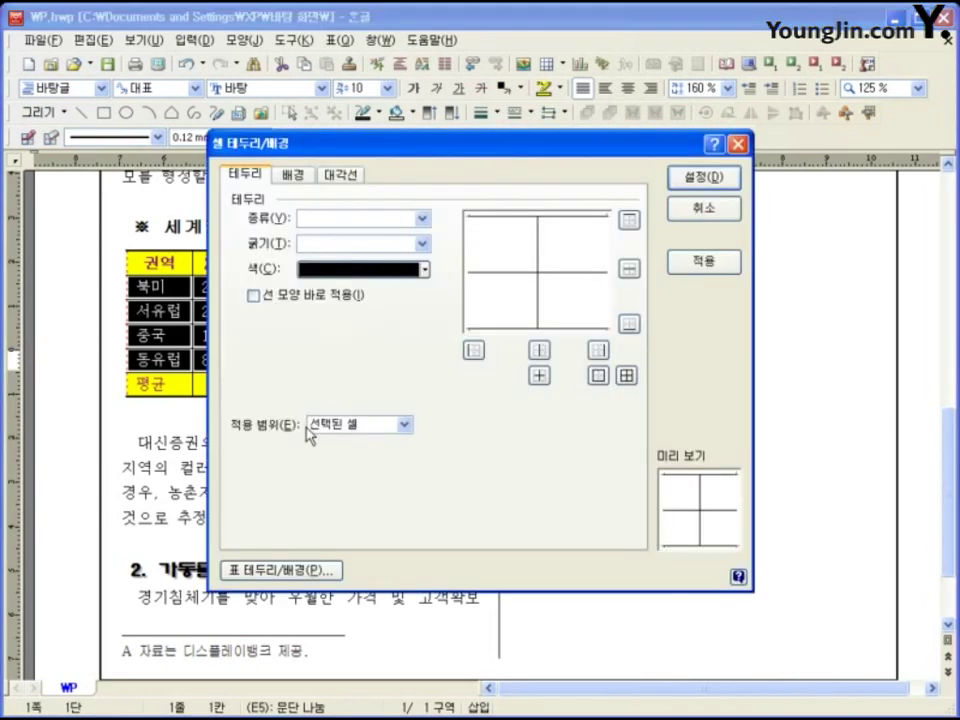
click(343, 218)
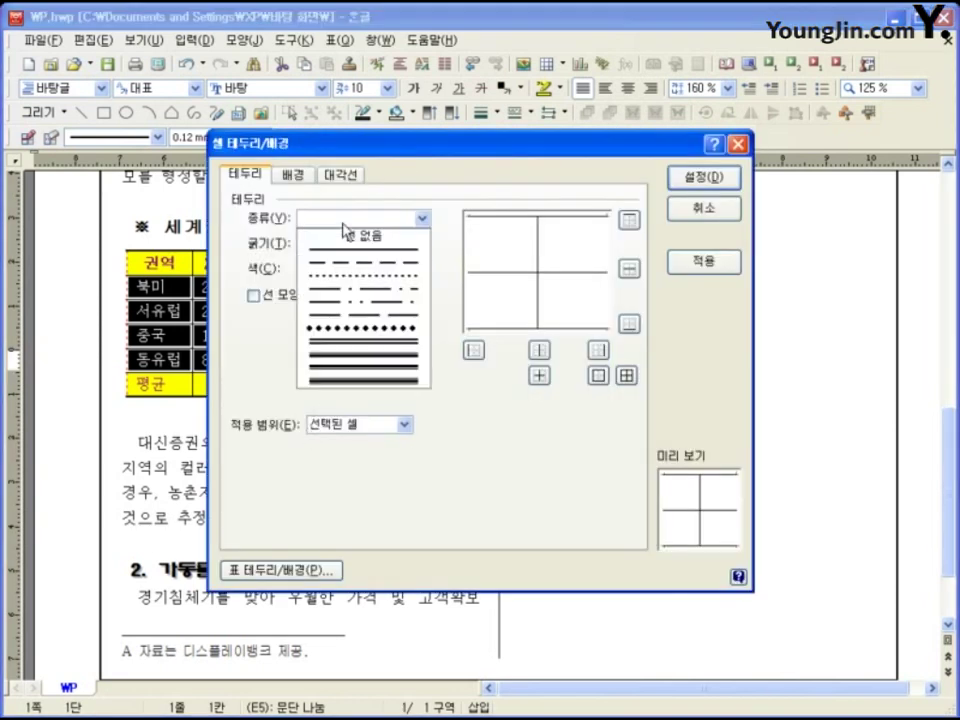
click(345, 343)
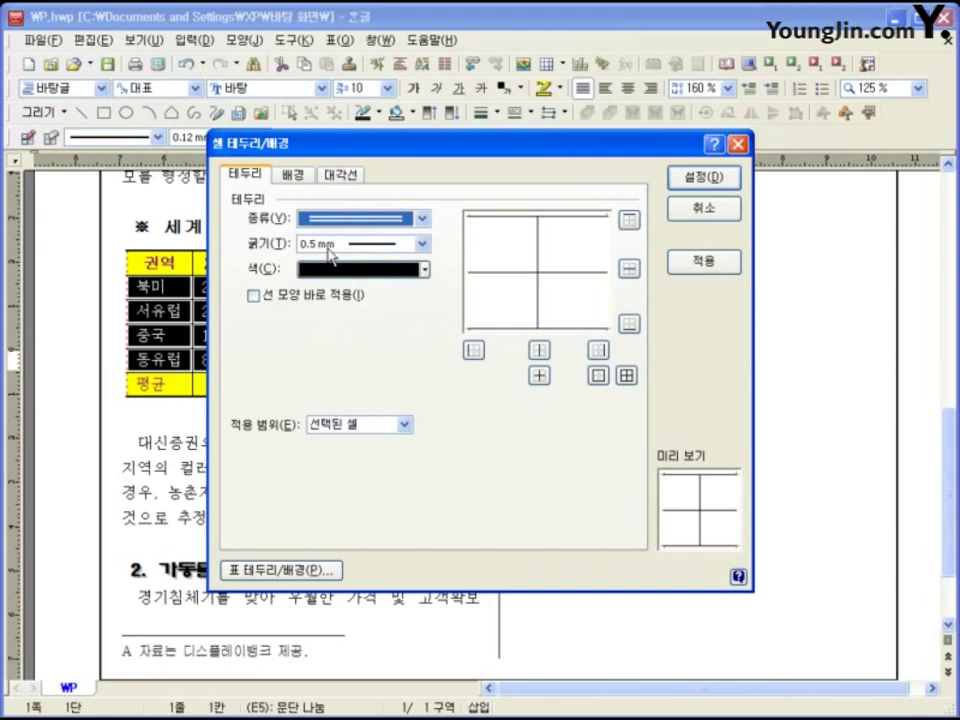
click(628, 218)
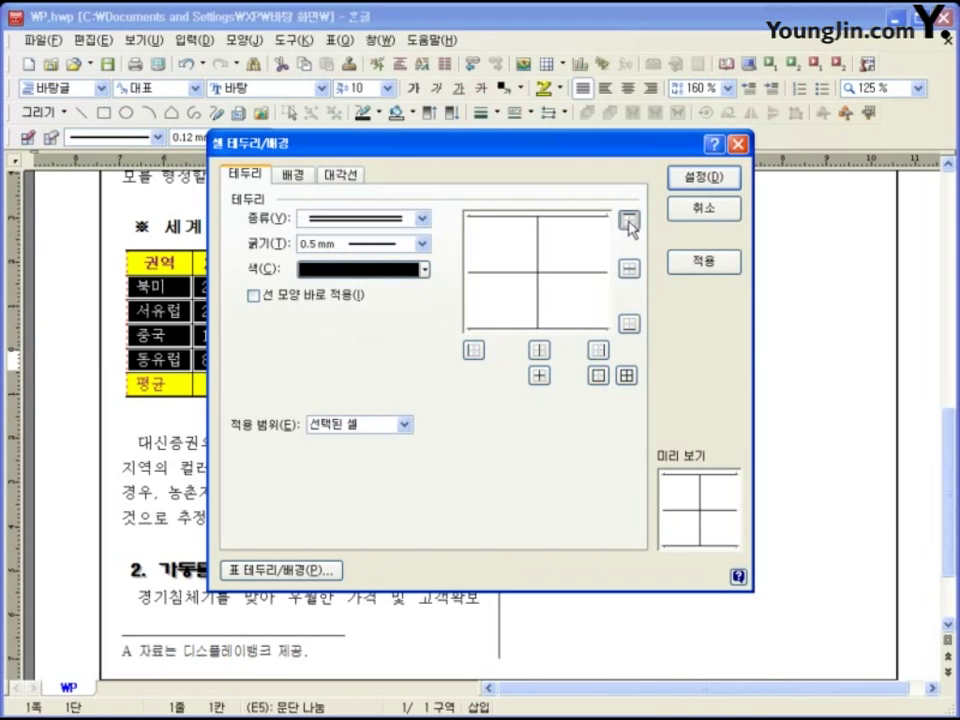
click(628, 323)
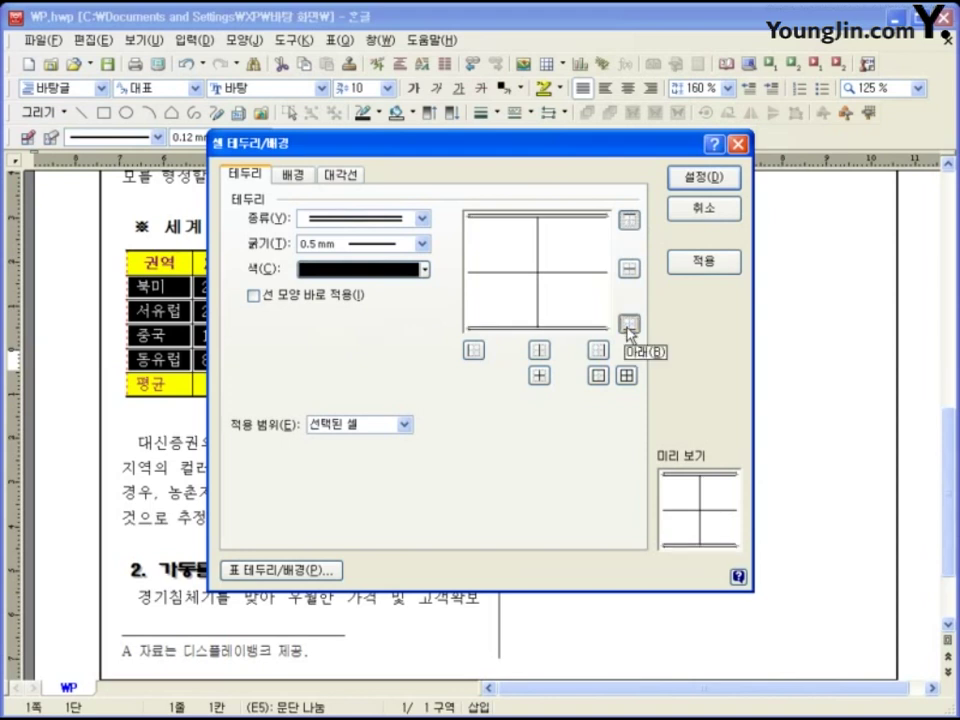
click(686, 181)
click(262, 530)
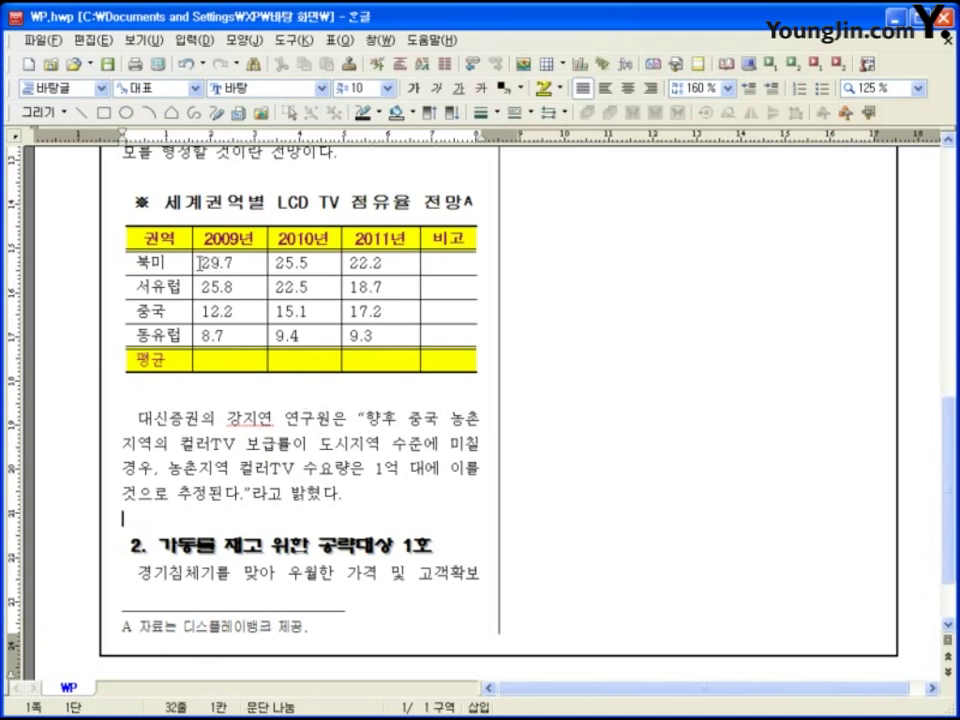
Fill the 평균 row for 2009년, 2010년 and 2011년 using the block average (블록 평균) calculation
drag(200, 263, 366, 360)
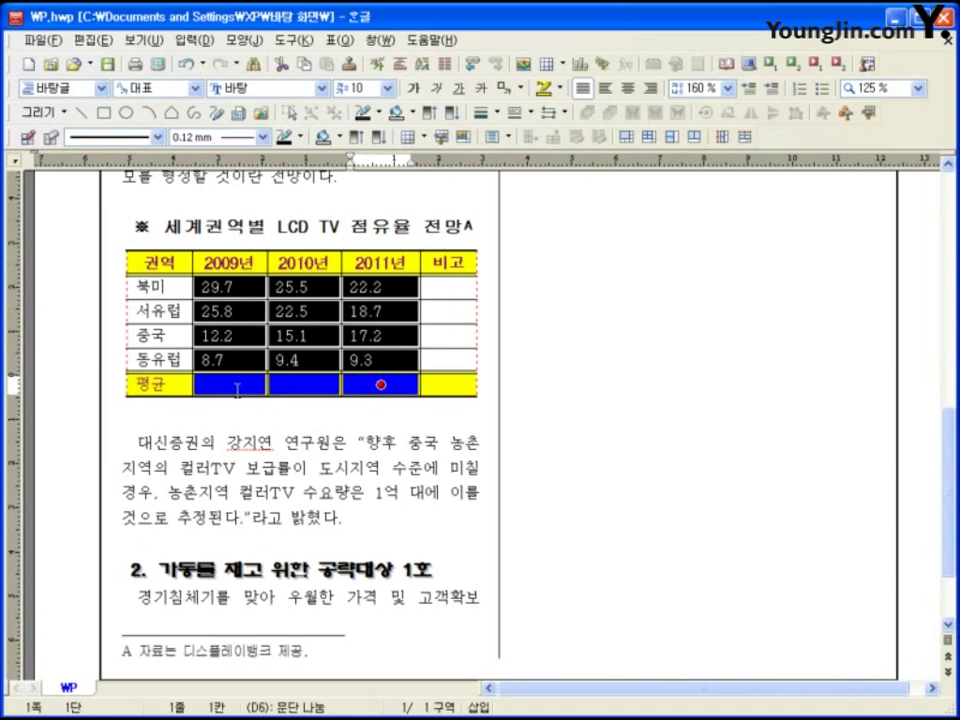
click(341, 41)
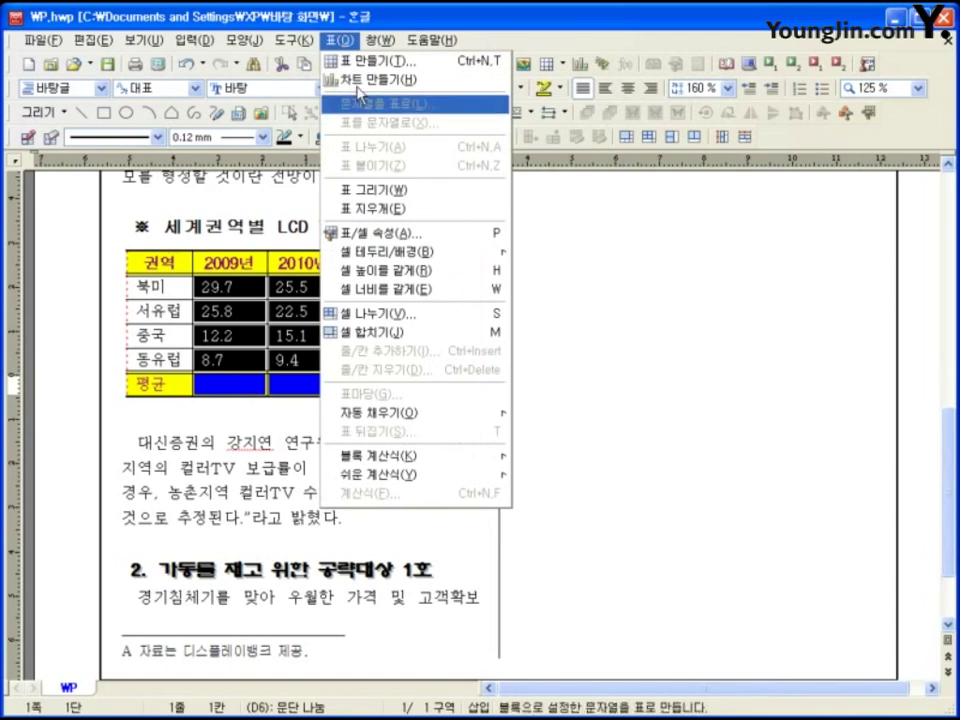
mouse_move(422, 463)
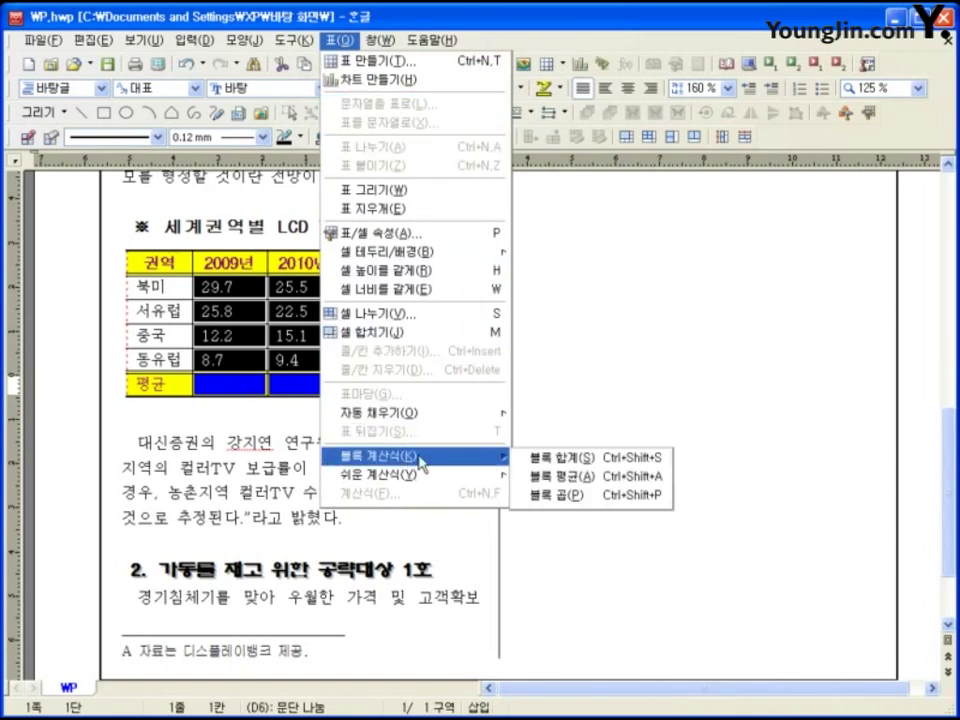
click(604, 477)
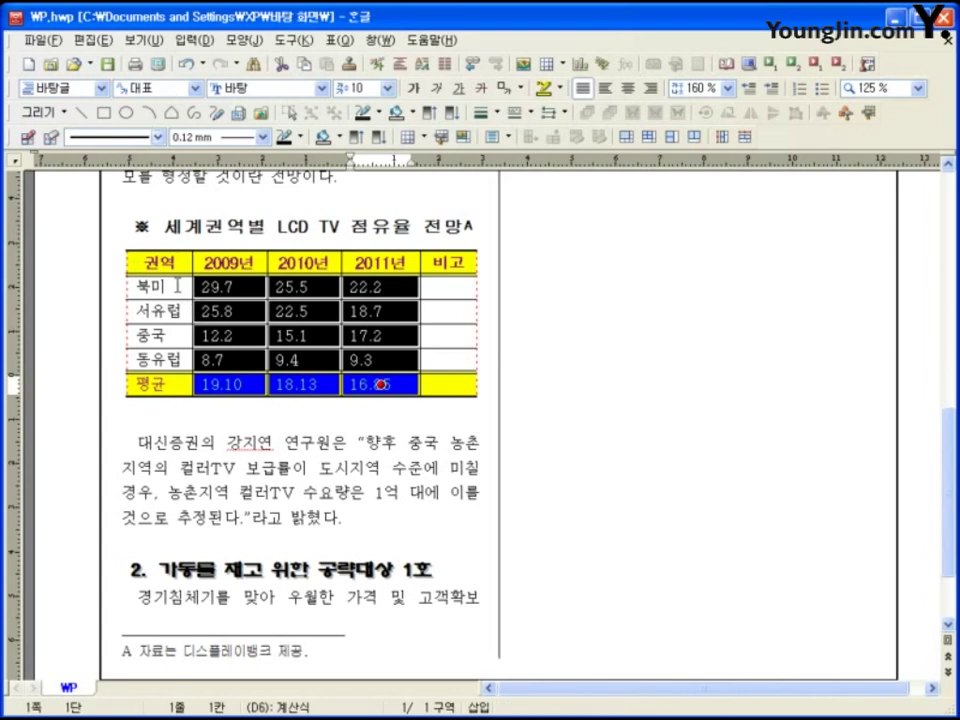
Center the 평균 label in its cell and right-align all numeric cells, including the averages
click(159, 383)
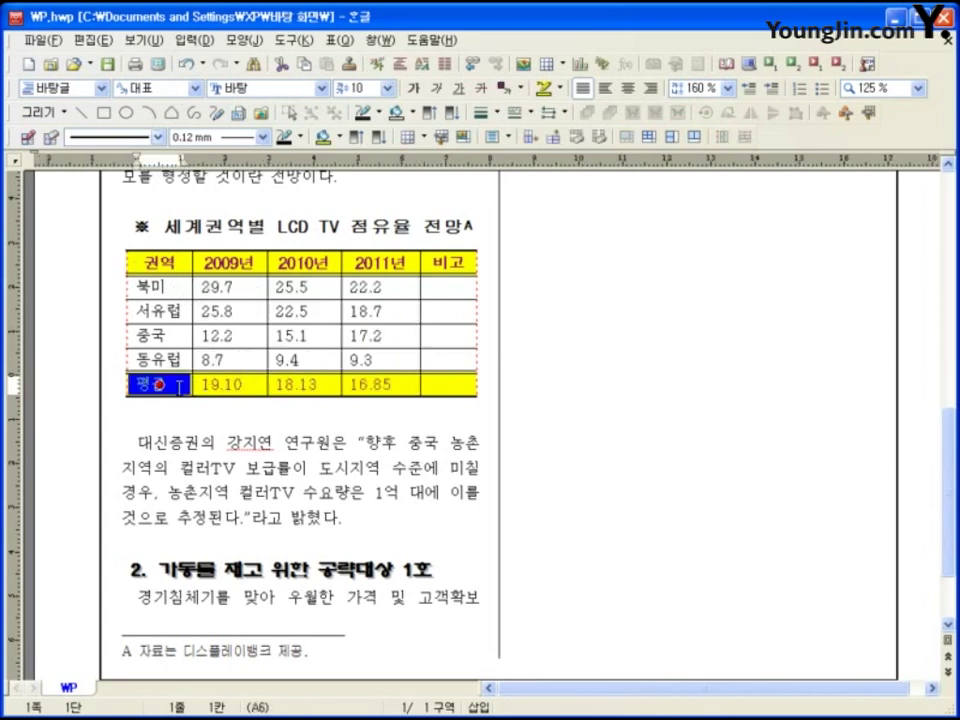
click(627, 88)
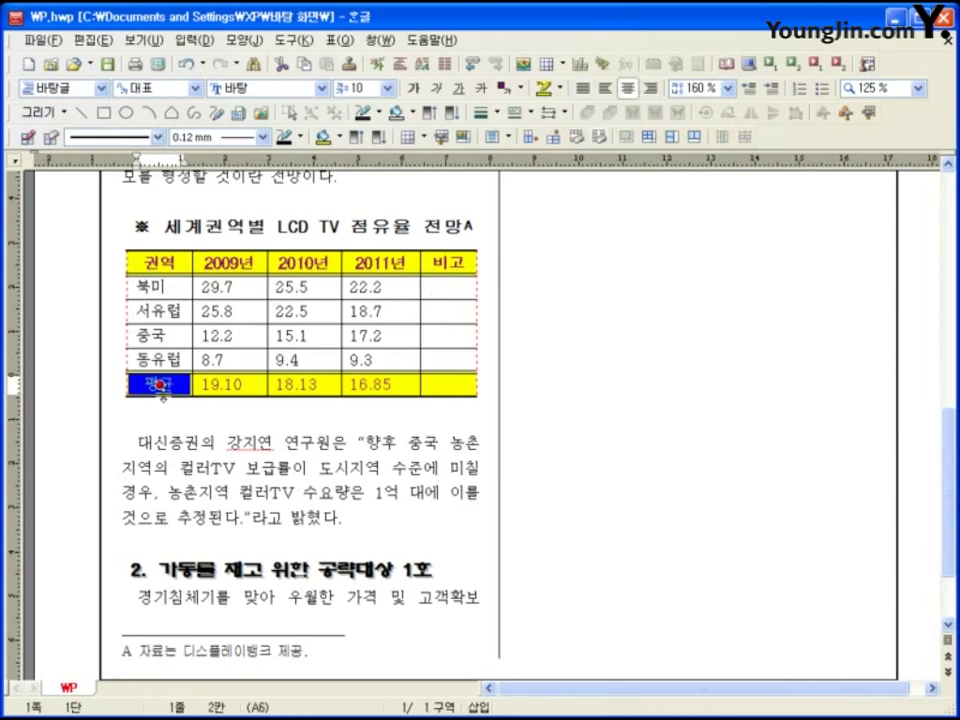
drag(249, 281, 381, 386)
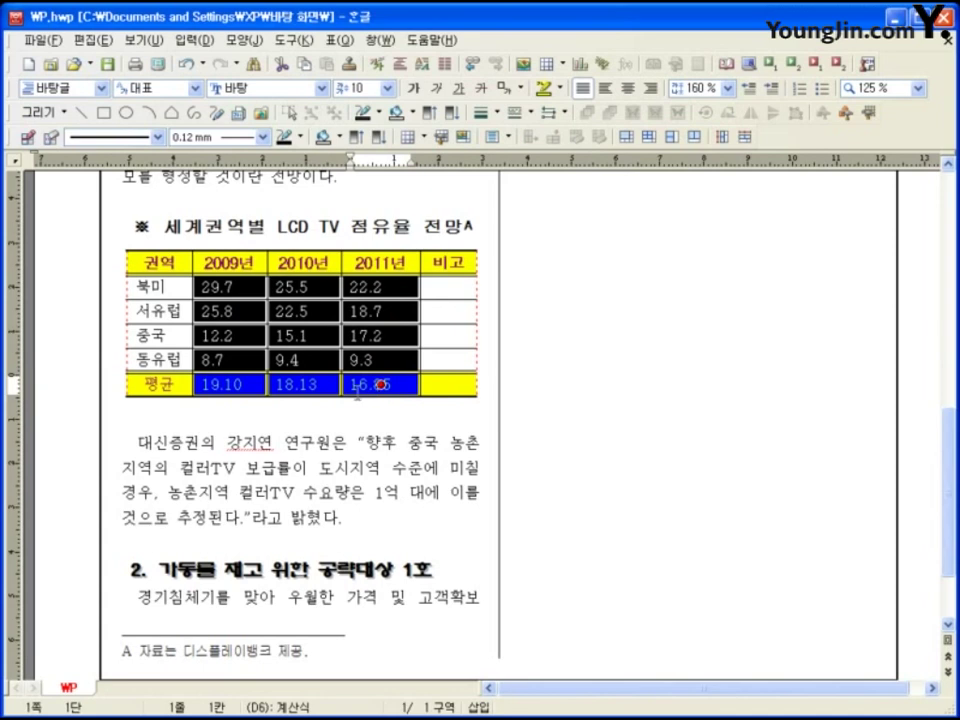
click(652, 89)
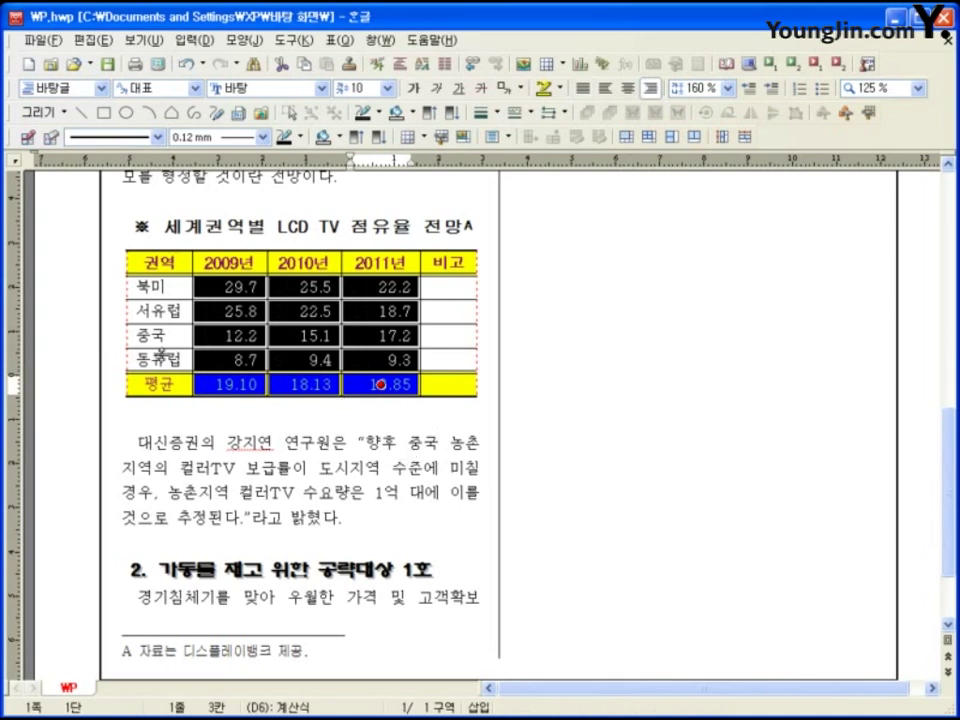
Left-align the region names from 북미 to 동유럽 in the 권역 column
drag(150, 287, 158, 357)
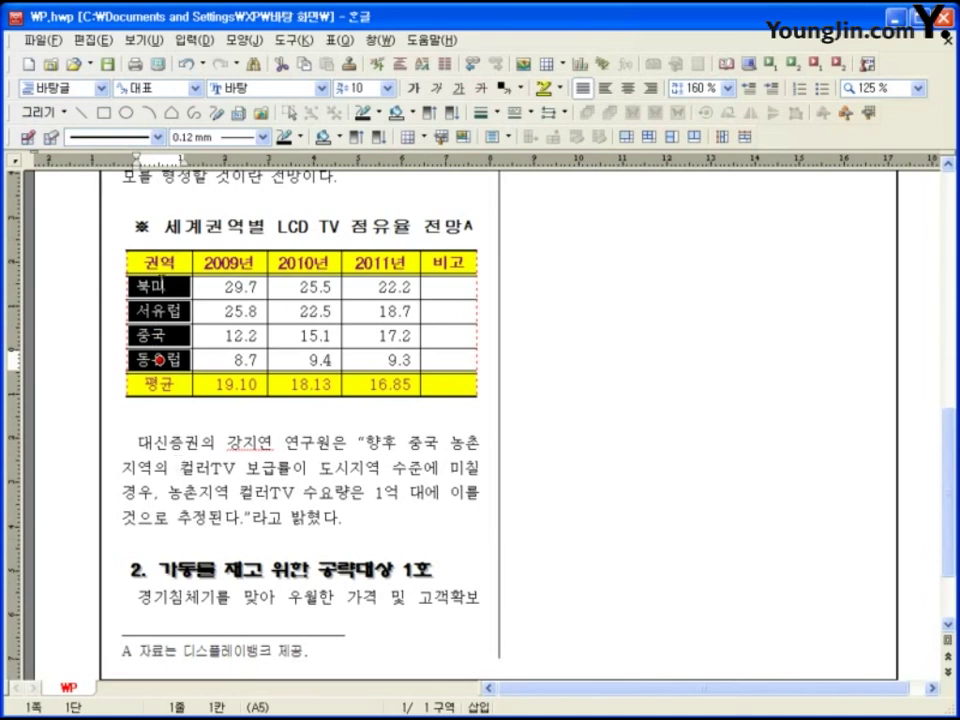
click(607, 90)
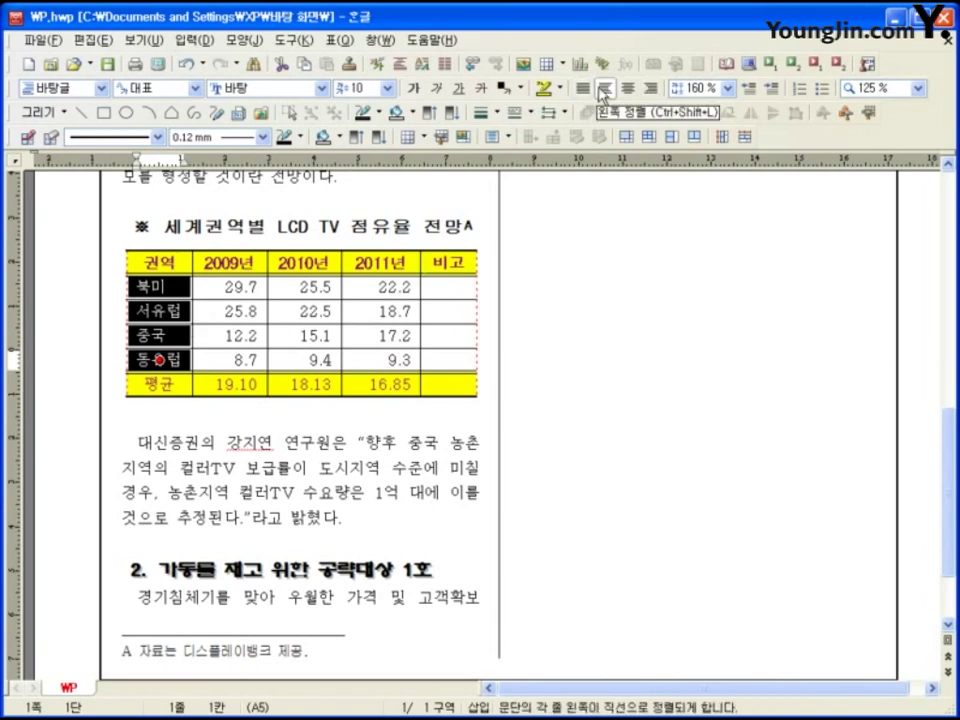
click(603, 95)
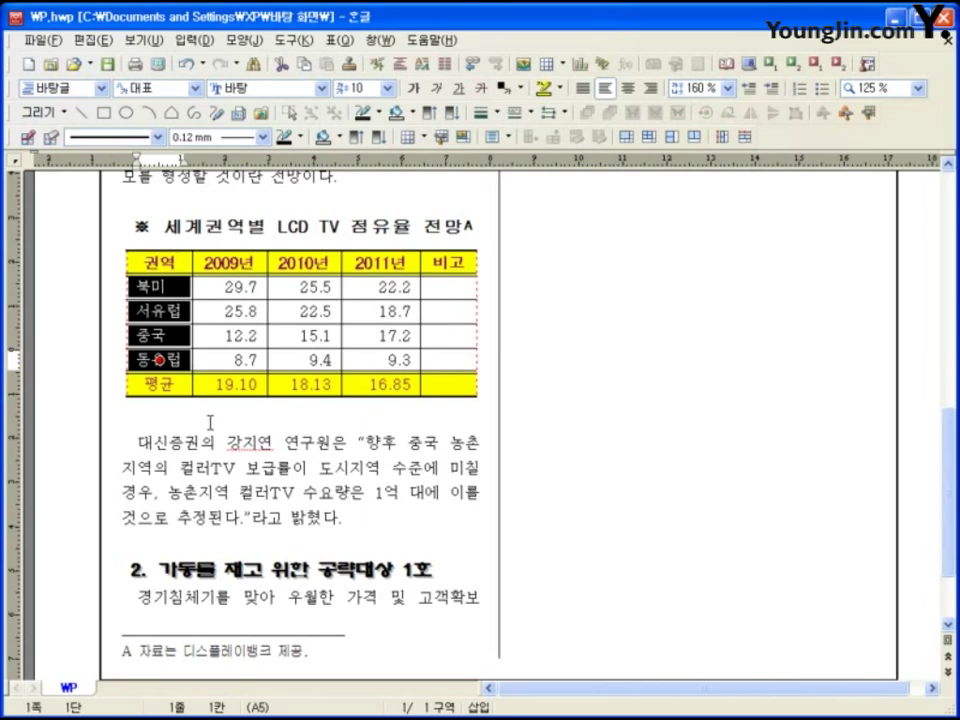
Add a caption to the LCD TV share table and replace its default text with "(단위 : %)"
click(265, 249)
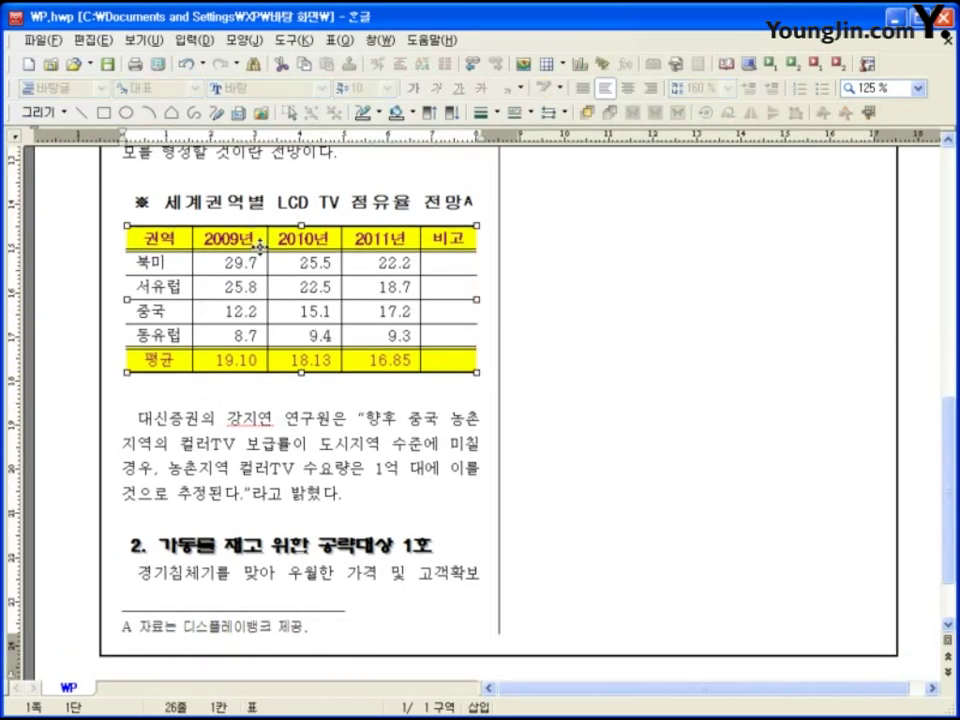
right_click(261, 237)
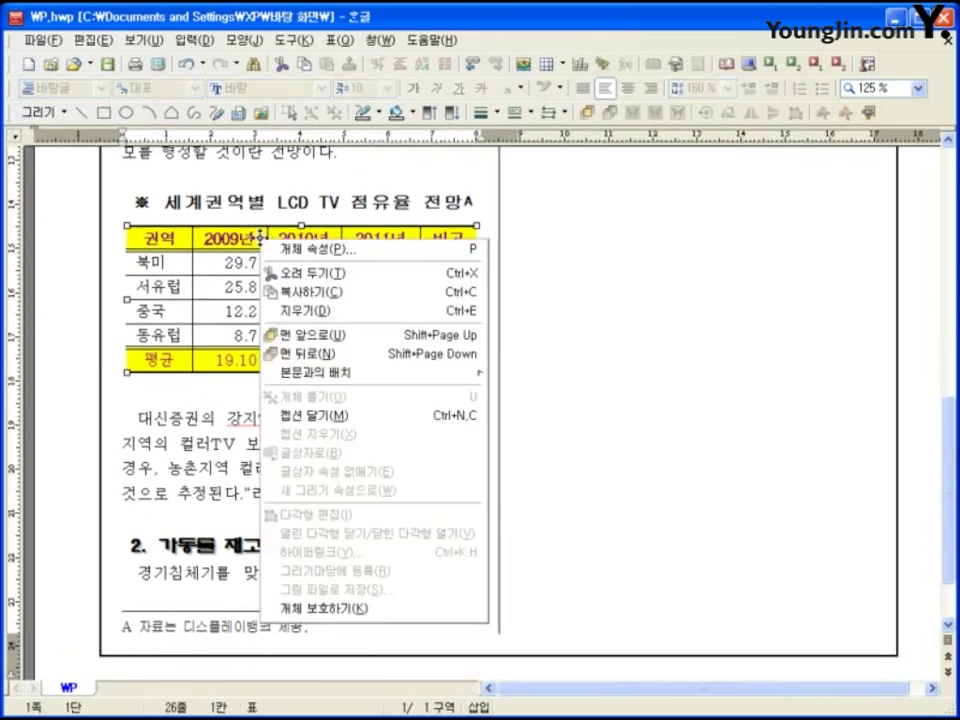
click(406, 424)
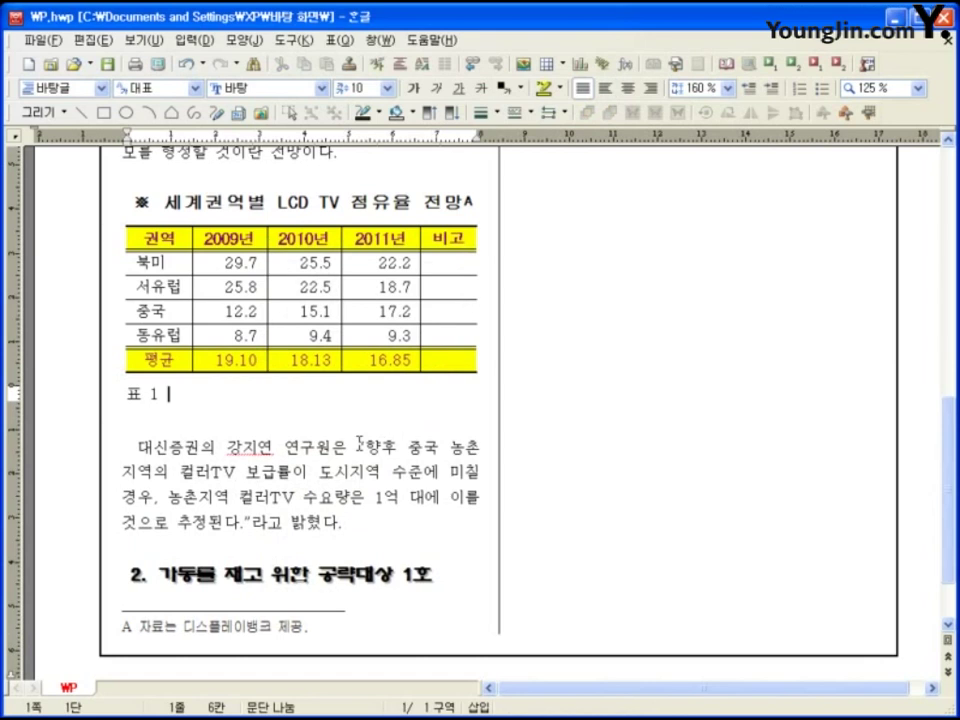
key(shift+Home)
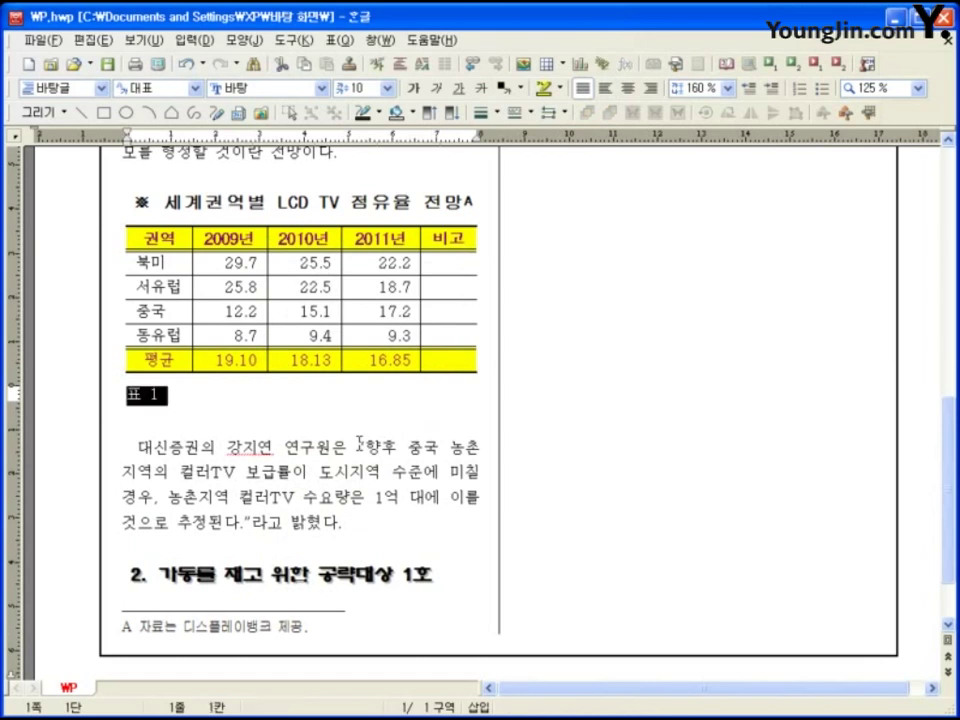
key(Delete)
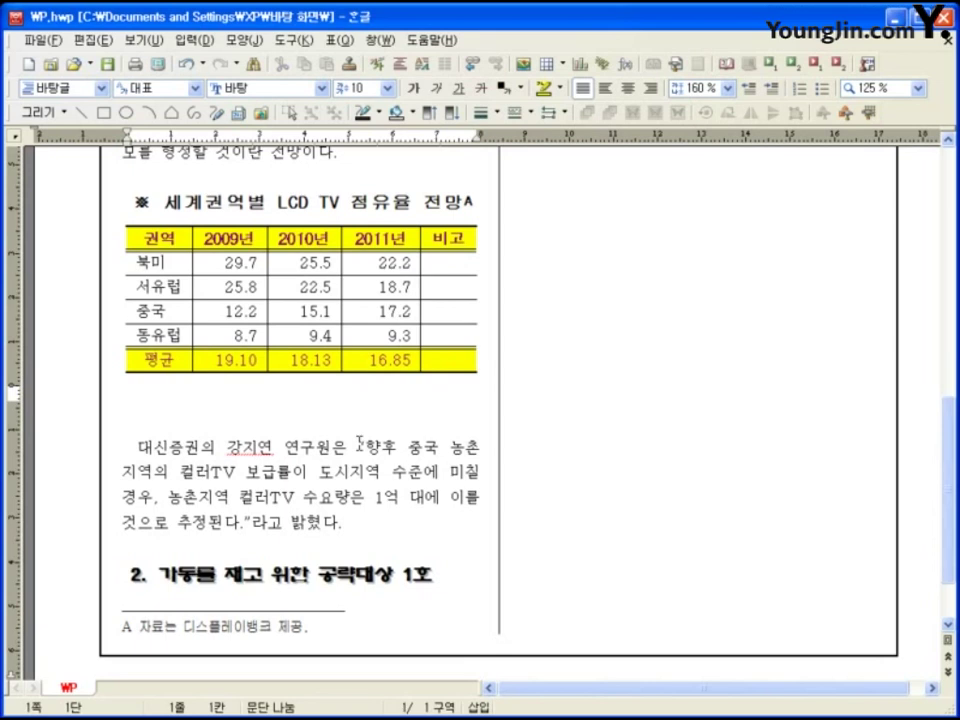
text((단위 : %))
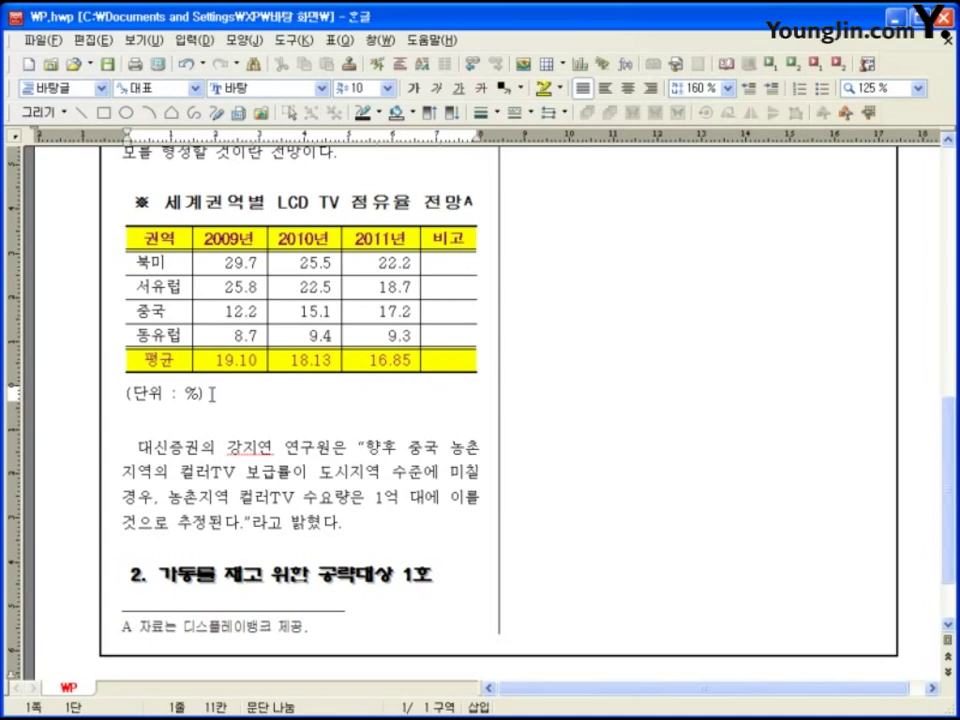
Right-align the "(단위 : %)" caption and set its position to above (위) the LCD TV share table
click(652, 89)
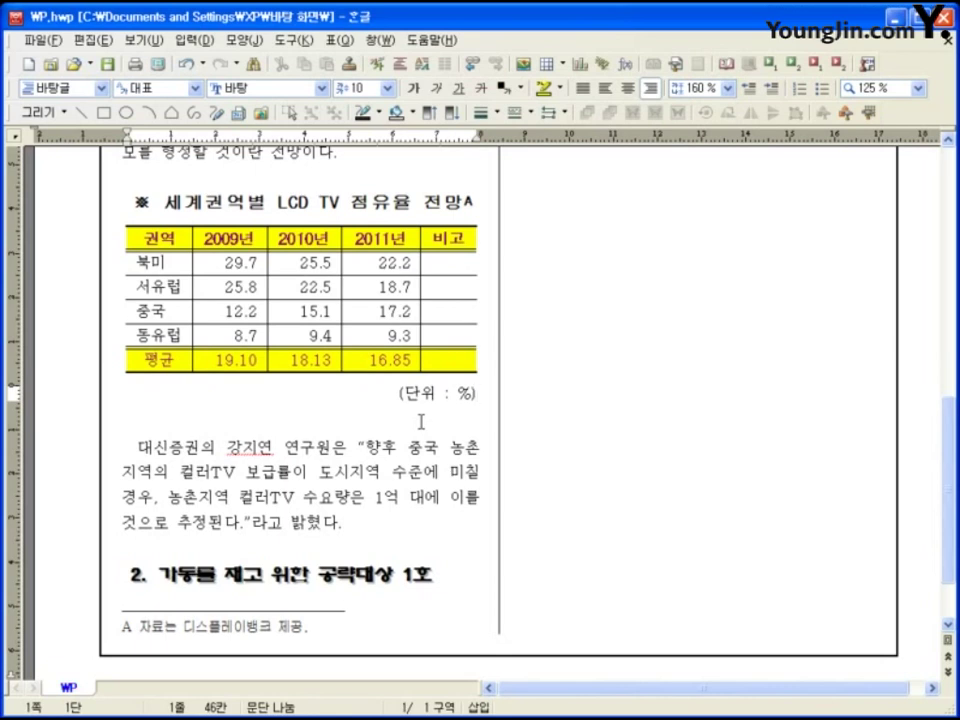
click(387, 224)
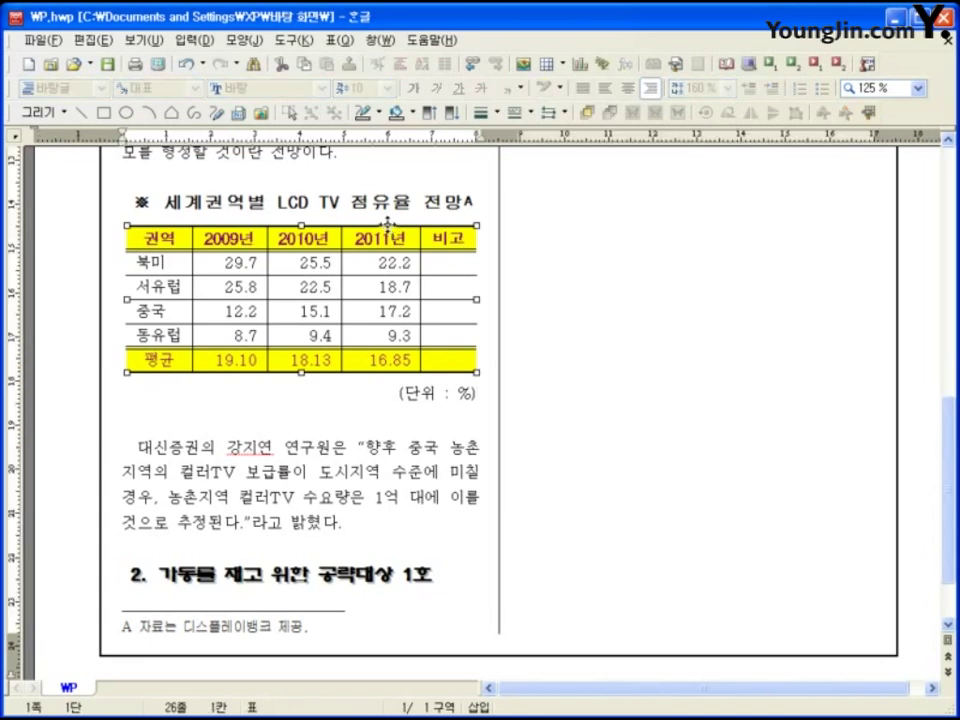
right_click(387, 224)
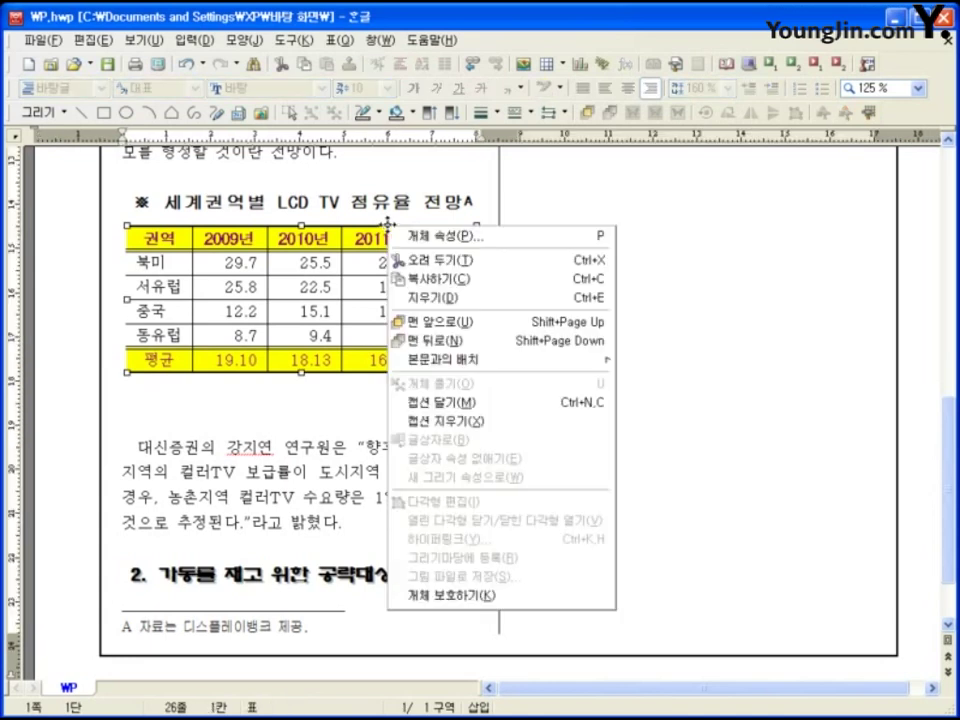
click(438, 240)
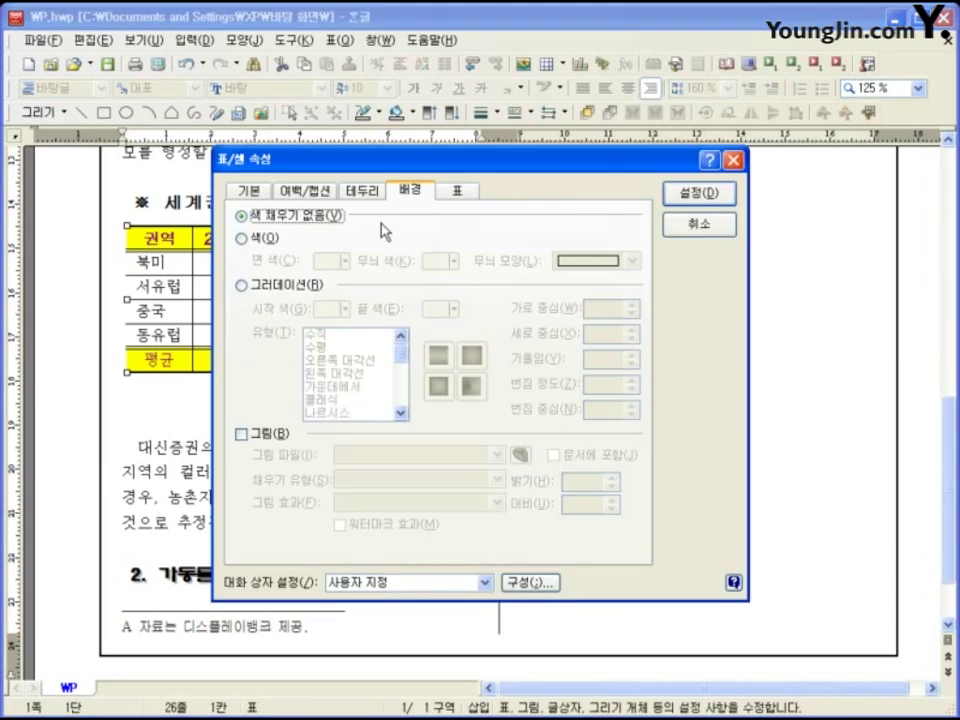
click(293, 191)
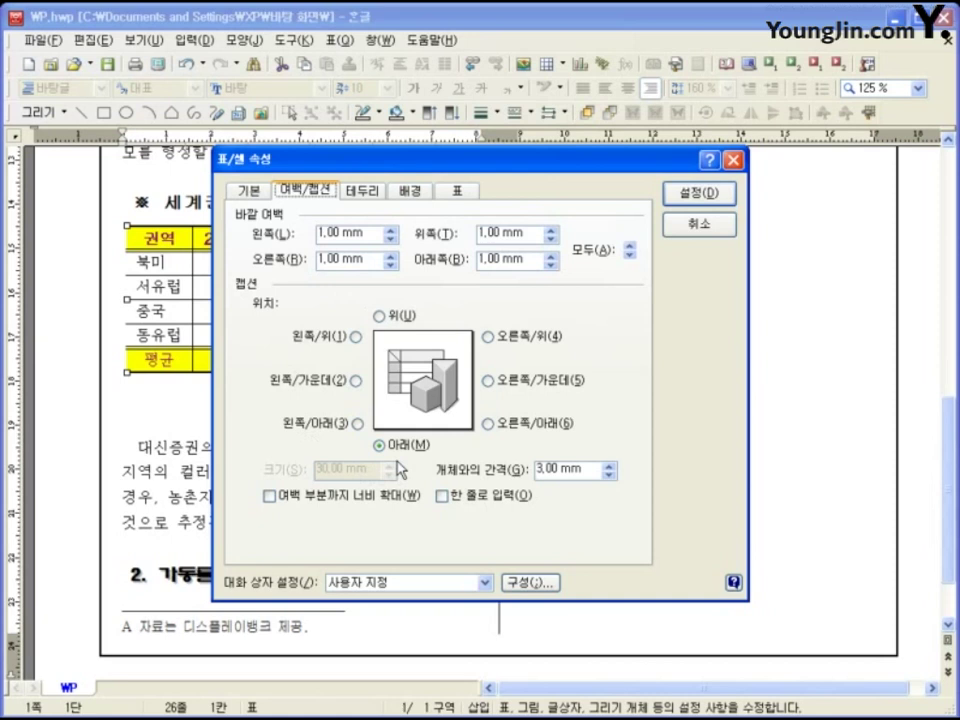
click(383, 318)
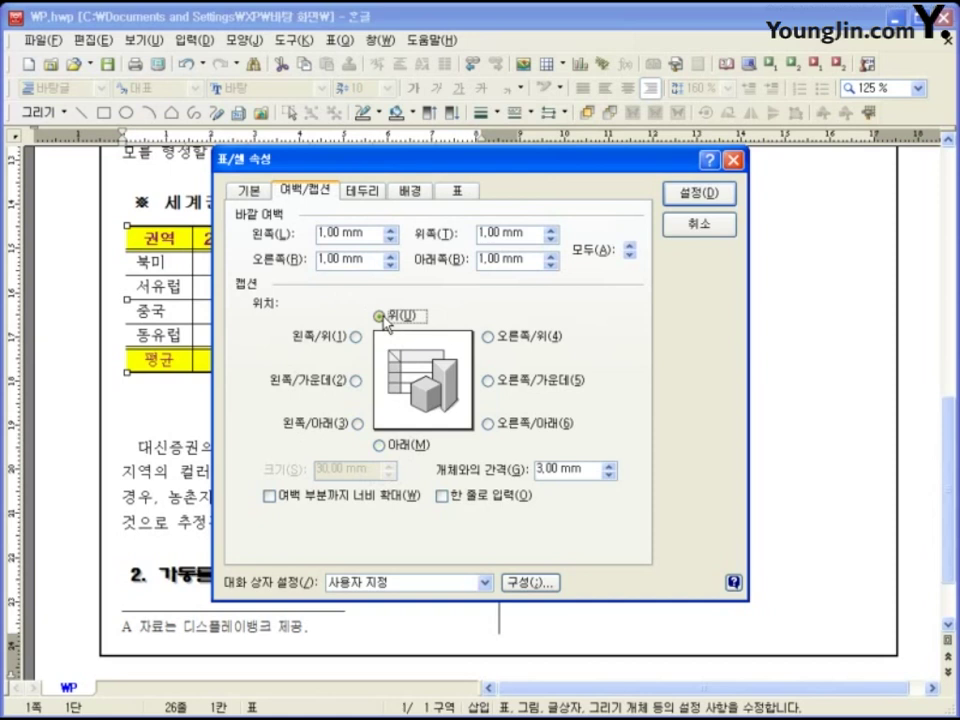
click(700, 195)
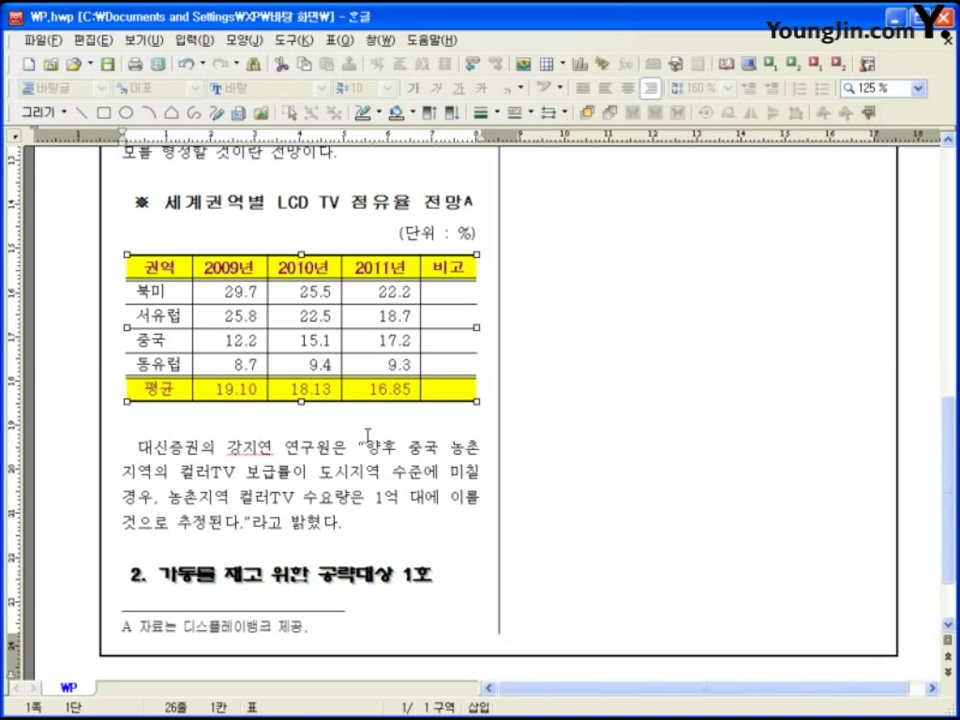
click(342, 446)
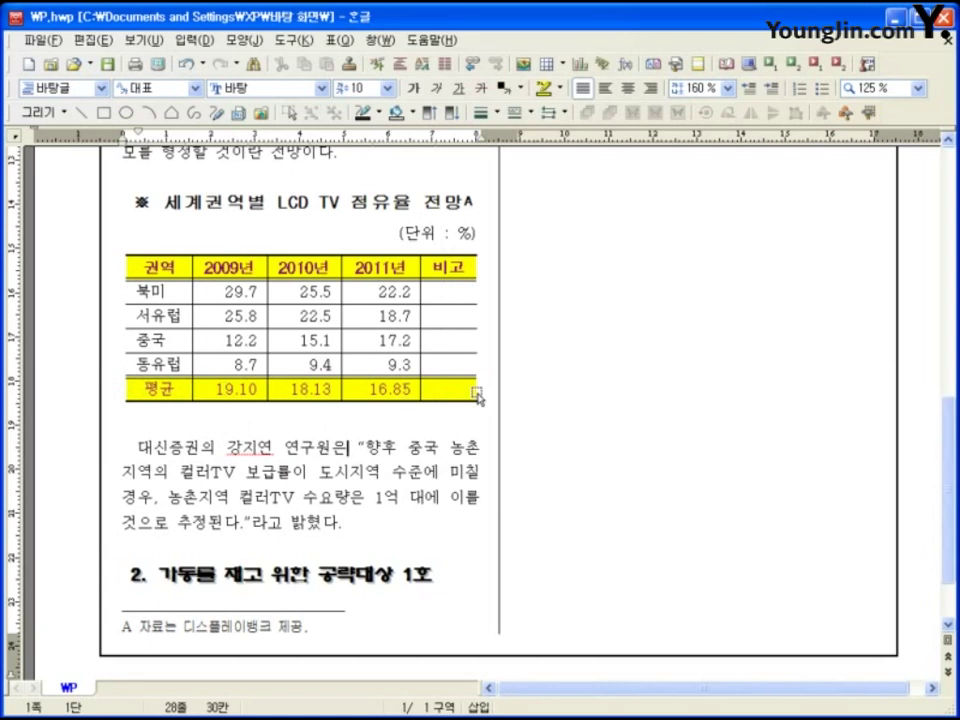
Create a chart from the table cells covering 권역 through 2011년, from the header row down to 동유럽, excluding 평균 and 비고
drag(150, 268, 357, 363)
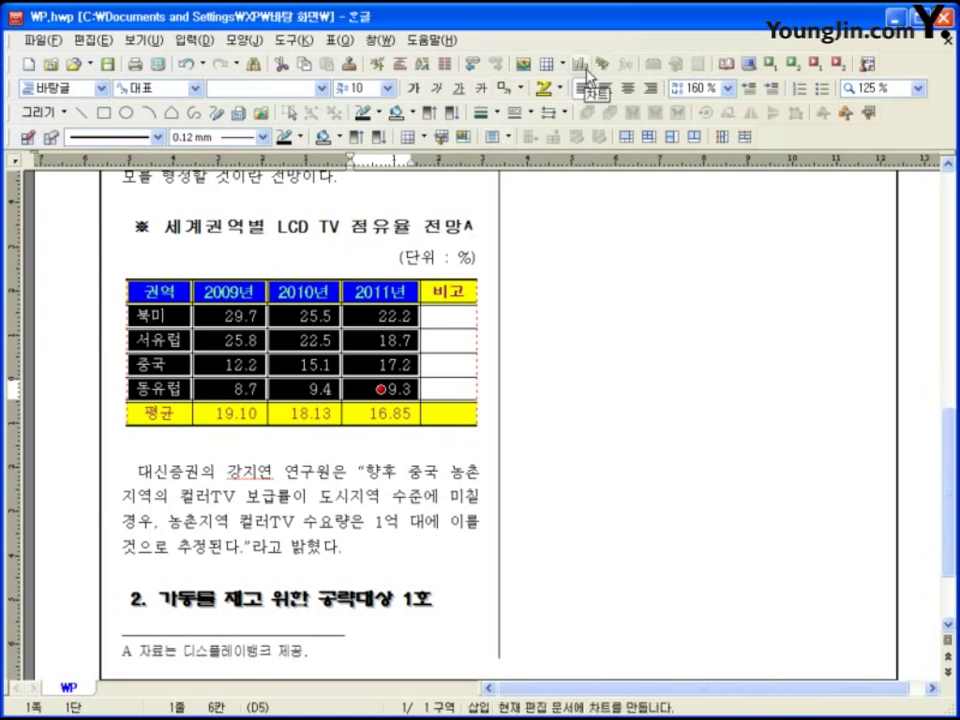
click(339, 40)
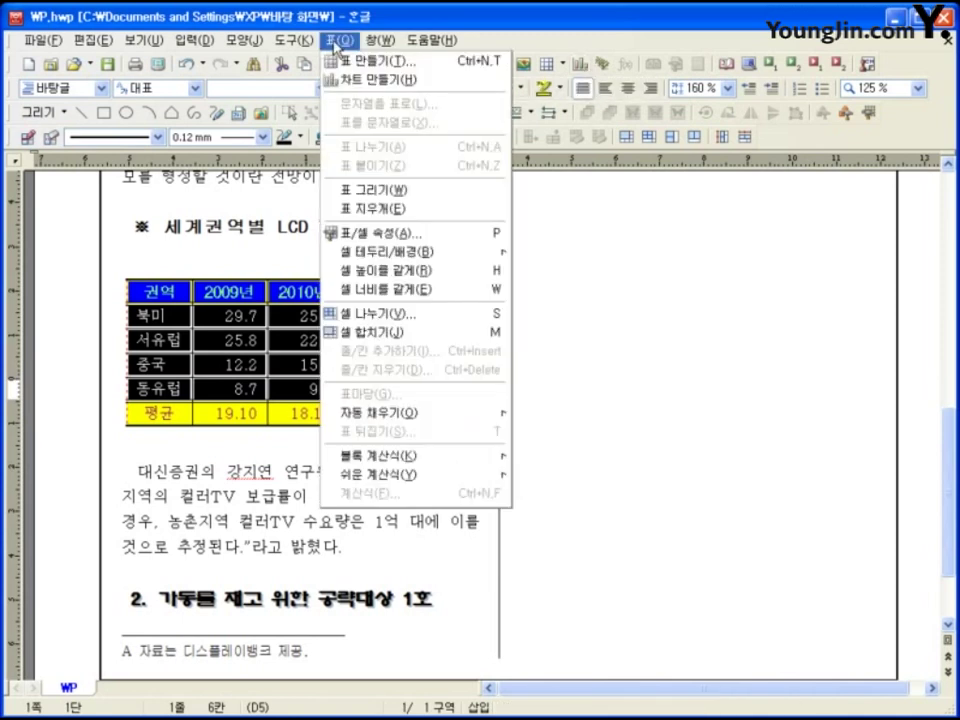
click(424, 80)
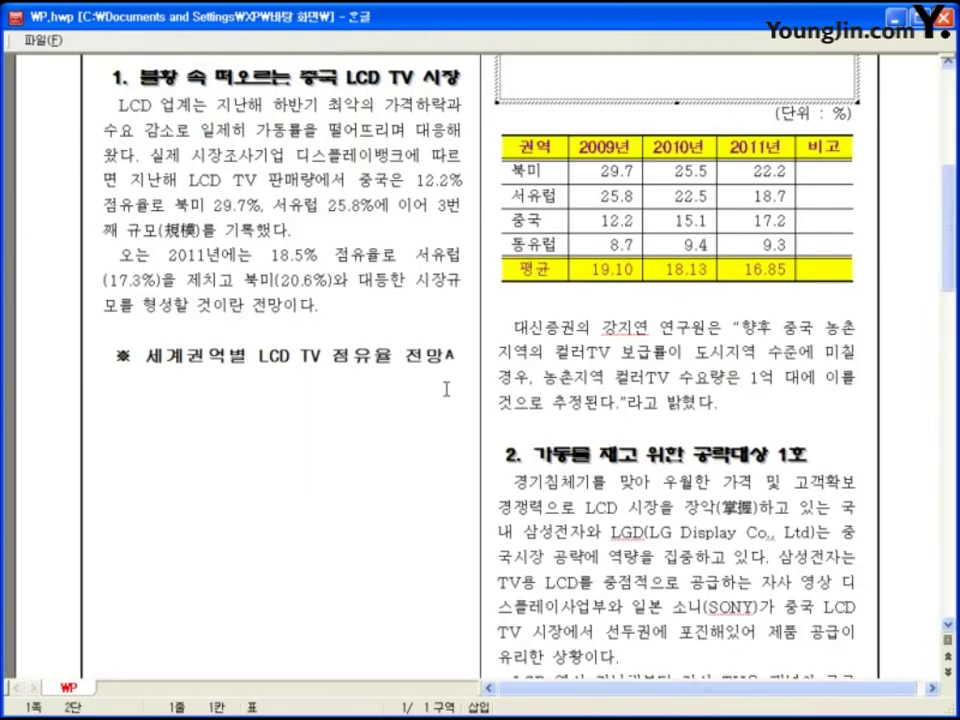
scroll(770, 548, up, 8)
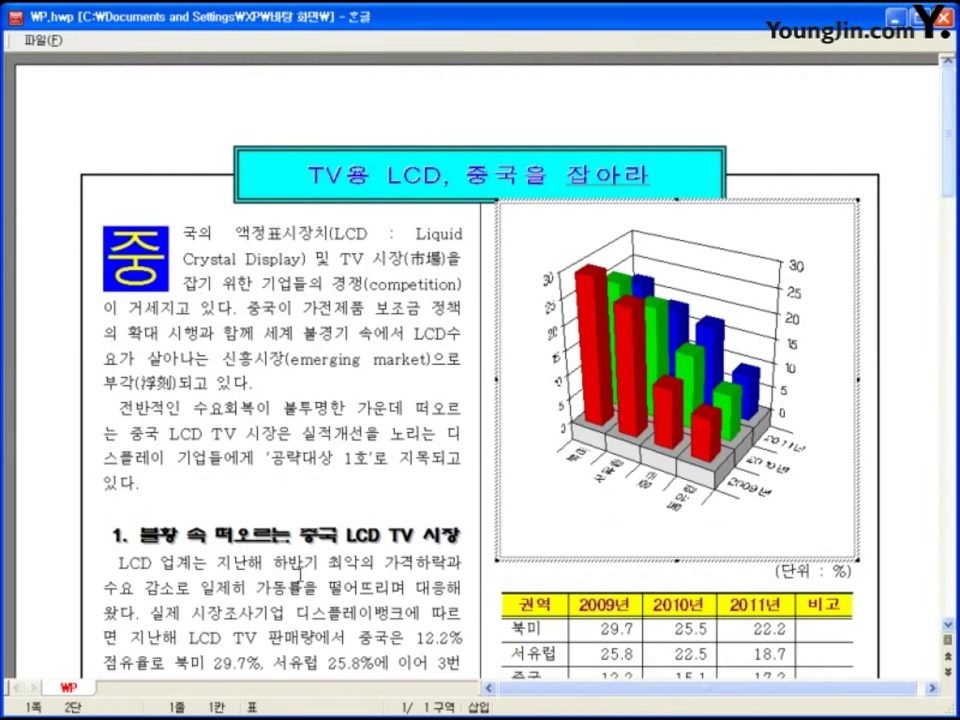
Change the chart type to 2차원 가로 막대형 in the chart wizard, using chart shape 1
right_click(579, 316)
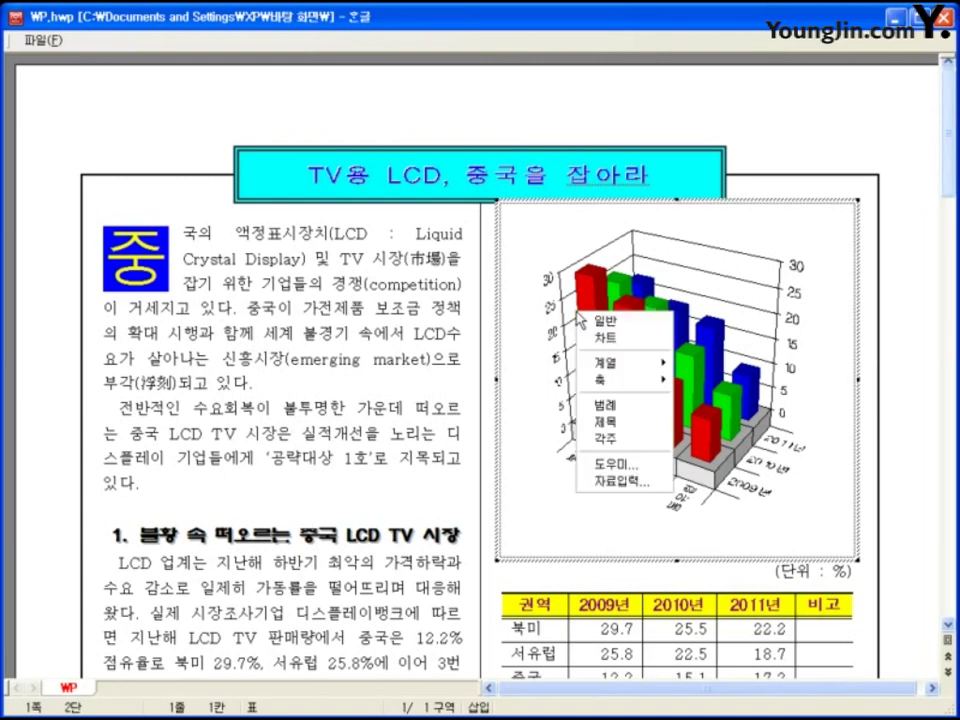
click(648, 466)
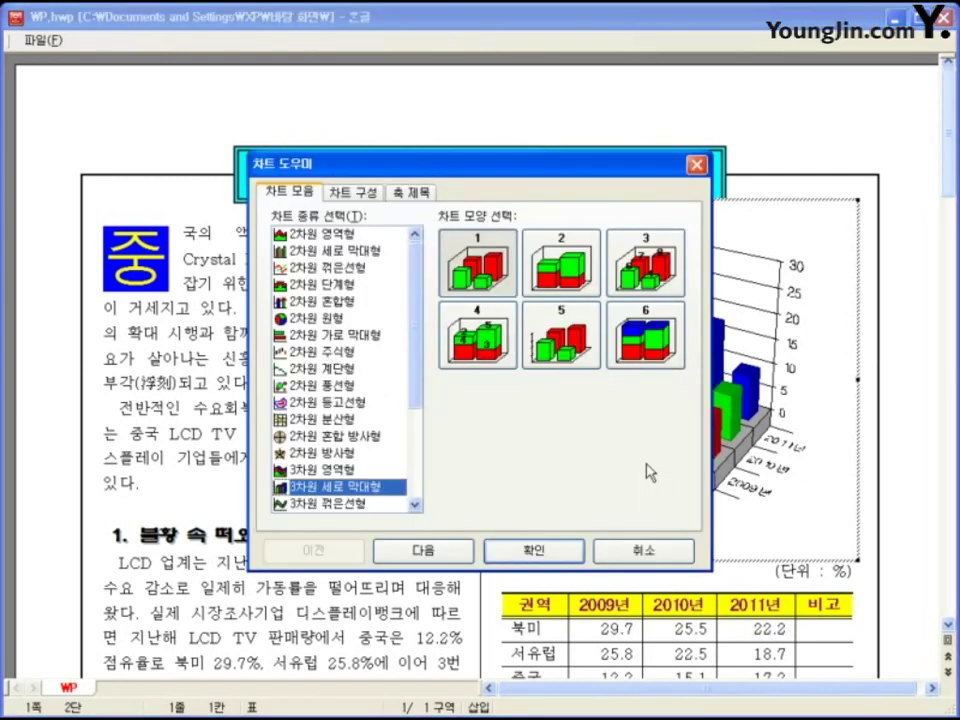
click(350, 335)
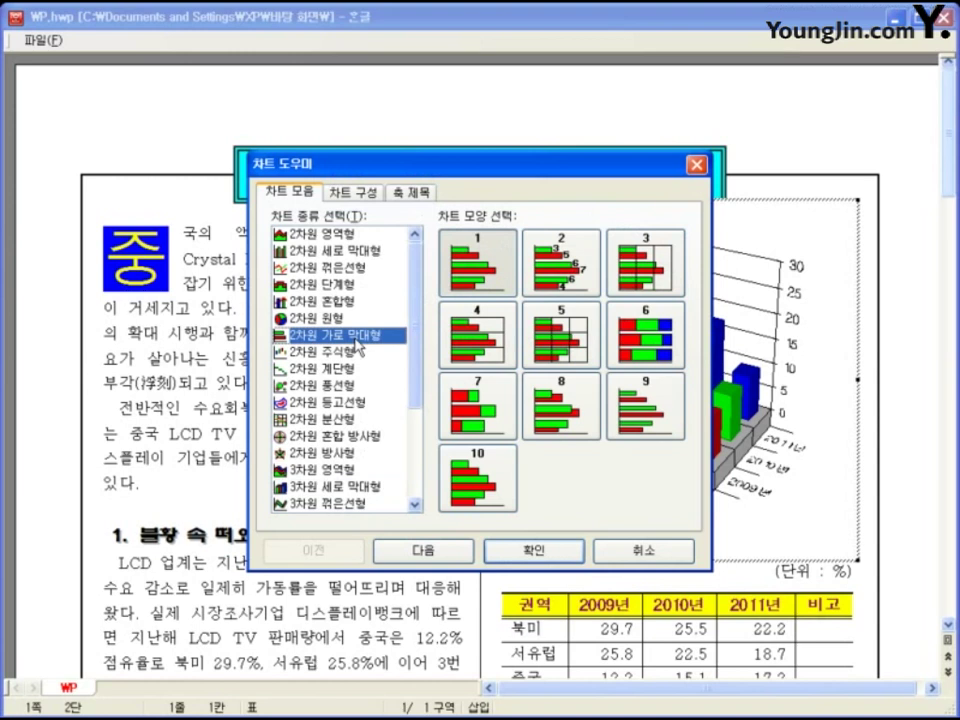
Give the chart the title "세계 권역별 LCD TV 전망" and place its legend at 아래
click(414, 552)
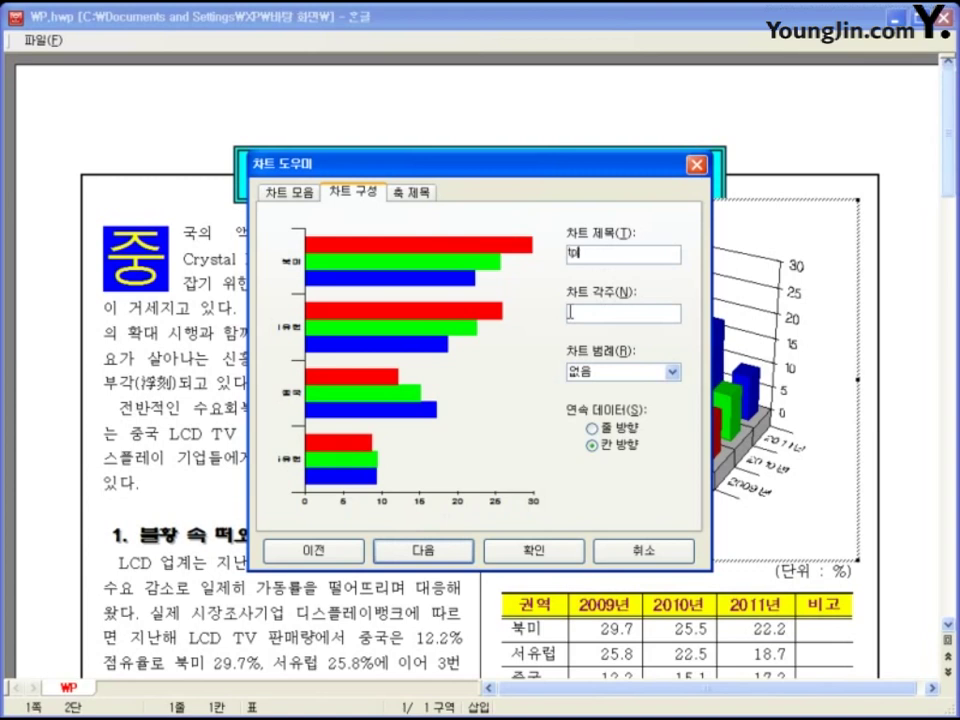
text(세계 ㄱ)
text(권역별 L)
text(CD )
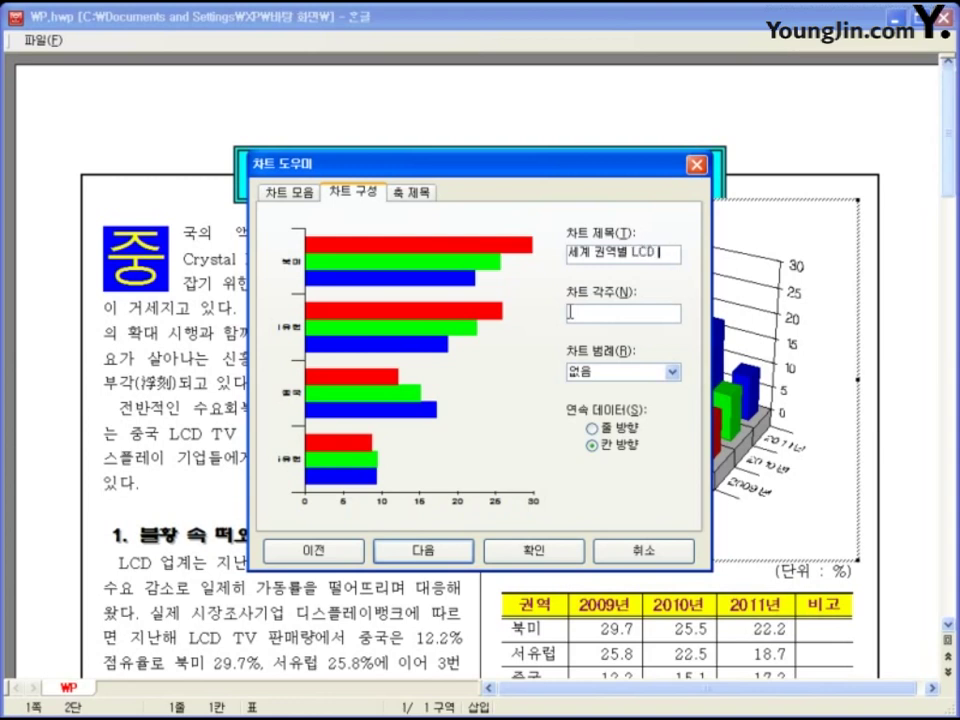
text(TV 전망)
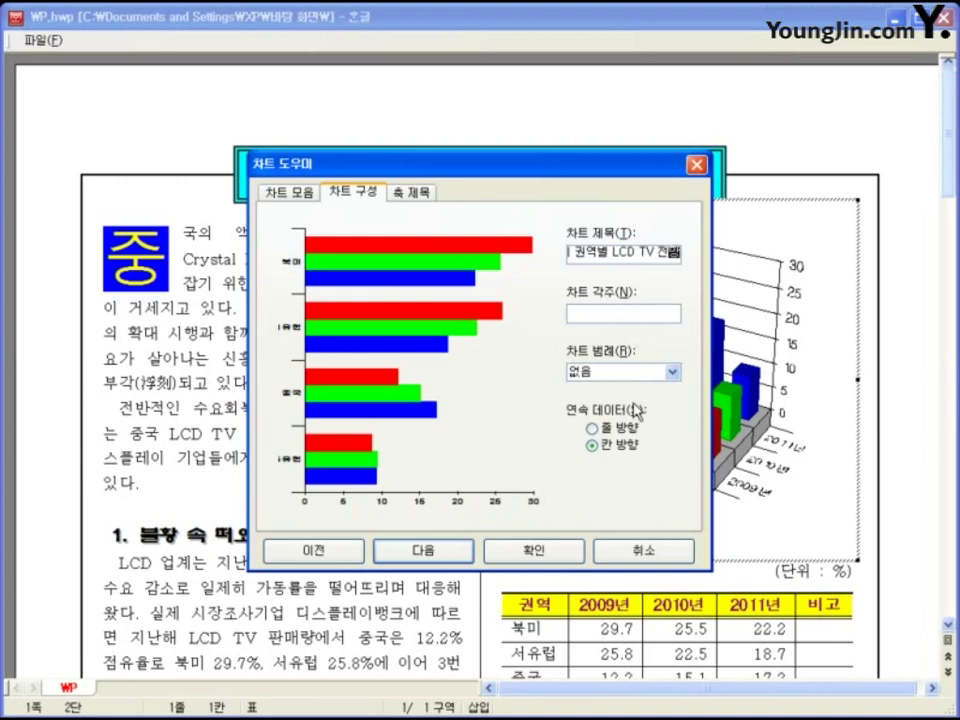
click(672, 371)
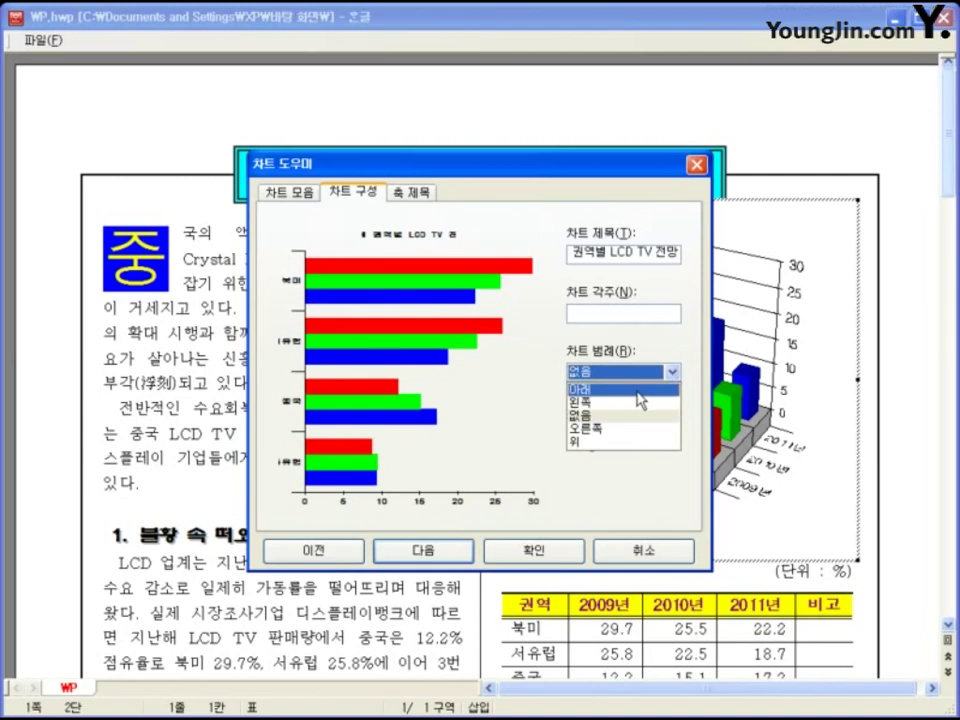
click(637, 392)
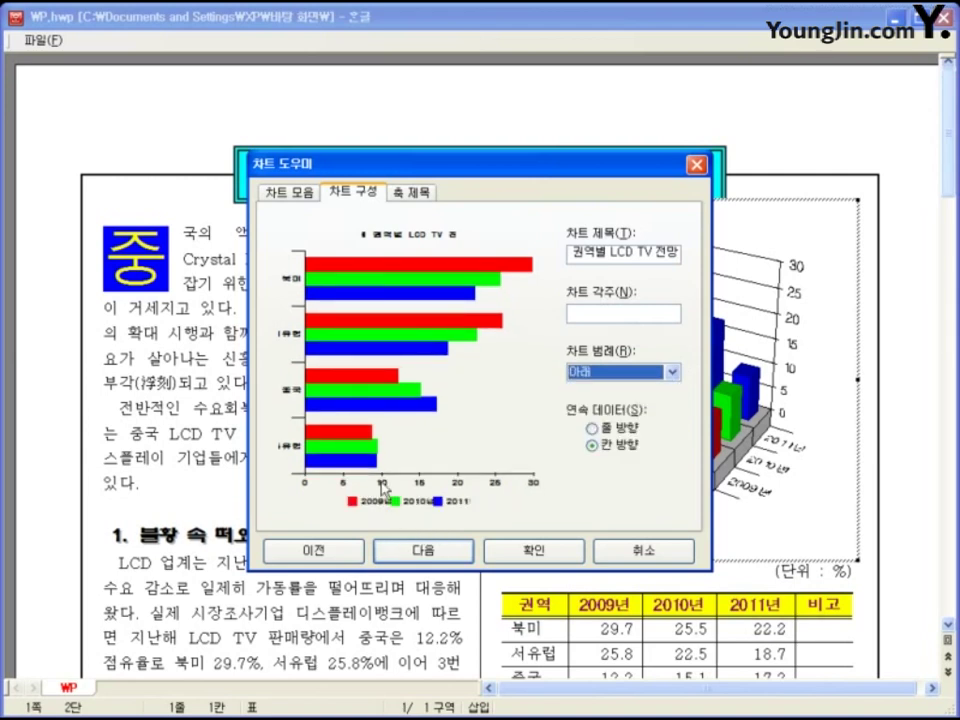
Name the chart's category axis "권역" and value axis "%", apply the wizard settings and leave chart editing
click(441, 556)
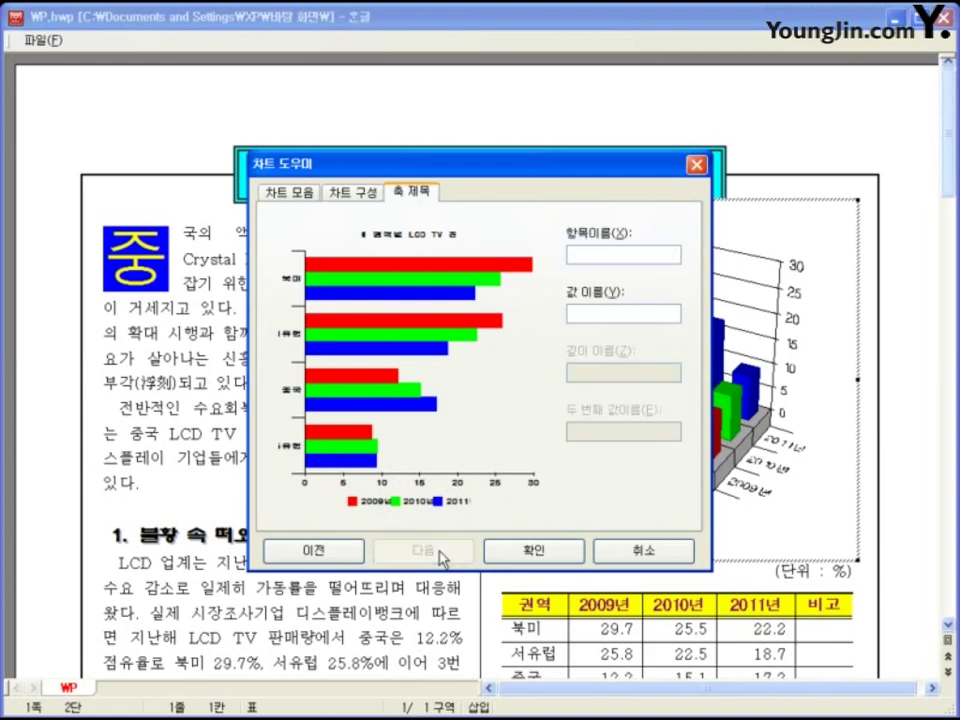
click(599, 256)
text(권역)
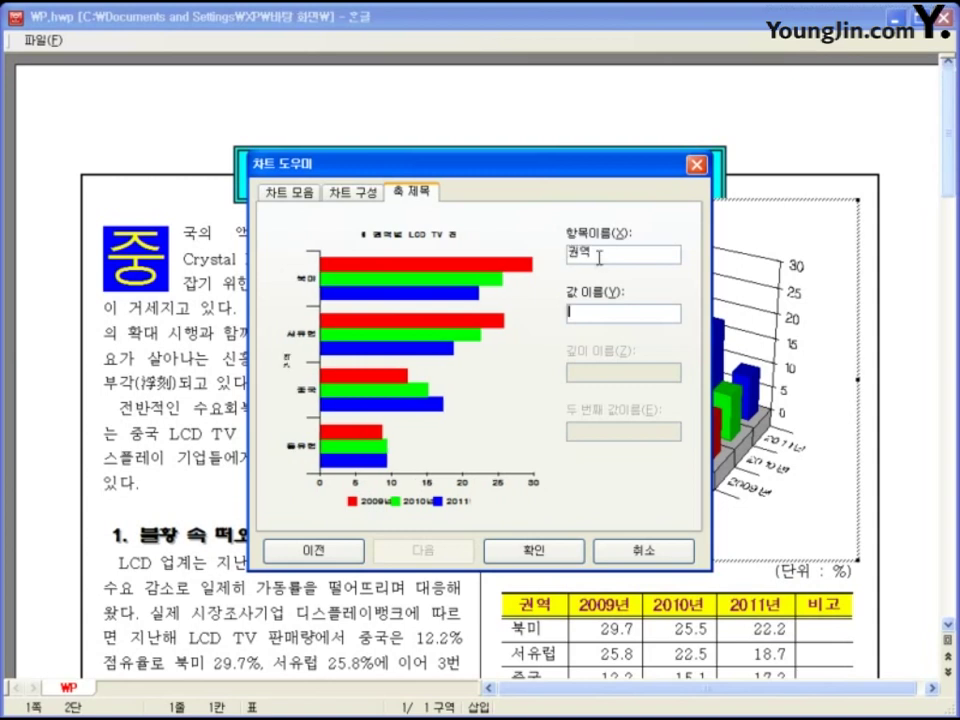
key(Tab)
text(%)
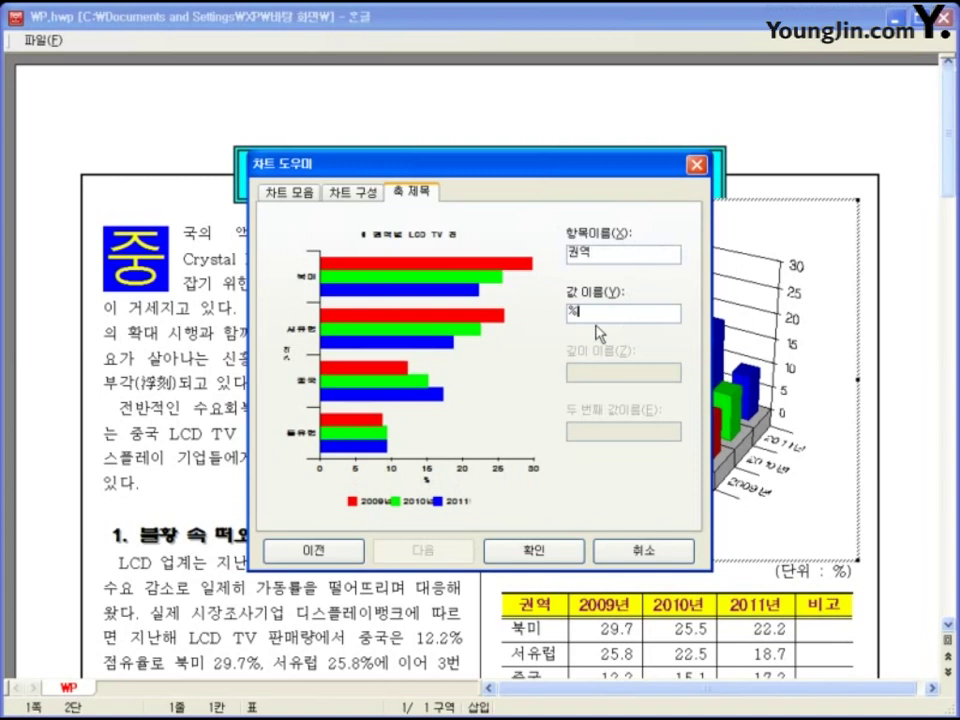
click(536, 550)
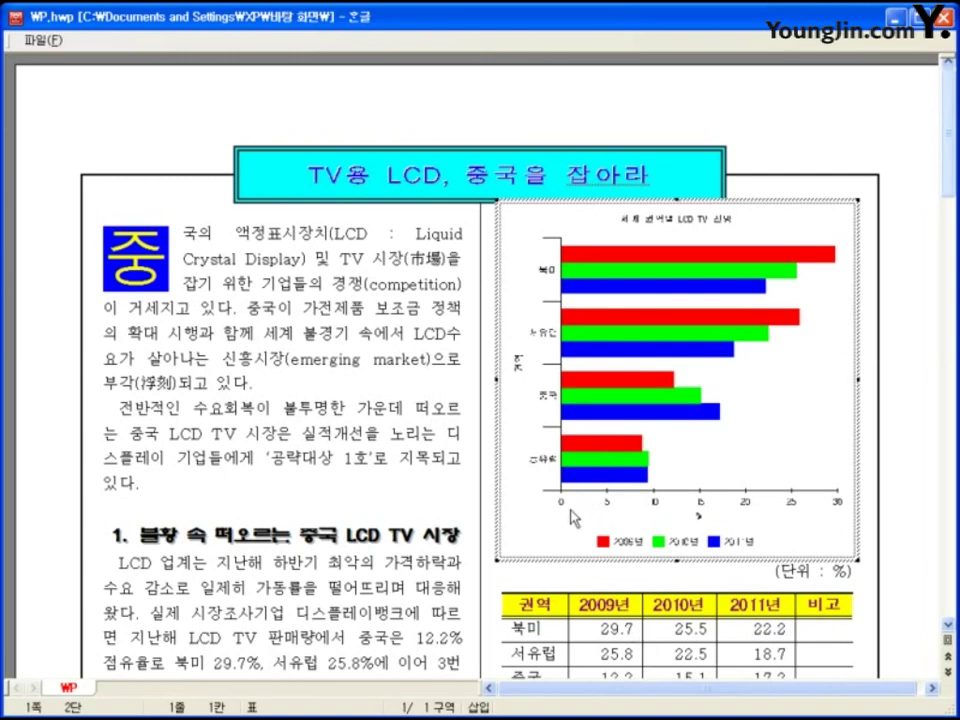
click(246, 296)
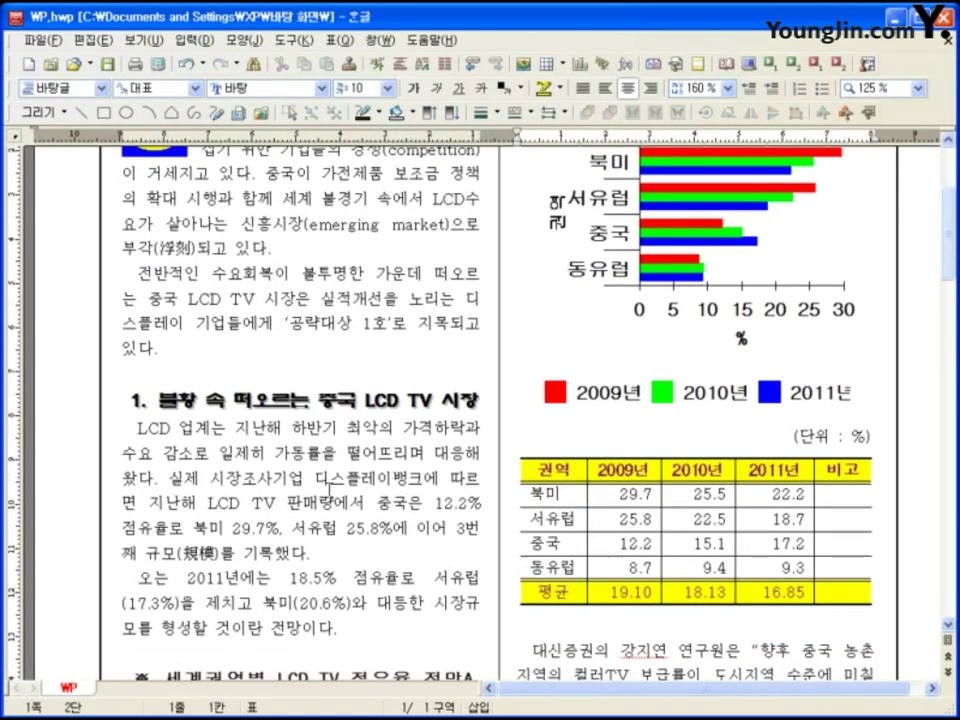
Reopen the chart for editing and set the 권역 axis title's text direction to 세로로
scroll(330, 483, up, 5)
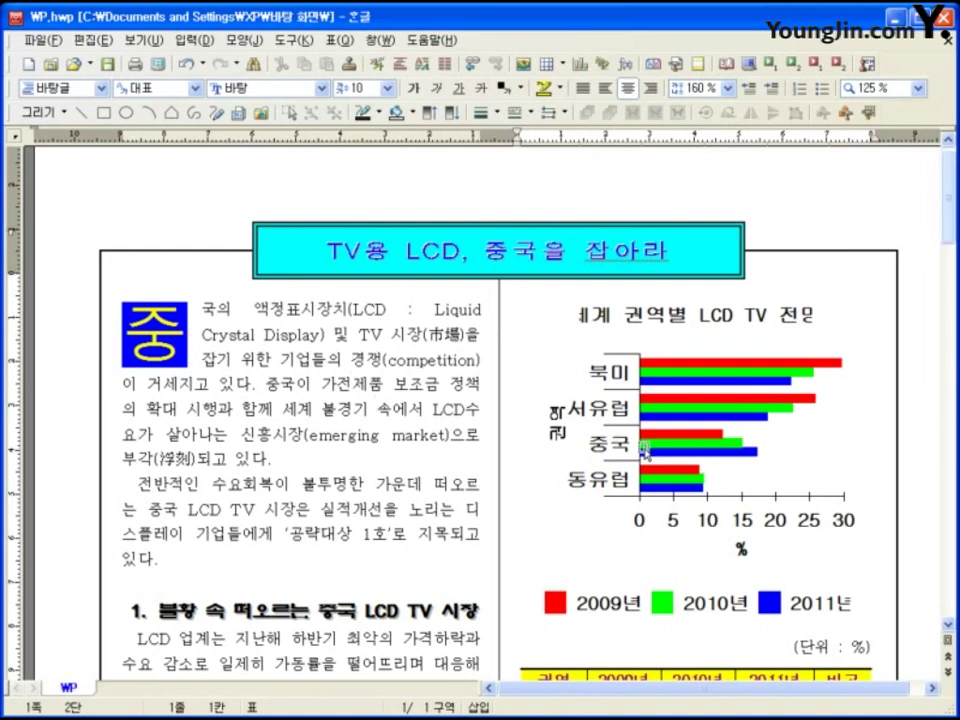
double_click(692, 349)
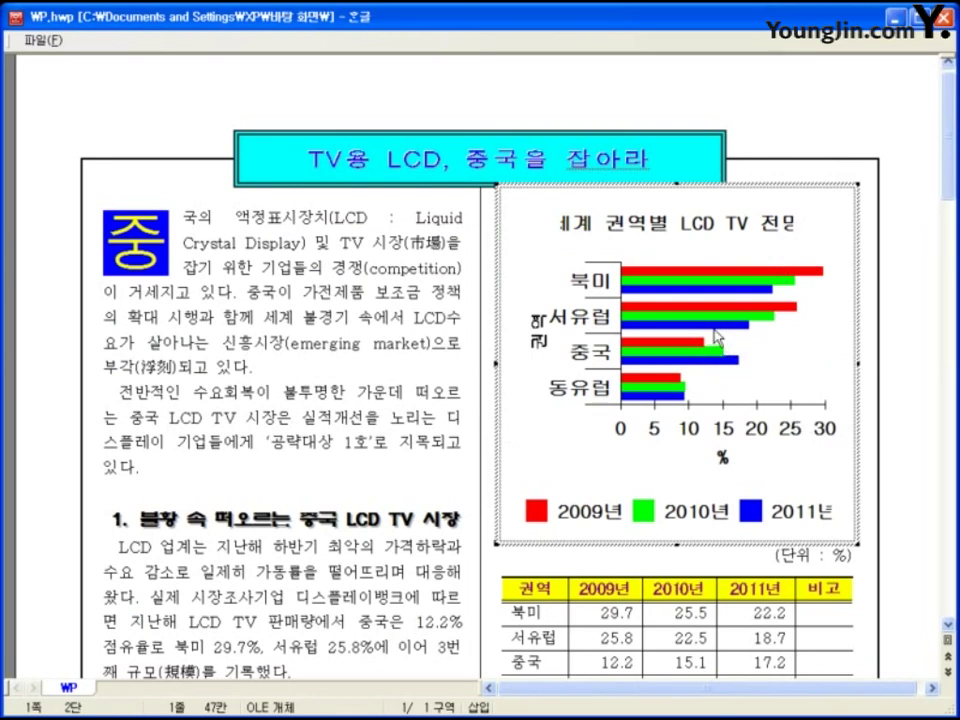
double_click(540, 345)
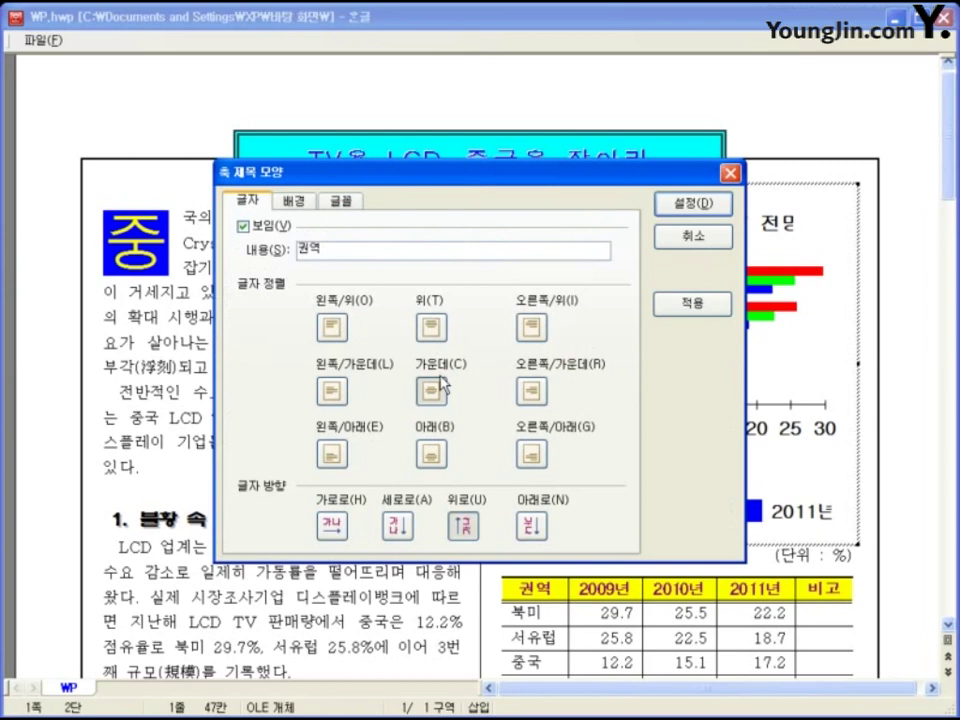
drag(627, 178, 599, 367)
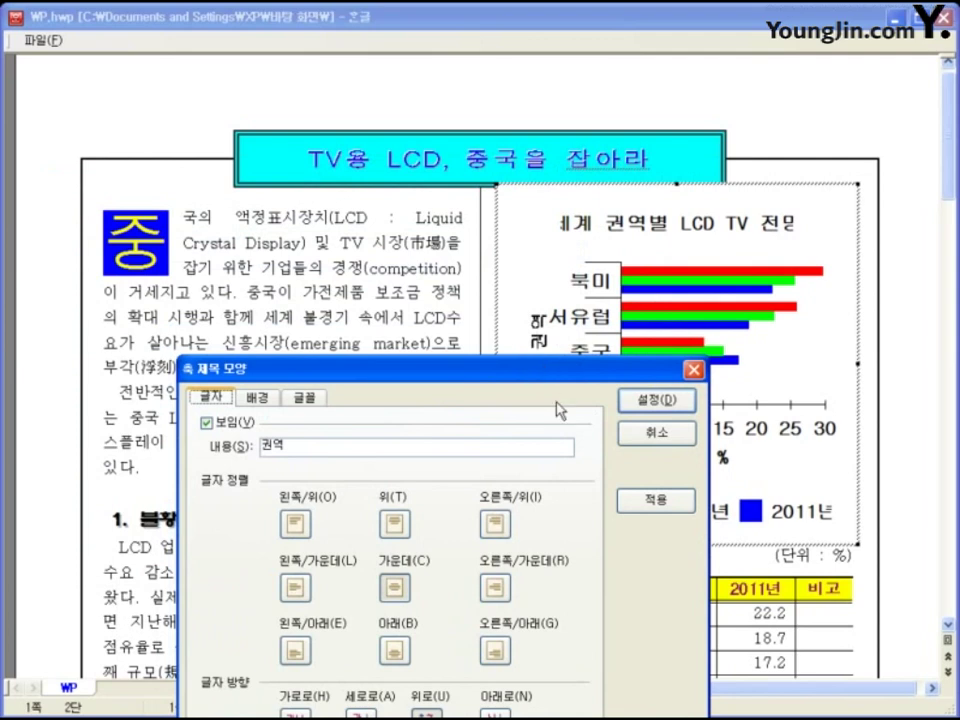
drag(239, 376, 243, 228)
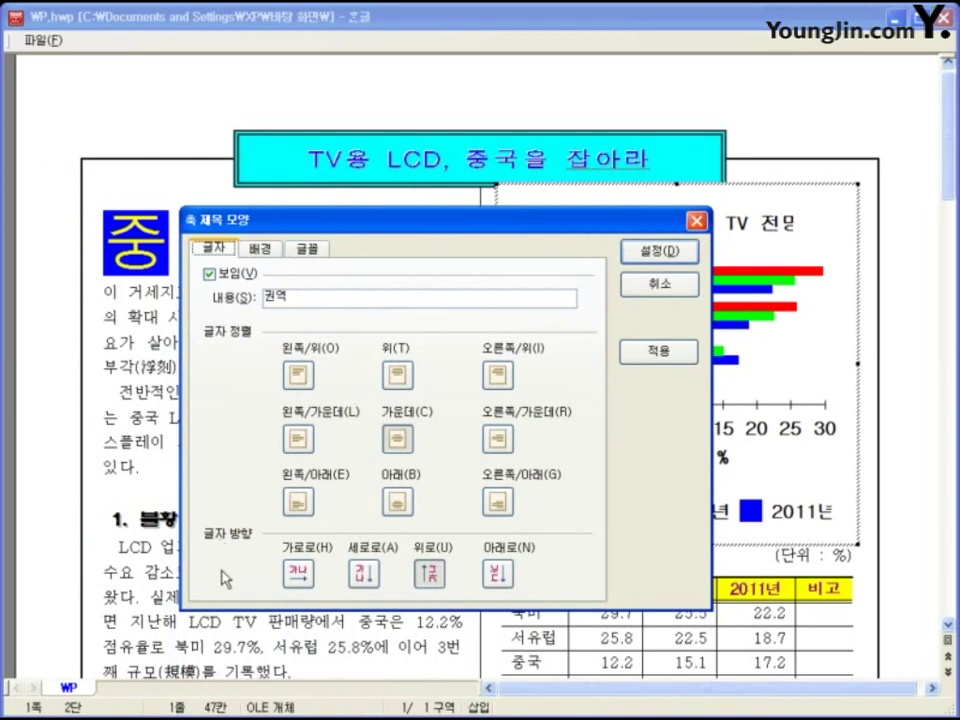
click(370, 576)
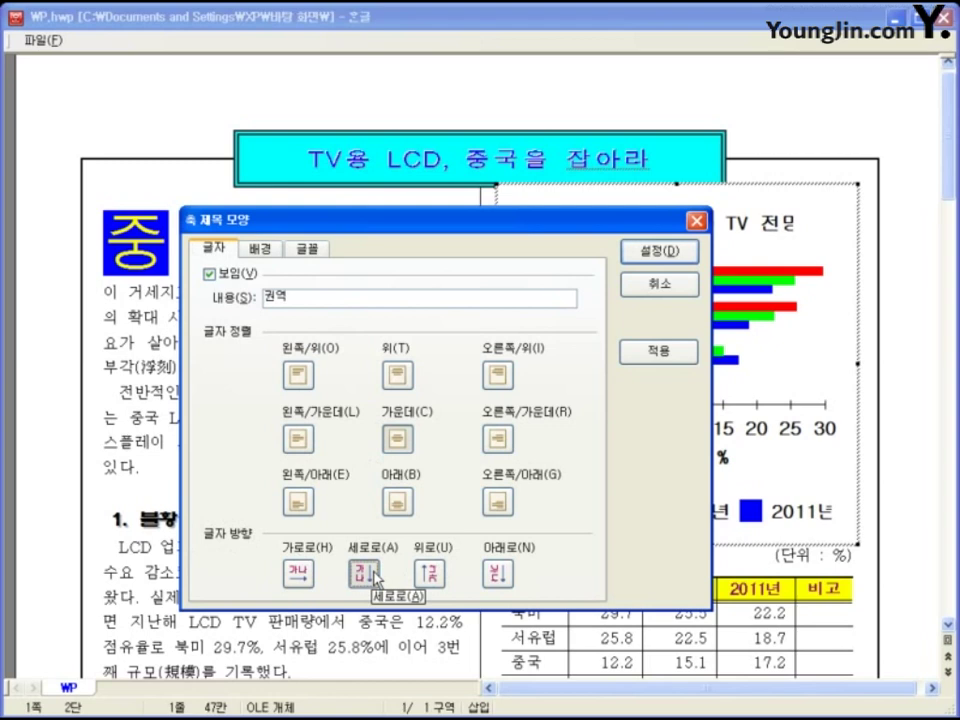
Set the 권역 axis title's font size to 10 with 보통 모양 style and apply the axis title settings
click(318, 250)
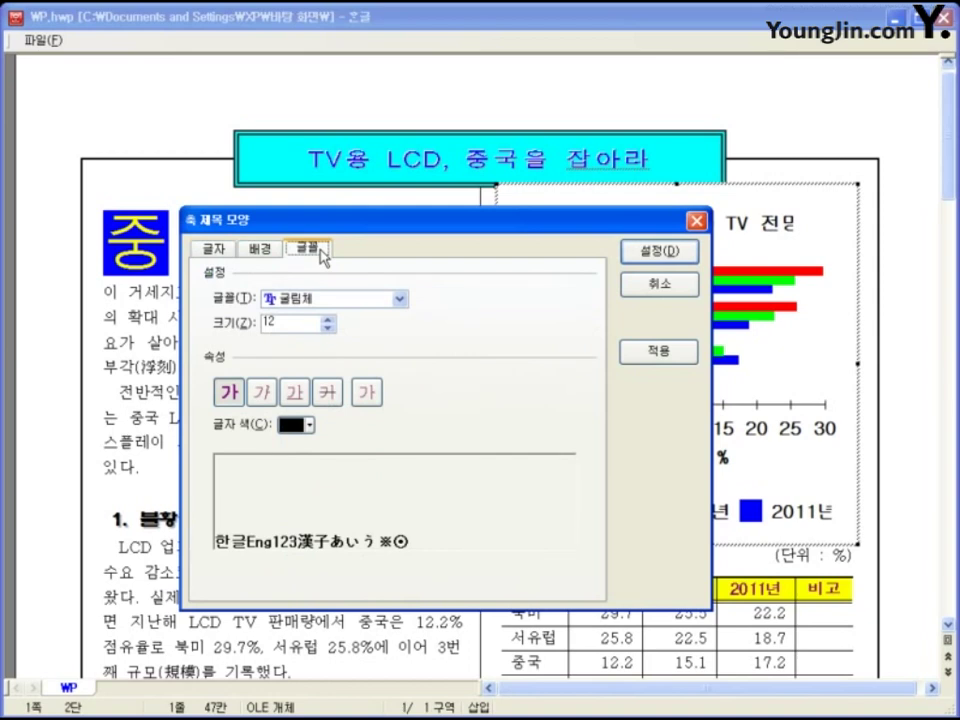
double_click(274, 322)
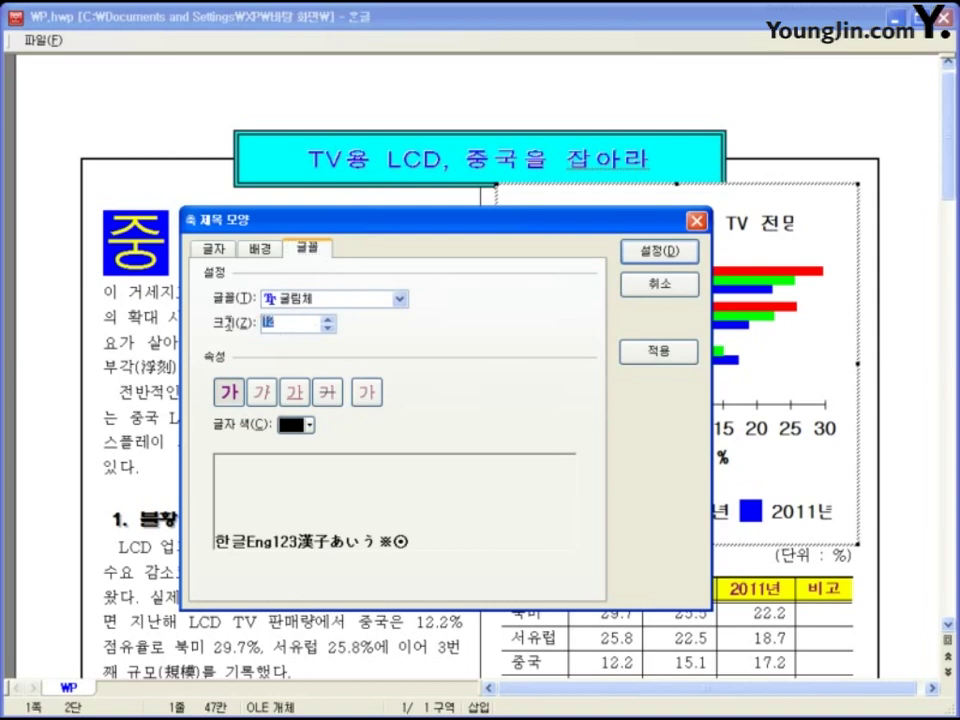
text(10)
click(366, 394)
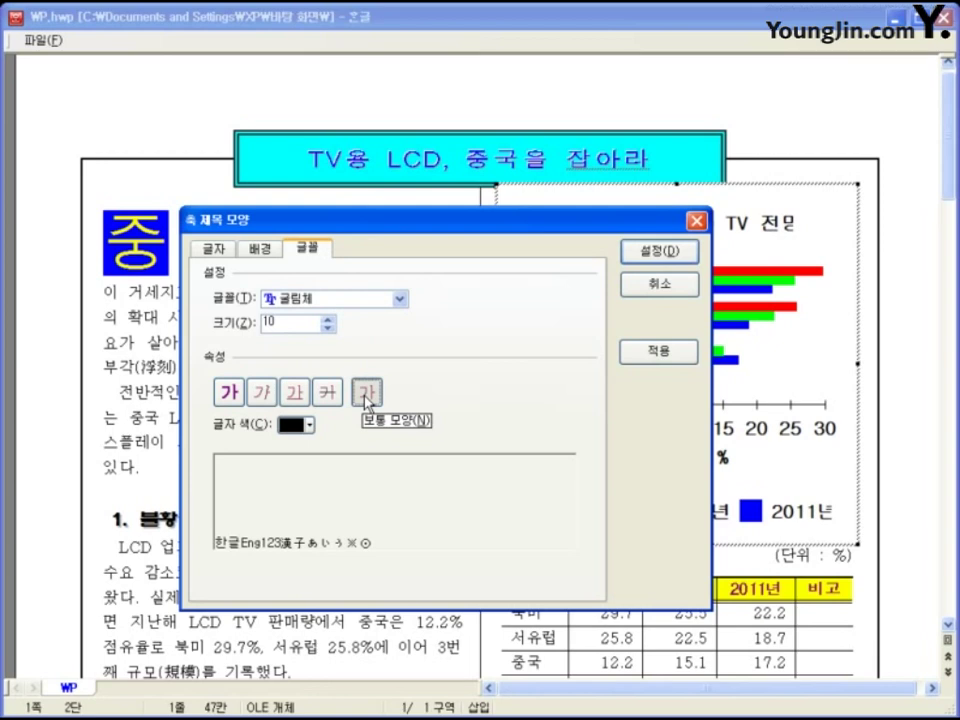
click(688, 250)
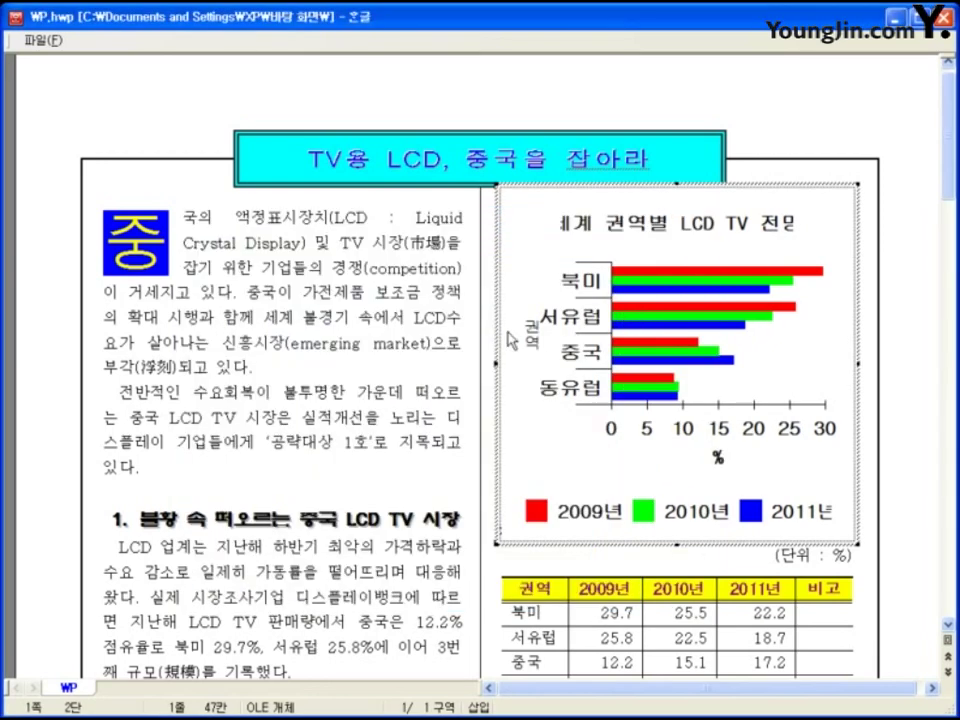